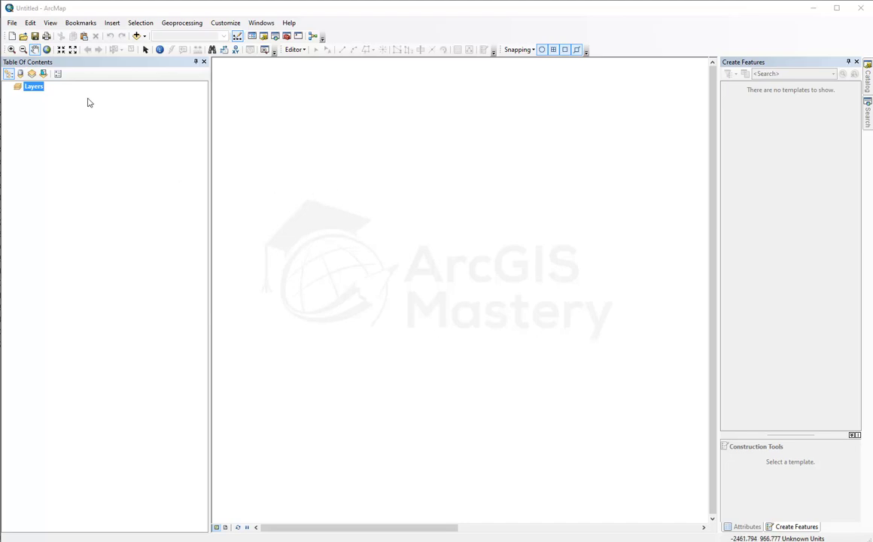
- Open the map document Editing.mxd from the Data folder inside 5- Editing Data
left_click(23, 36)
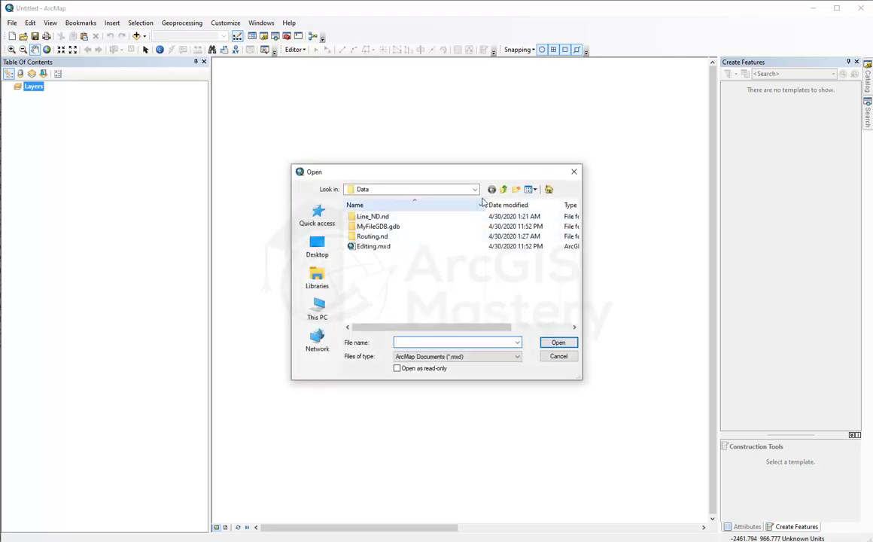
left_click(503, 190)
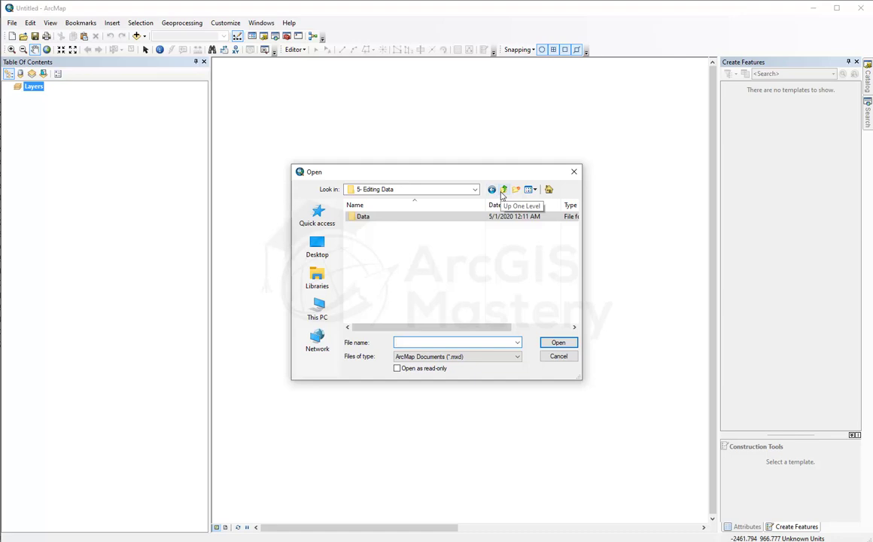
double_click(365, 217)
left_click(372, 247)
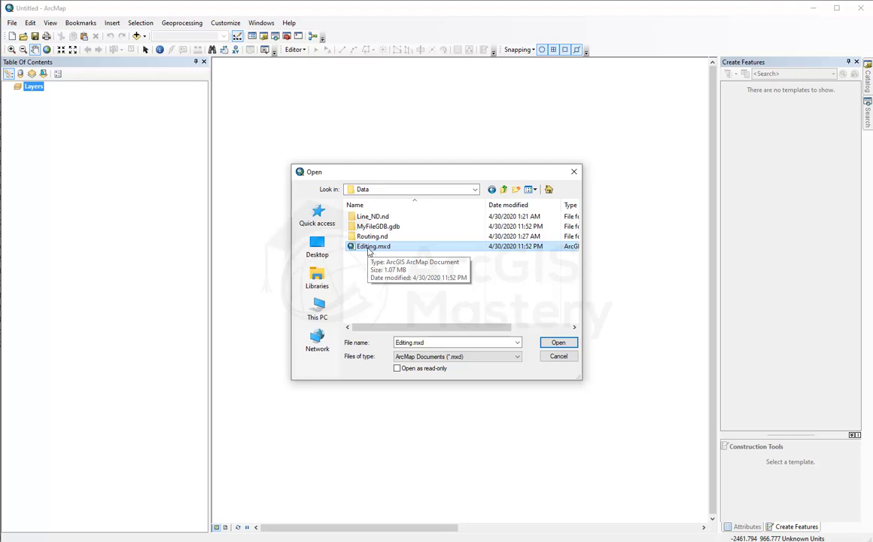
left_click(558, 342)
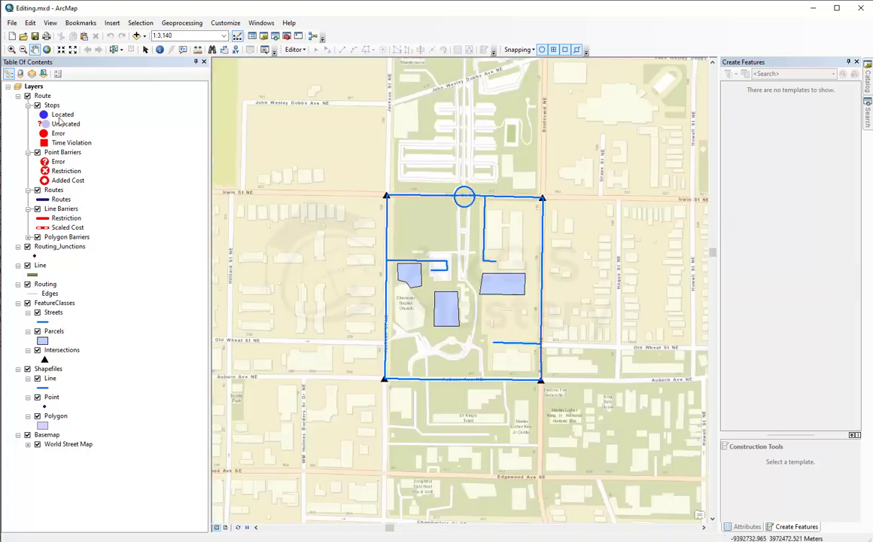
- Collapse the Route, Routing_Junctions, Line, Routing, FeatureClasses and Shapefiles entries in the layer list
left_click(18, 96)
left_click(18, 104)
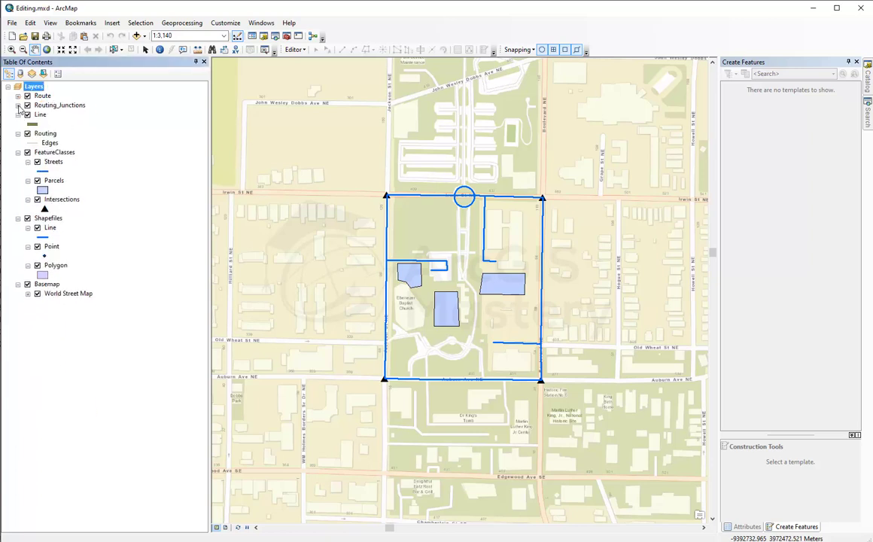
left_click(18, 115)
left_click(18, 124)
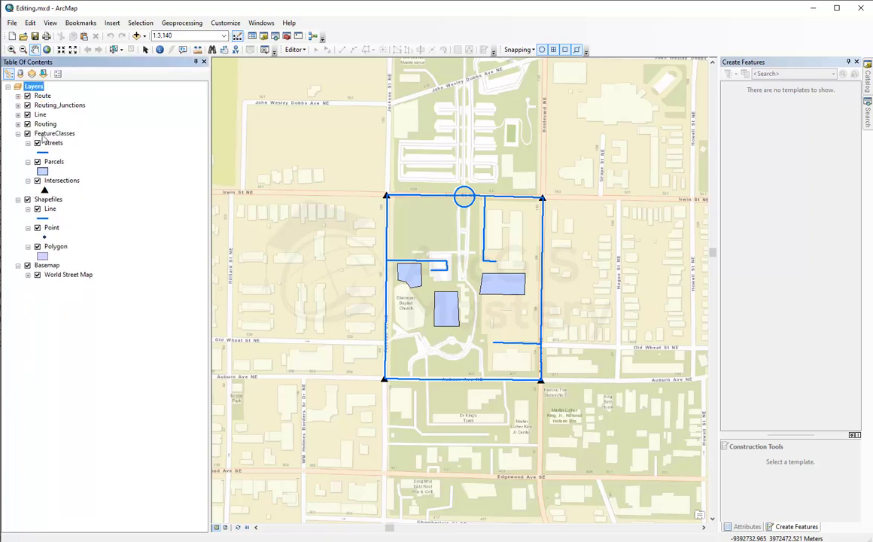
left_click(18, 133)
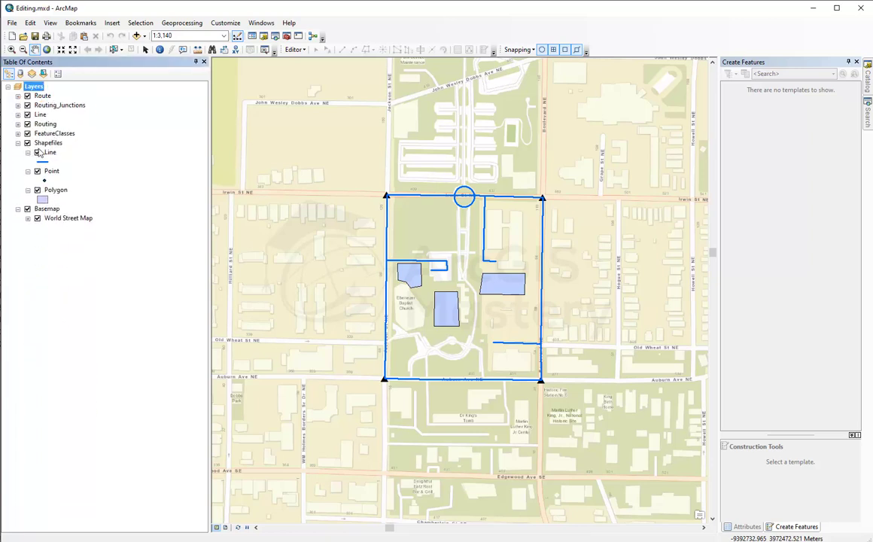
left_click(18, 143)
- Create a new group layer in the Layers data frame and name it Routing
right_click(38, 91)
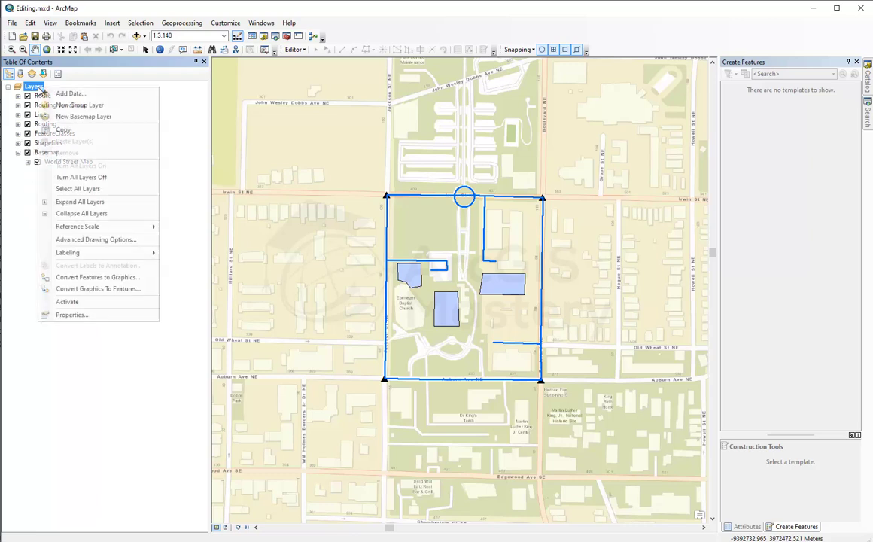
left_click(79, 106)
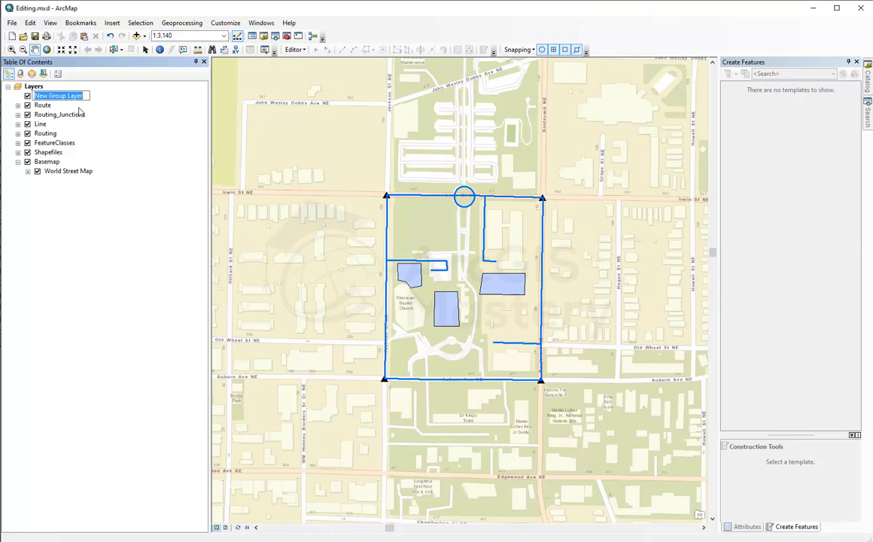
type("Routing")
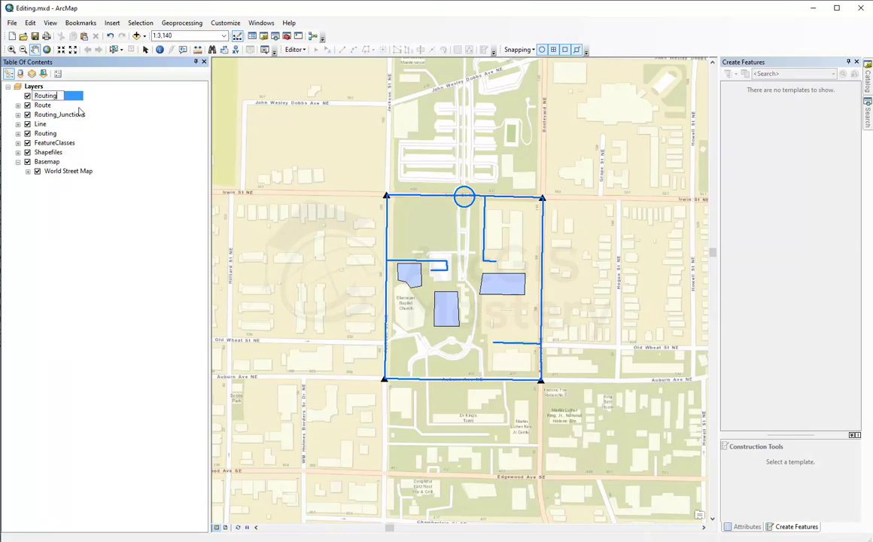
key("Return")
- Move the Route, Routing_Junctions, Line and Routing layers together into the new Routing group layer
left_click(43, 106)
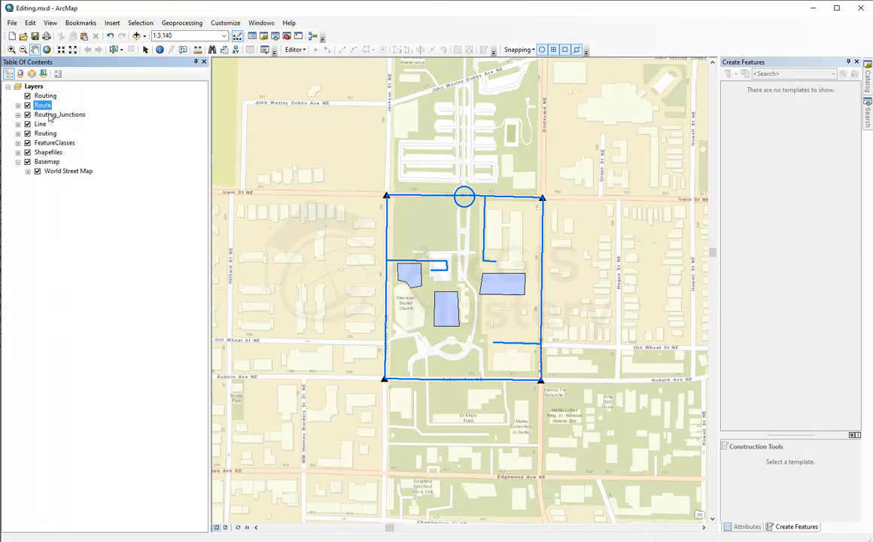
left_click(50, 115, "ctrl")
left_click(41, 125, "ctrl")
left_click(46, 134, "ctrl")
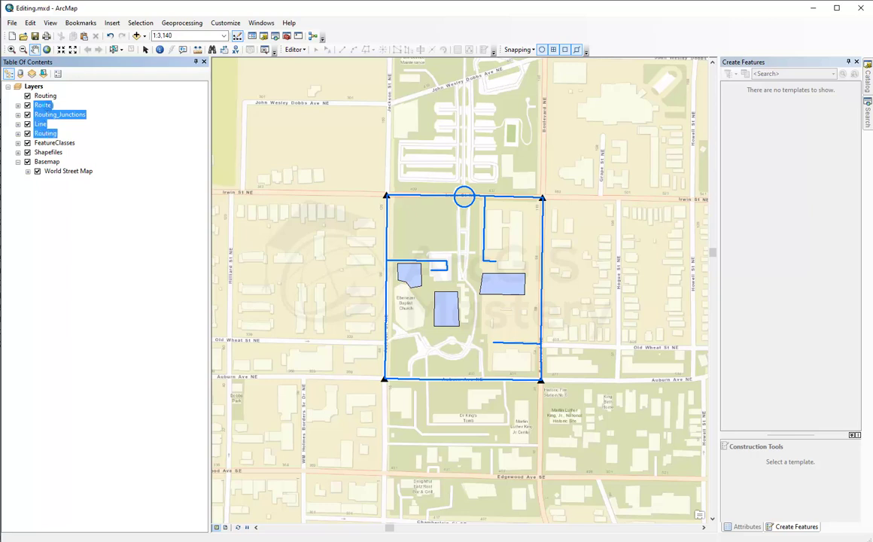
left_click_drag(44, 106, 48, 99)
- Examine the contents of the Routing, FeatureClasses and Shapefiles group layers, collapsing each one again
left_click(17, 95)
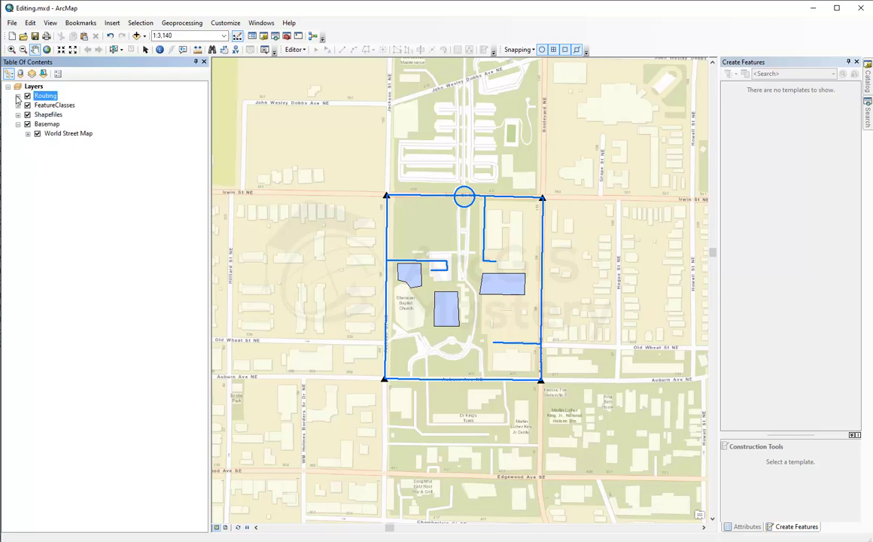
left_click(71, 212)
left_click(18, 96)
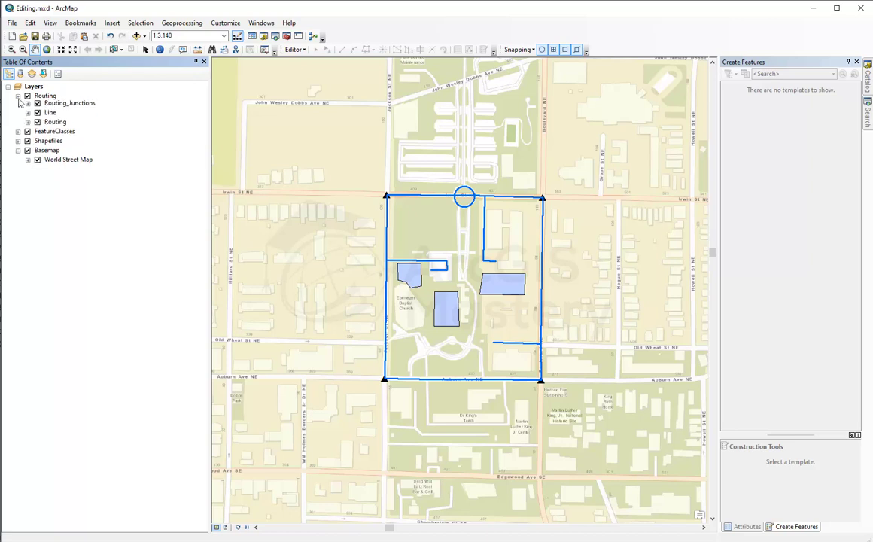
left_click(18, 96)
left_click(18, 106)
left_click(18, 106)
left_click(18, 114)
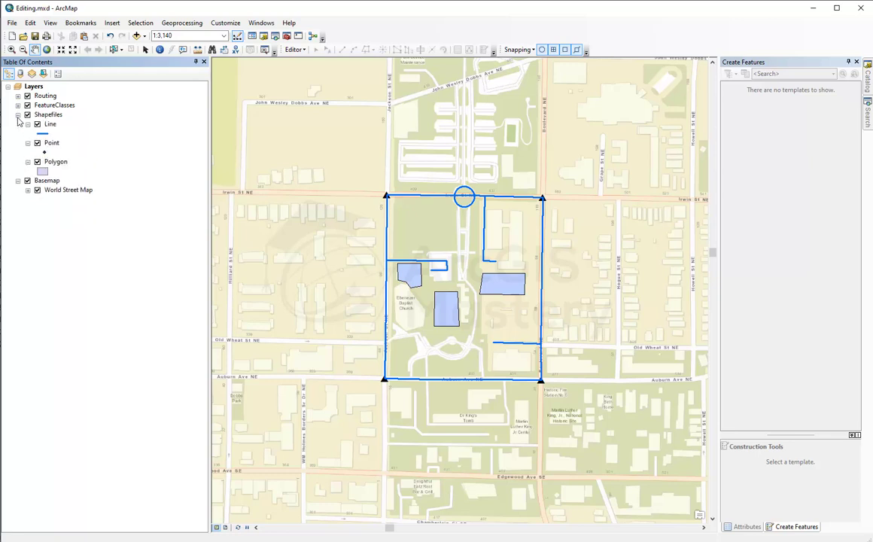
left_click(18, 114)
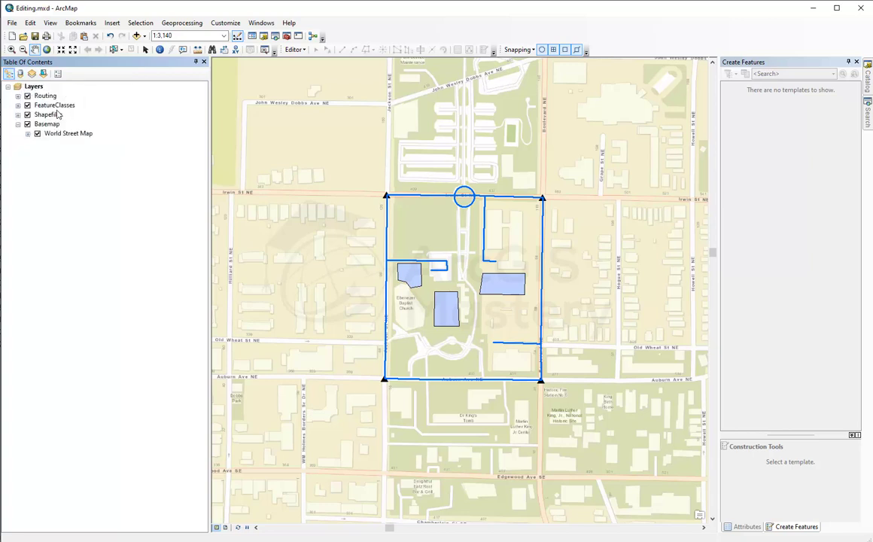
- Expand the Routing group, try it inside and just above the Basemap group, and return it above FeatureClasses
left_click(17, 95)
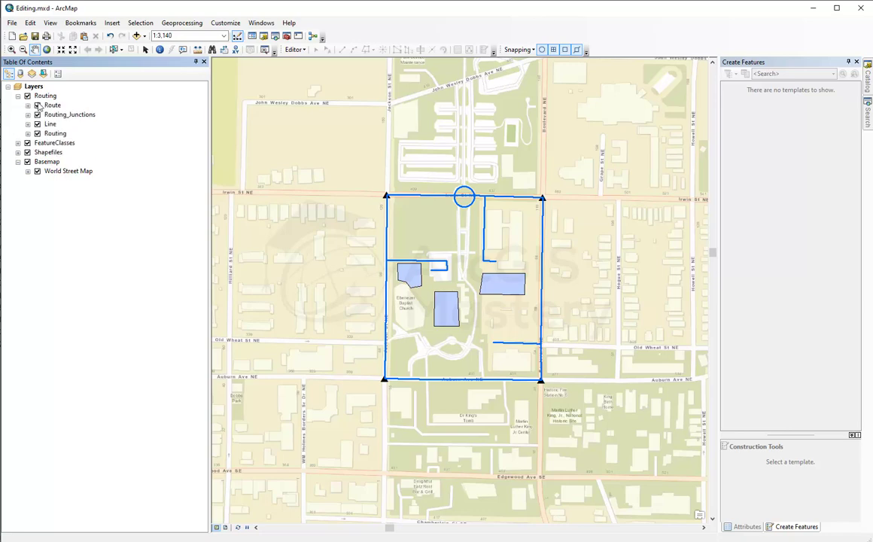
left_click_drag(43, 96, 49, 182)
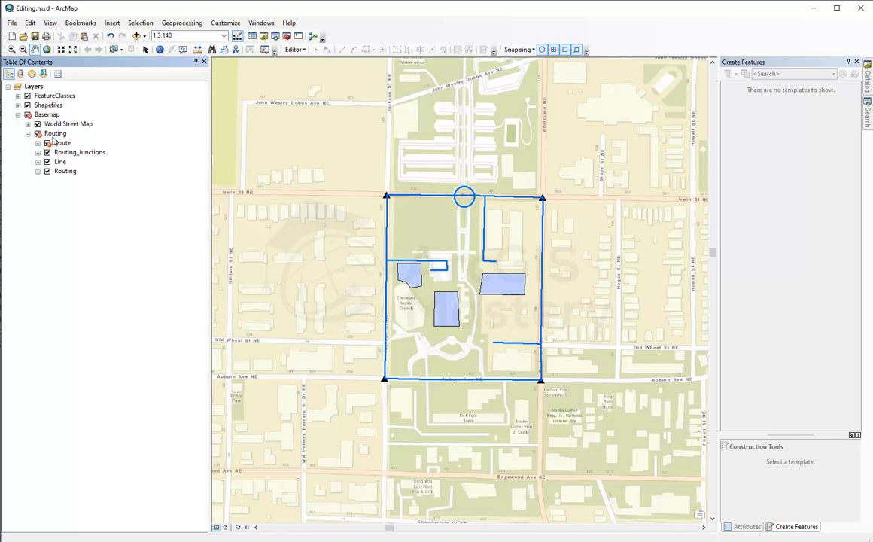
left_click_drag(54, 135, 54, 113)
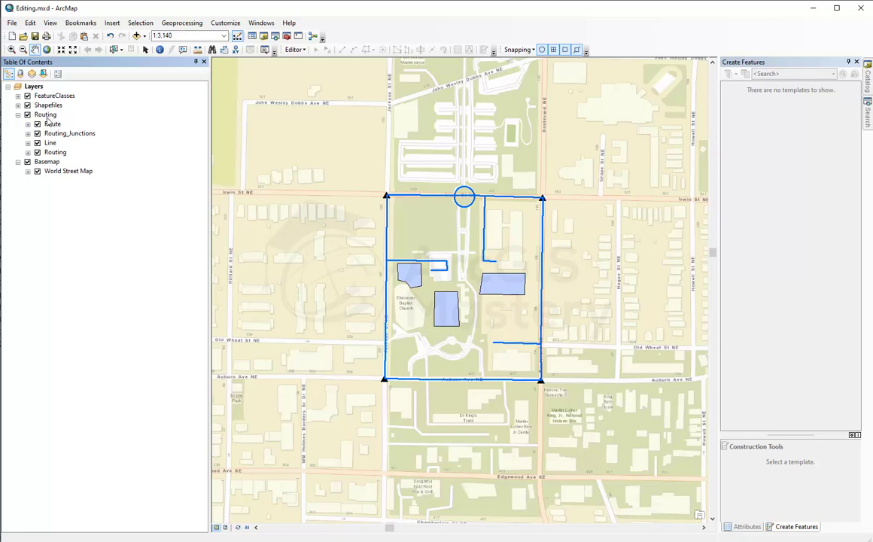
left_click_drag(47, 119, 53, 183)
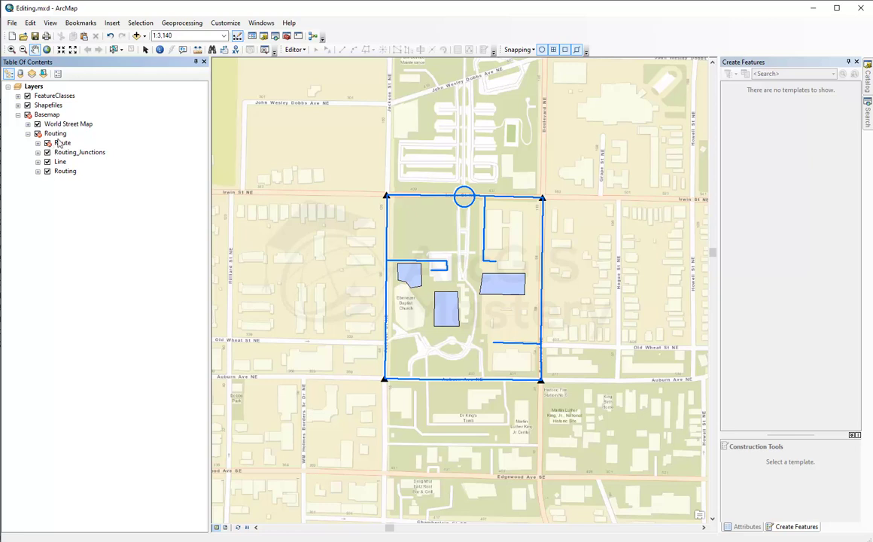
left_click_drag(55, 131, 61, 96)
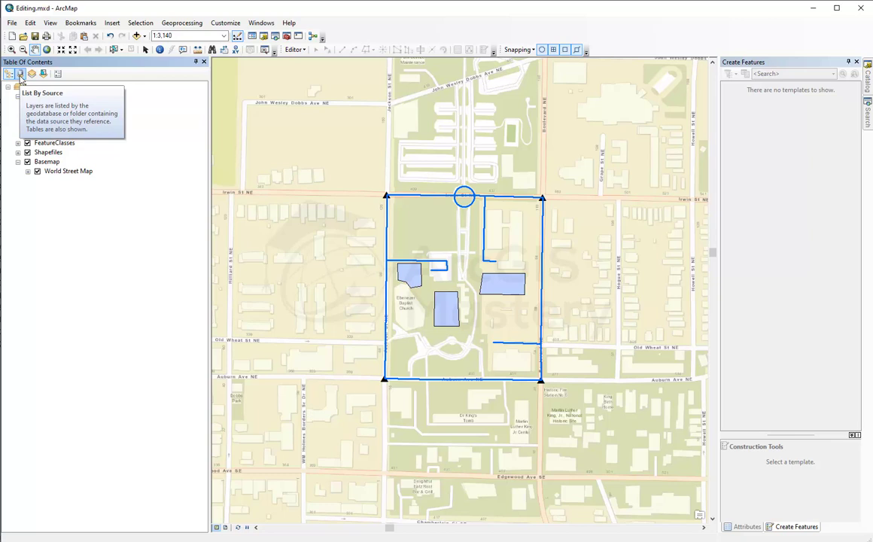
- Examine the shapefile, file geodatabase and network analysis workspaces offered for starting an edit session, and close the dialog
left_click(296, 50)
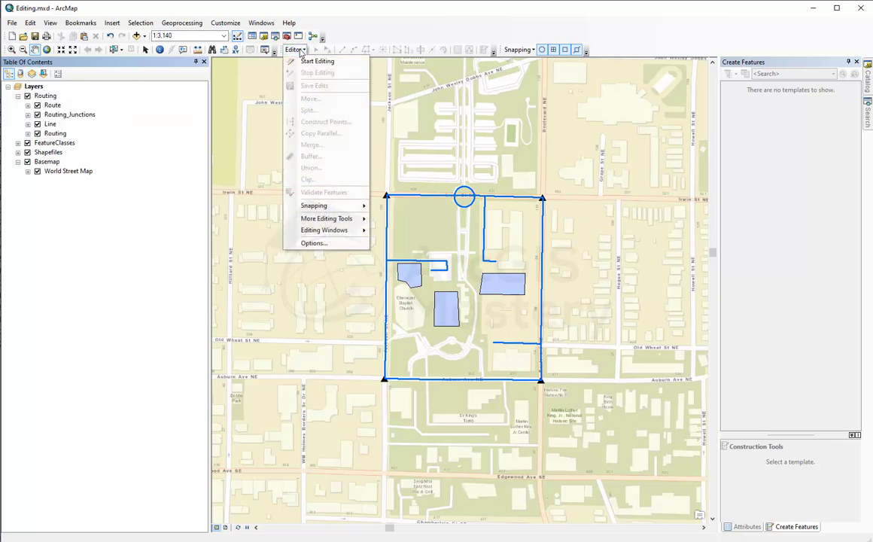
left_click(301, 52)
left_click(300, 52)
left_click(305, 63)
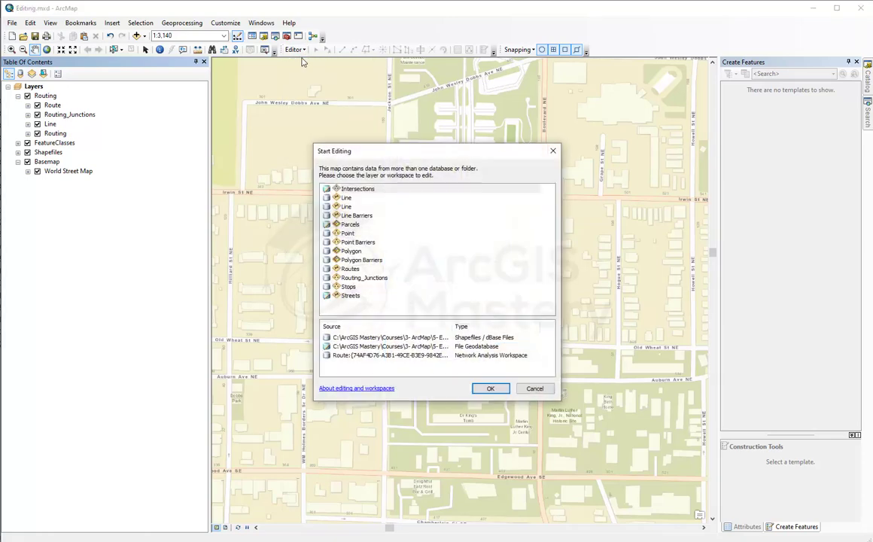
left_click(366, 338)
left_click(367, 346)
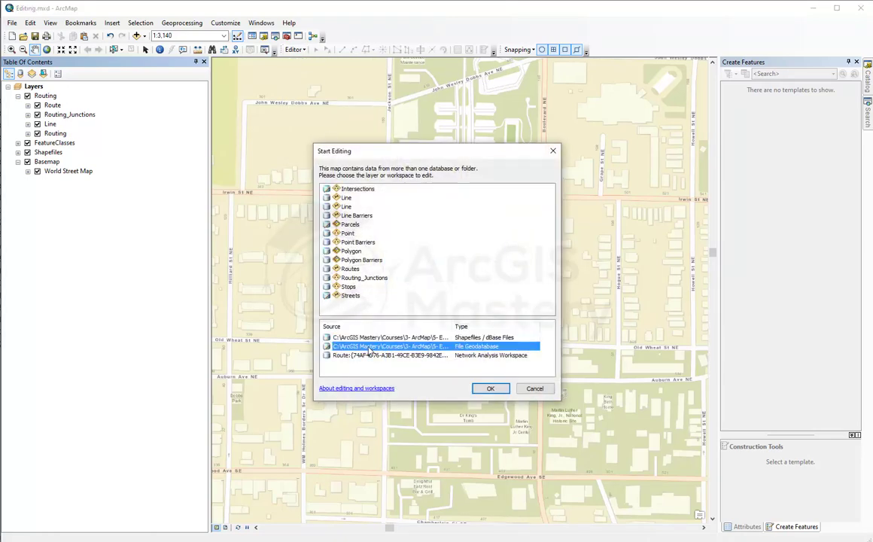
left_click(369, 356)
left_click(370, 347)
left_click(371, 338)
left_click(490, 388)
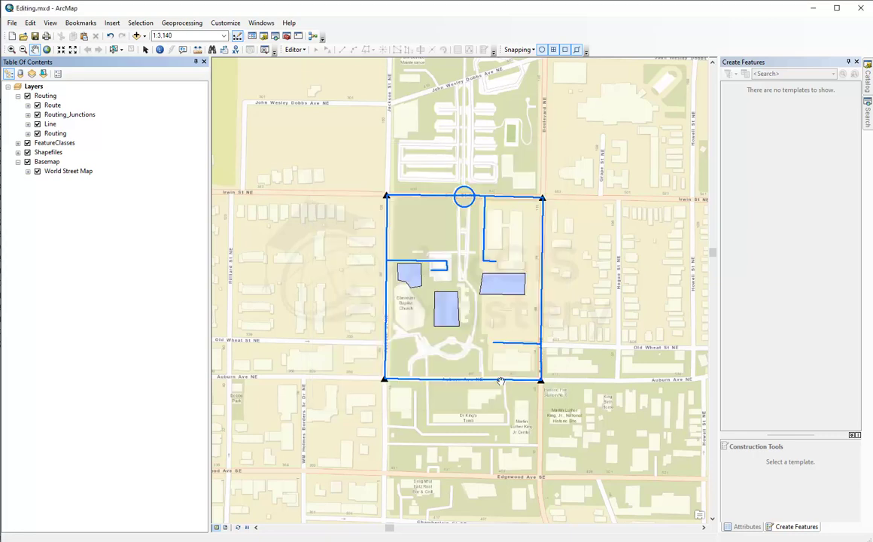
- List the layers by source and examine which layers belong to the Route workspace, the Data folder and MyFileGDB.gdb
left_click(21, 73)
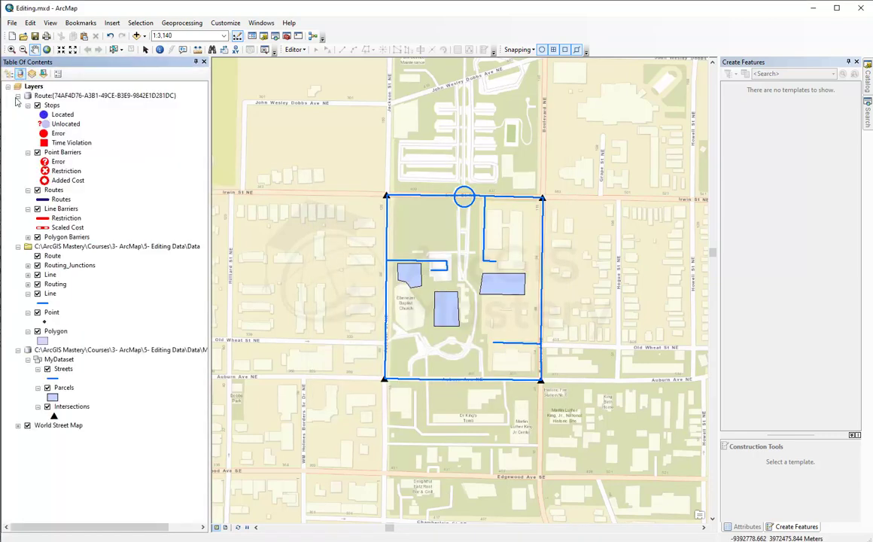
left_click(18, 95)
left_click(18, 104)
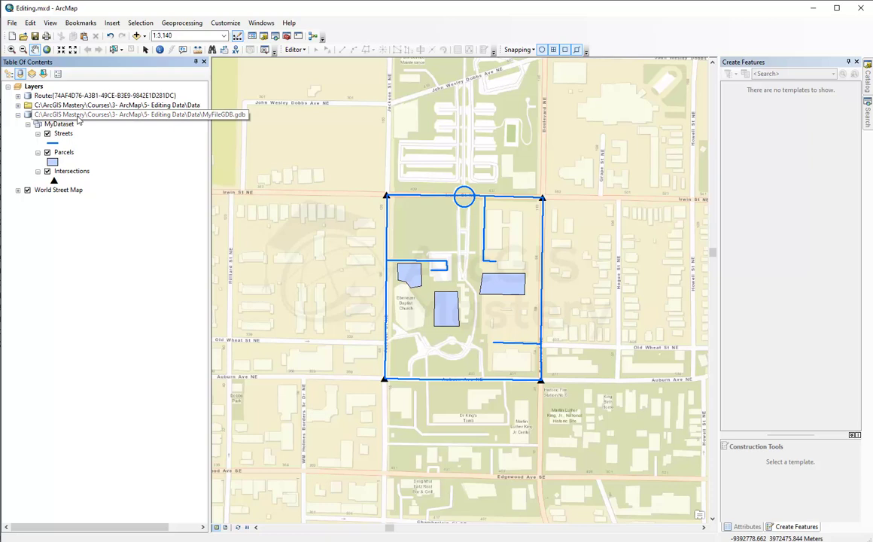
left_click(18, 104)
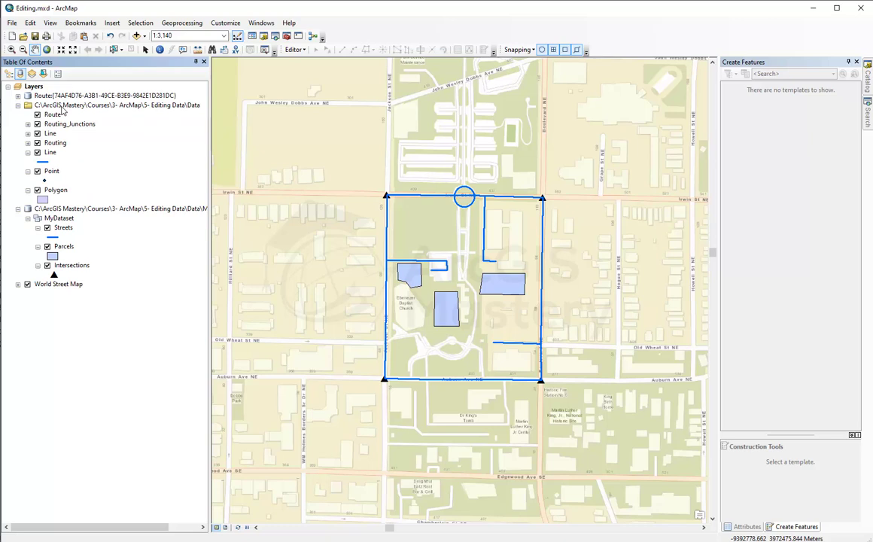
left_click(18, 105)
left_click(18, 95)
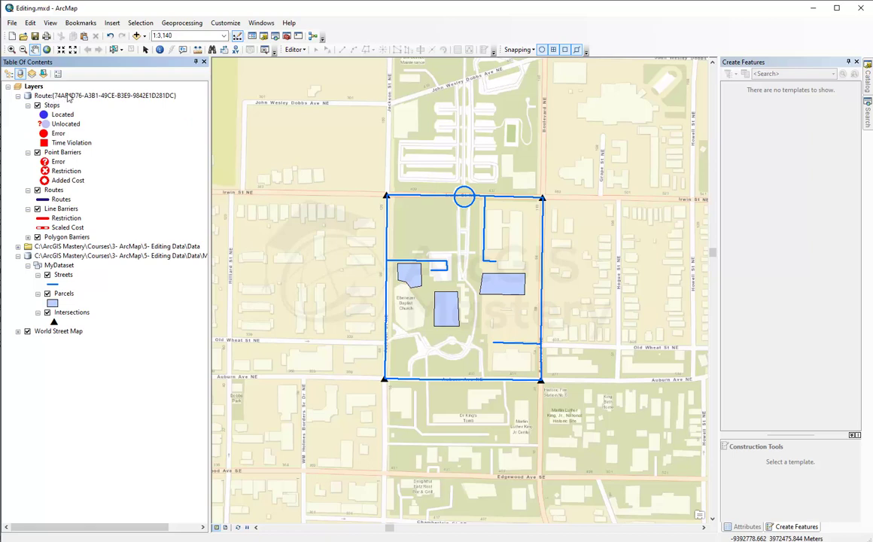
left_click(18, 96)
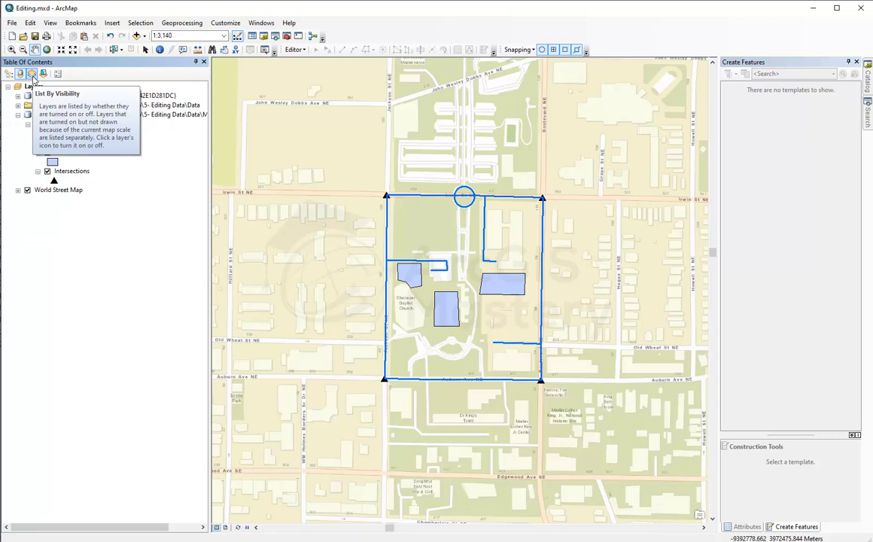
- List the layers by visibility and select the three parcels with a selection rectangle around the street block
left_click(32, 74)
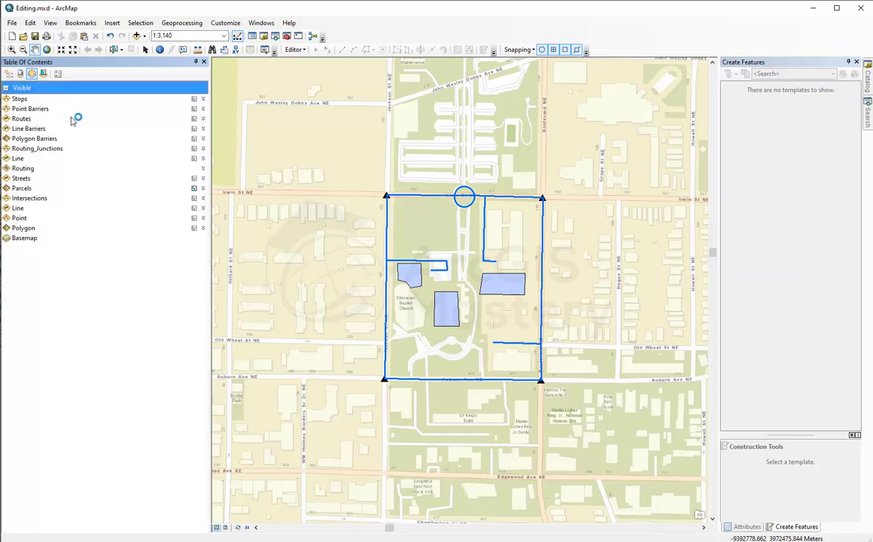
left_click(113, 48)
left_click_drag(329, 170, 503, 376)
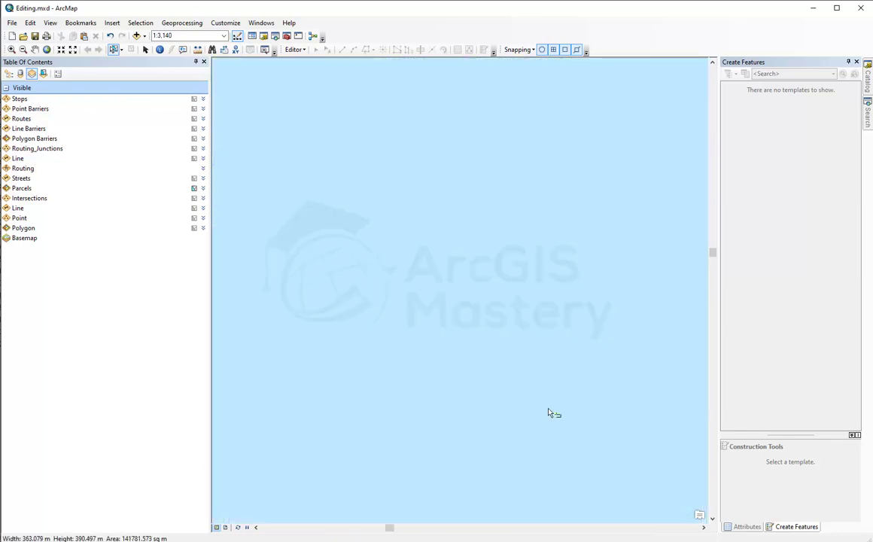
left_click(158, 178)
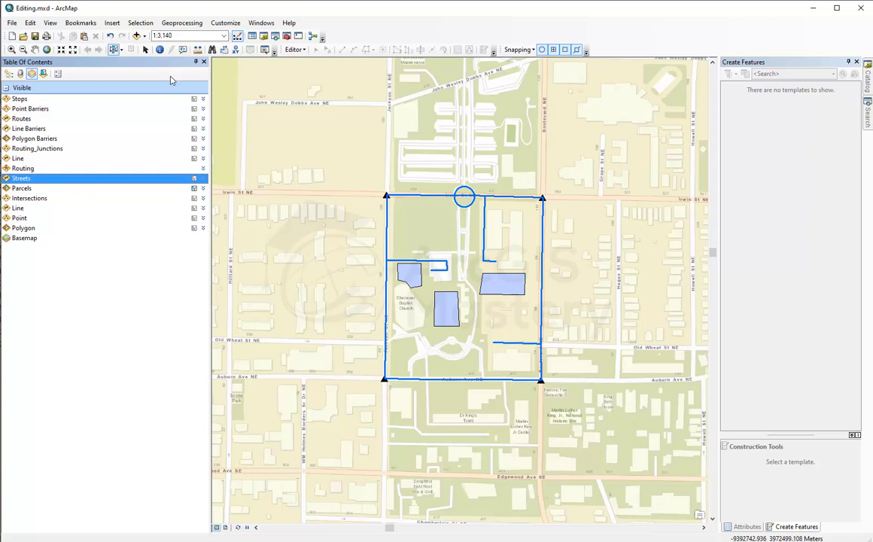
left_click(114, 51)
left_click_drag(360, 160, 574, 414)
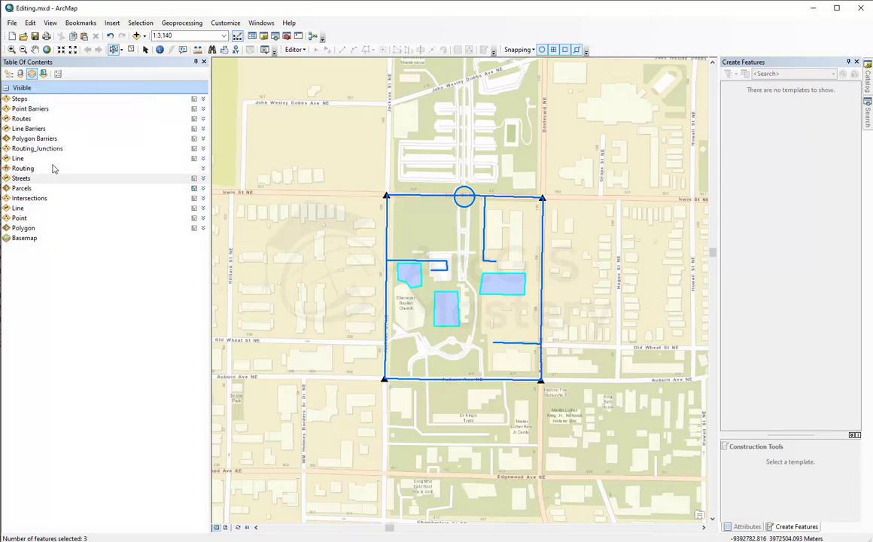
- Make the Streets and Intersections layers selectable and select all features of the street block with a selection rectangle
left_click(193, 180)
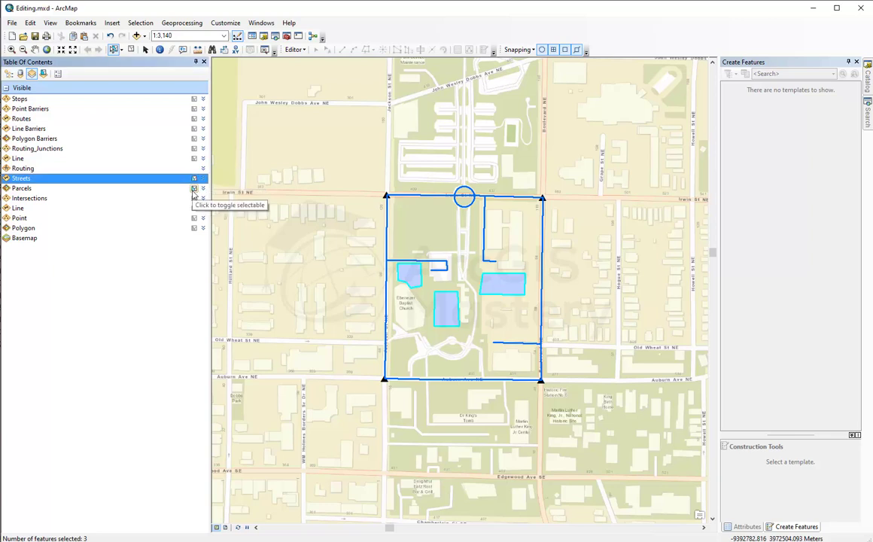
left_click(193, 199)
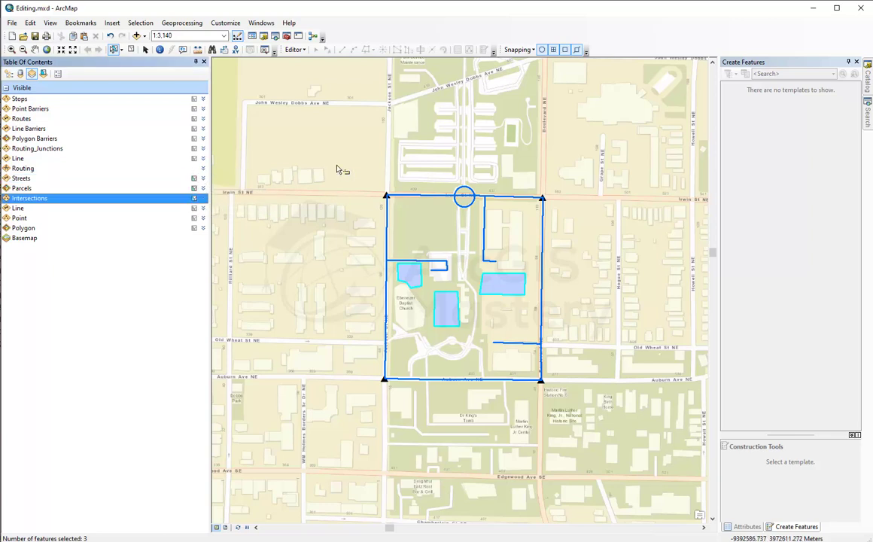
left_click_drag(337, 162, 593, 420)
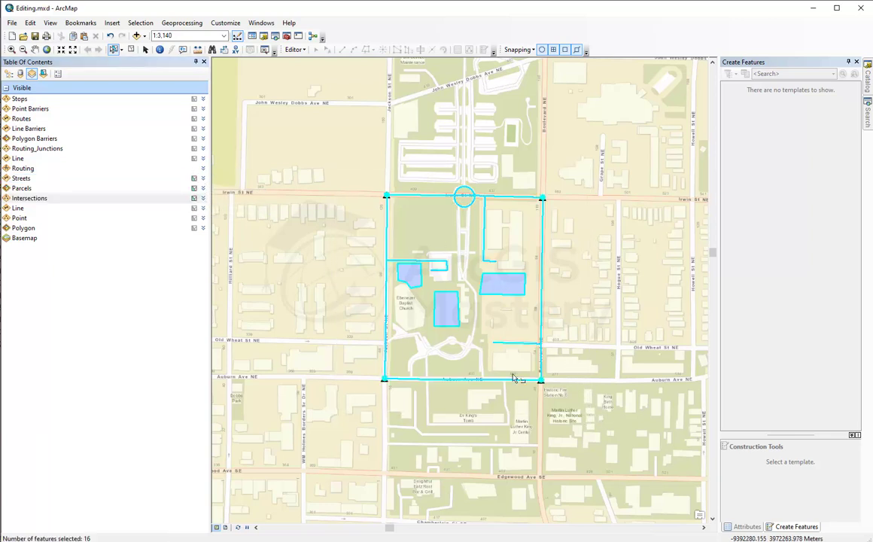
- List the layers by selection and replace the current selection with only the middle parcel of the street block
left_click(44, 73)
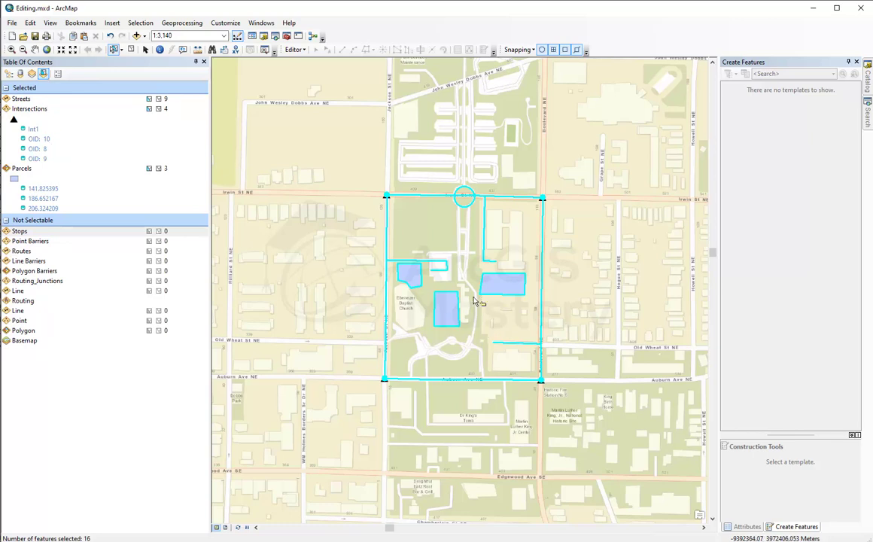
left_click(132, 50)
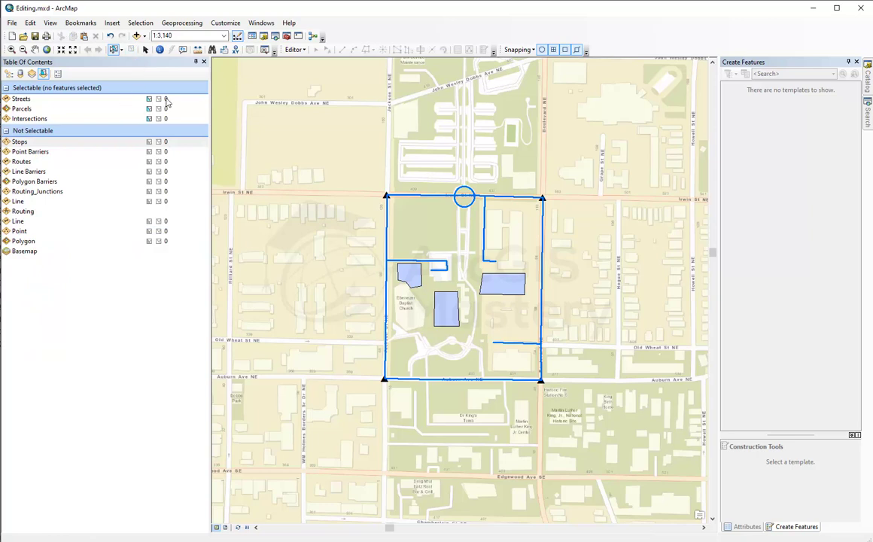
left_click(450, 304)
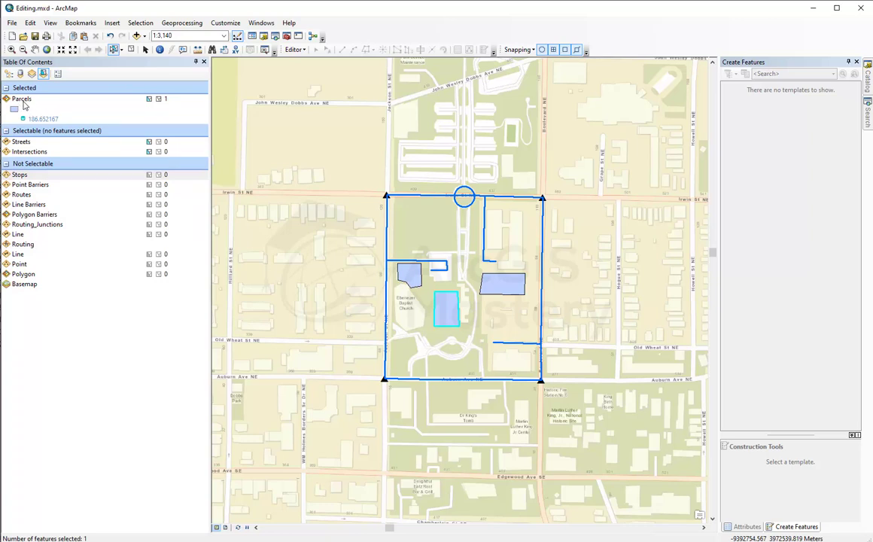
- Select the whole street block with a rectangle and clear the selections of Parcels, Intersections and Streets layer by layer
left_click_drag(310, 148, 576, 418)
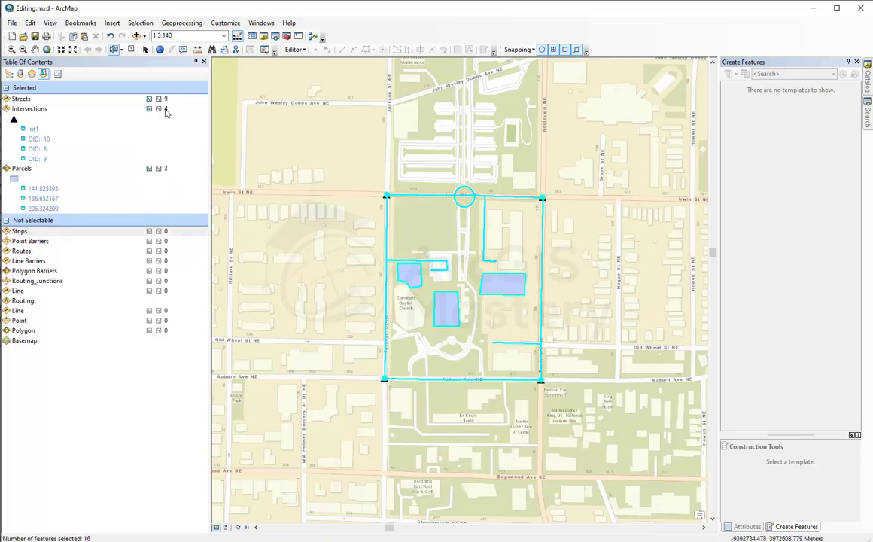
left_click(159, 168)
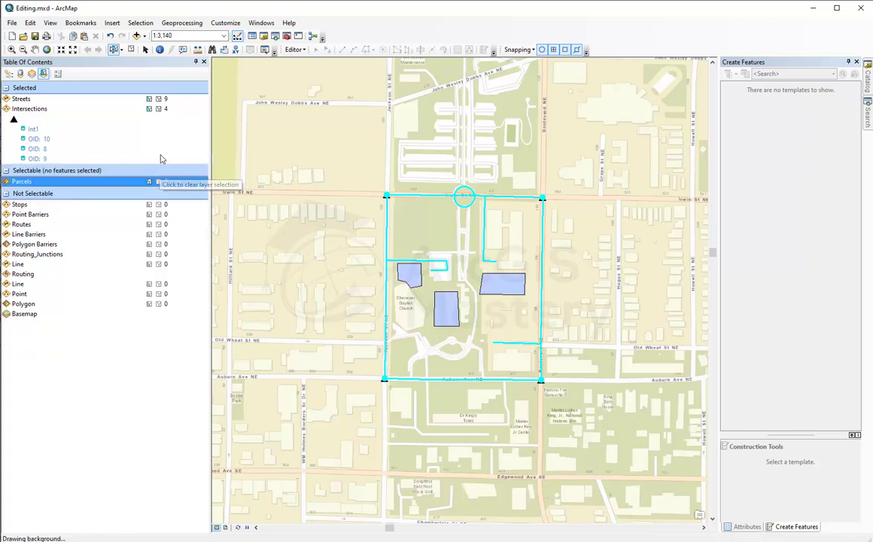
left_click(159, 108)
left_click(158, 98)
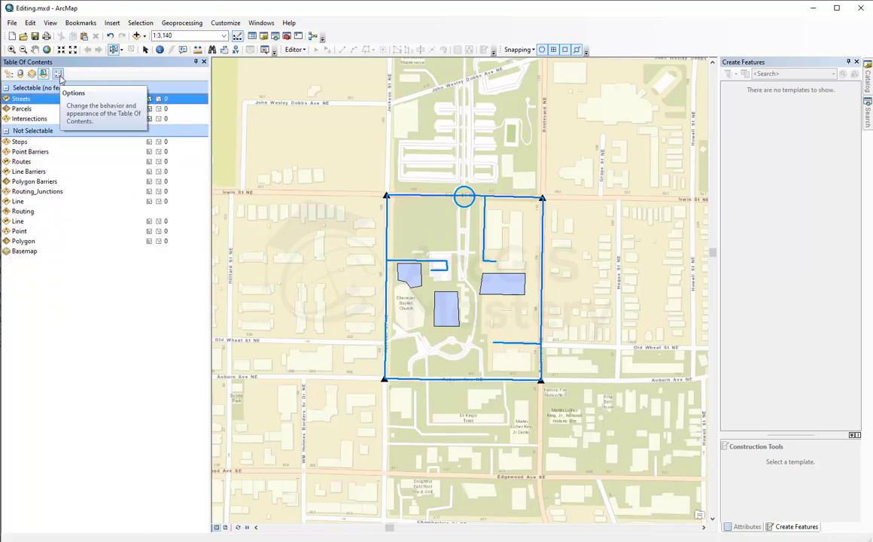
- Turn off showing selected features in the selection list and select all features of the street block with a rectangle
left_click(59, 74)
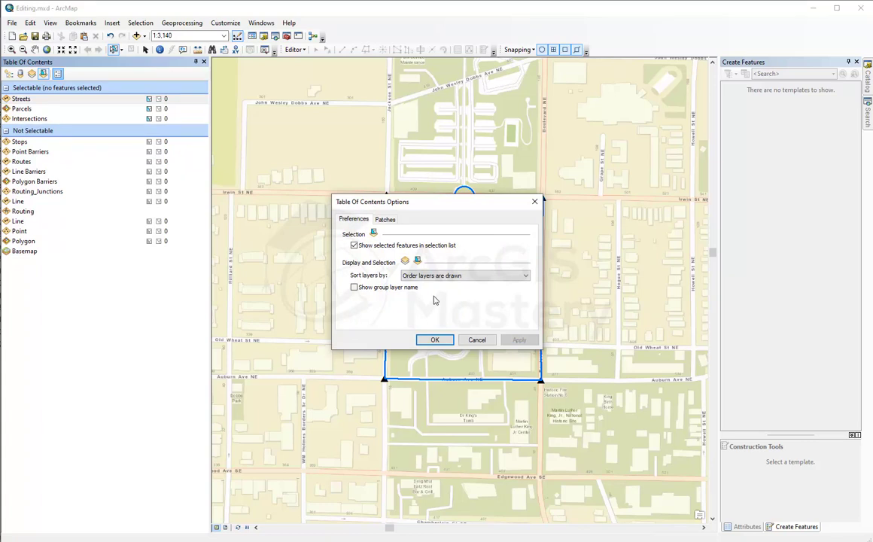
left_click(354, 246)
left_click(435, 340)
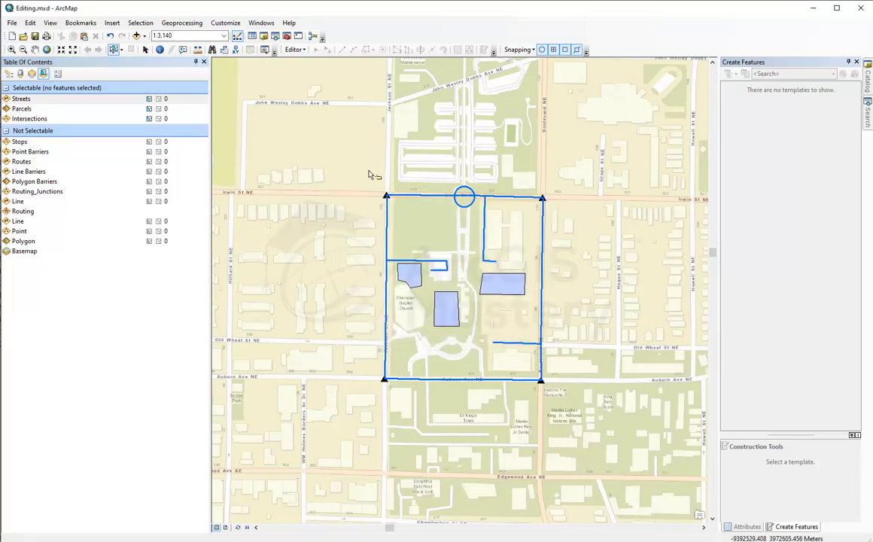
left_click_drag(333, 155, 526, 351)
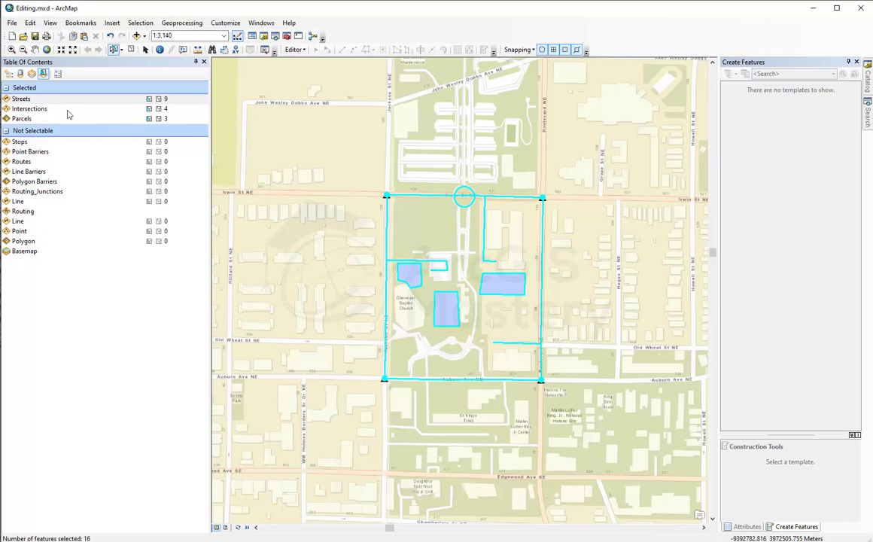
- Turn on showing selected features in the selection list in the Table Of Contents options
left_click(58, 73)
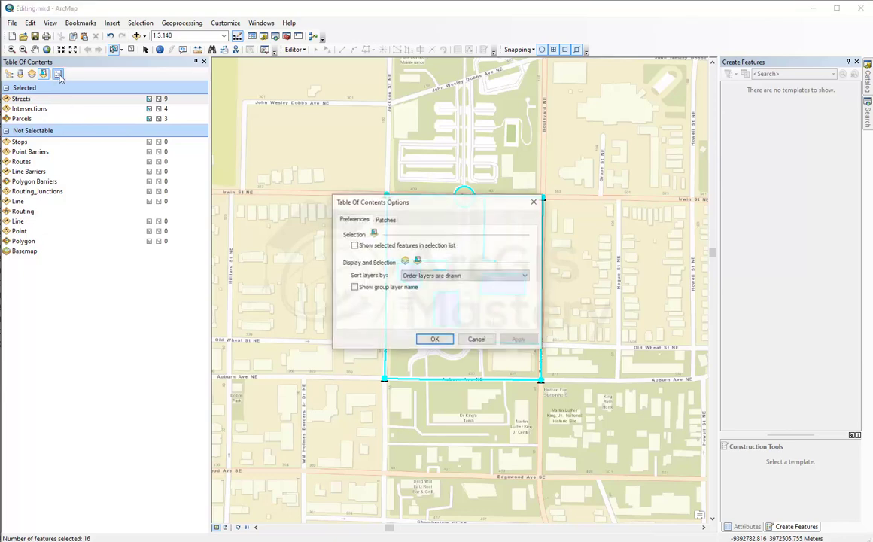
left_click(354, 245)
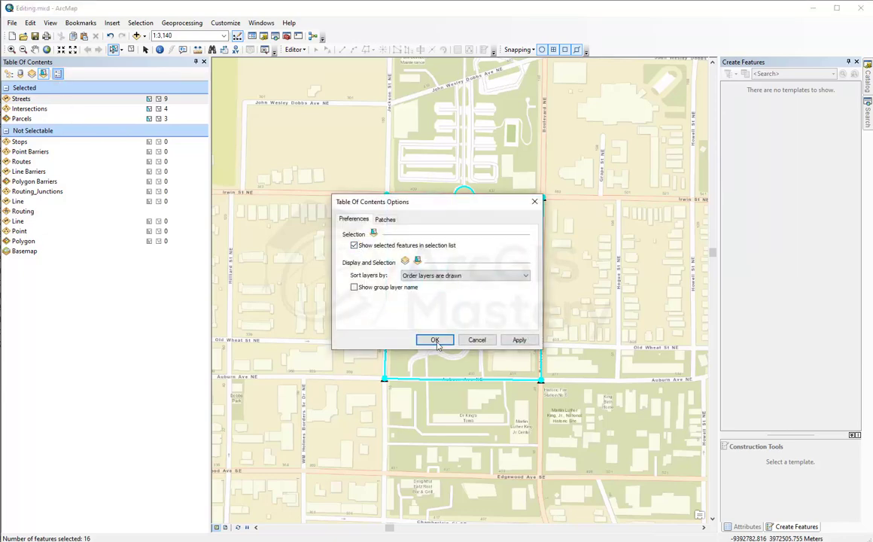
left_click(435, 339)
- Locate the selected intersections Int1, OID 10, OID 8 and OID 9 on the map one by one from the selection list
left_click(33, 129)
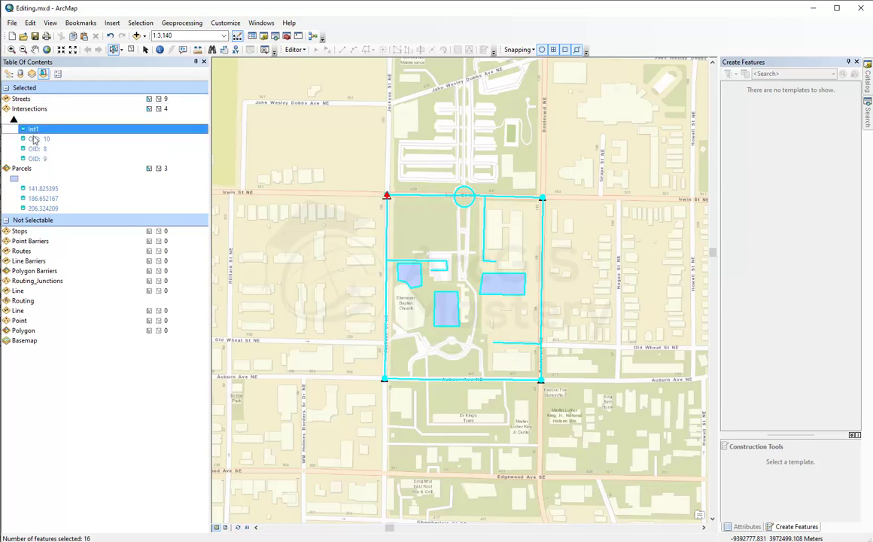
left_click(35, 140)
left_click(36, 150)
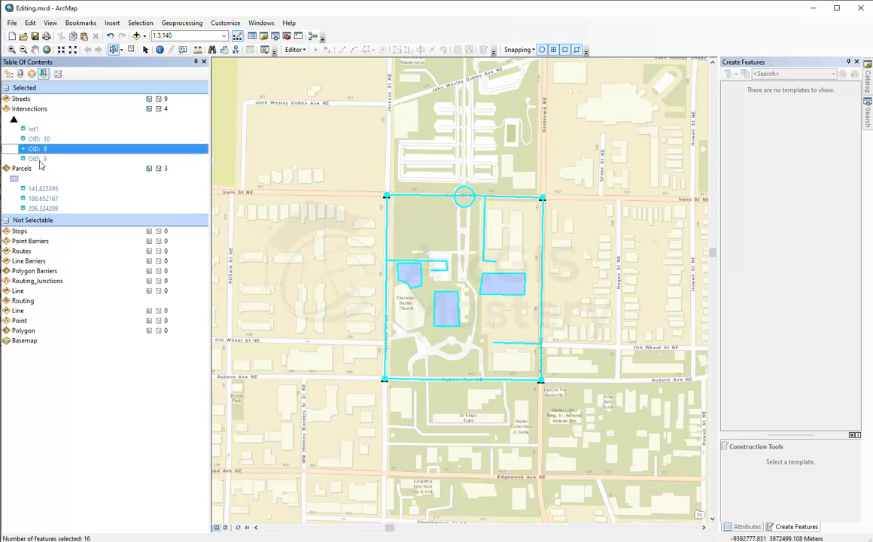
left_click(40, 159)
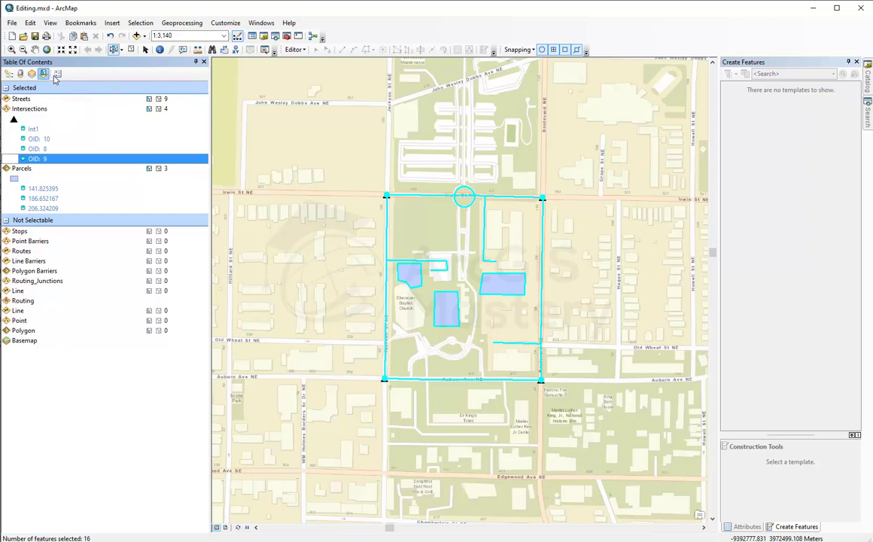
- List the layers by drawing order and remove the Routing and Shapefiles group layers from the map
left_click(9, 76)
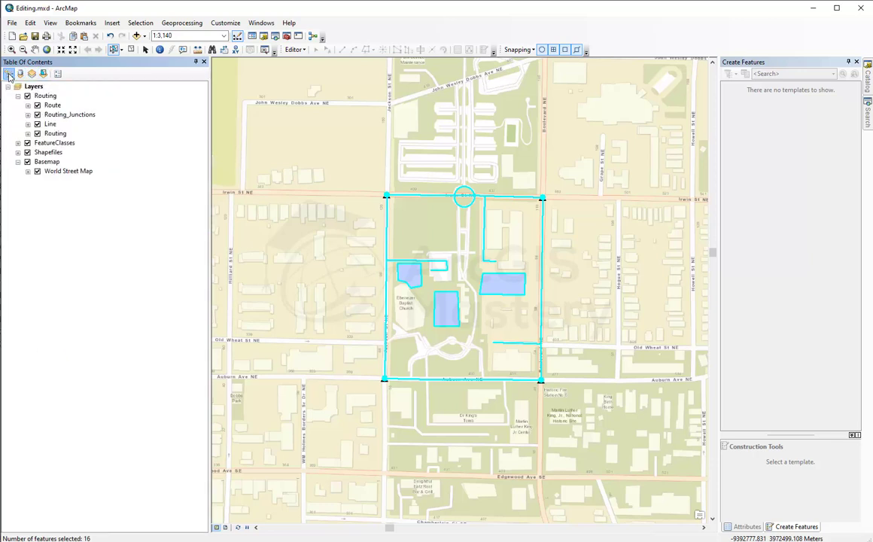
right_click(45, 97)
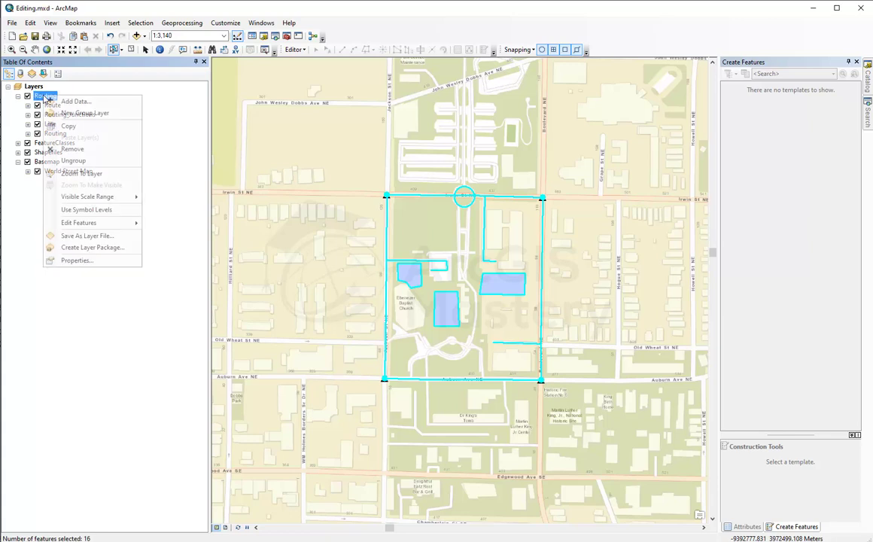
left_click(72, 149)
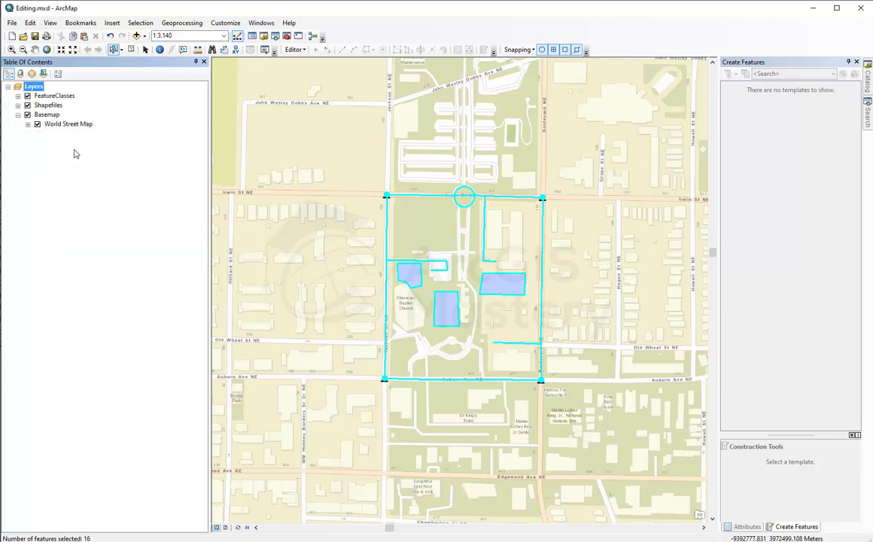
left_click(19, 106)
right_click(47, 104)
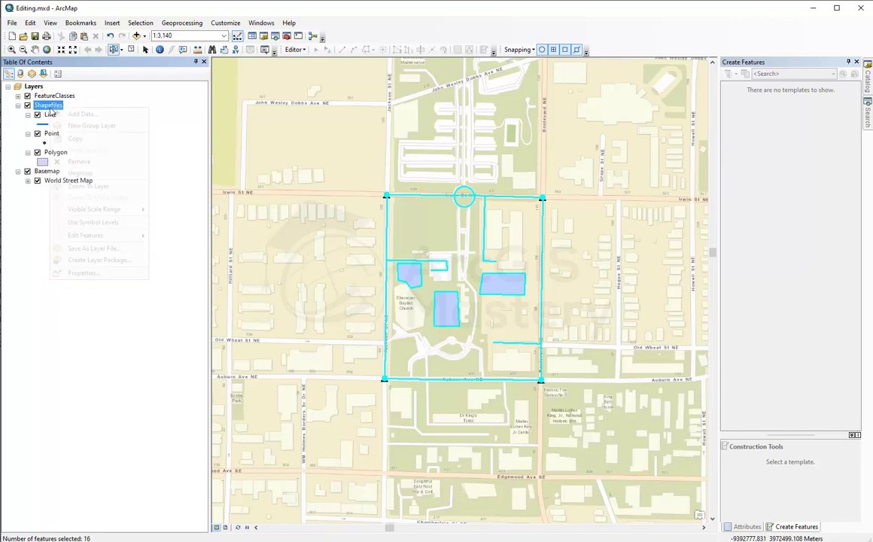
left_click(78, 161)
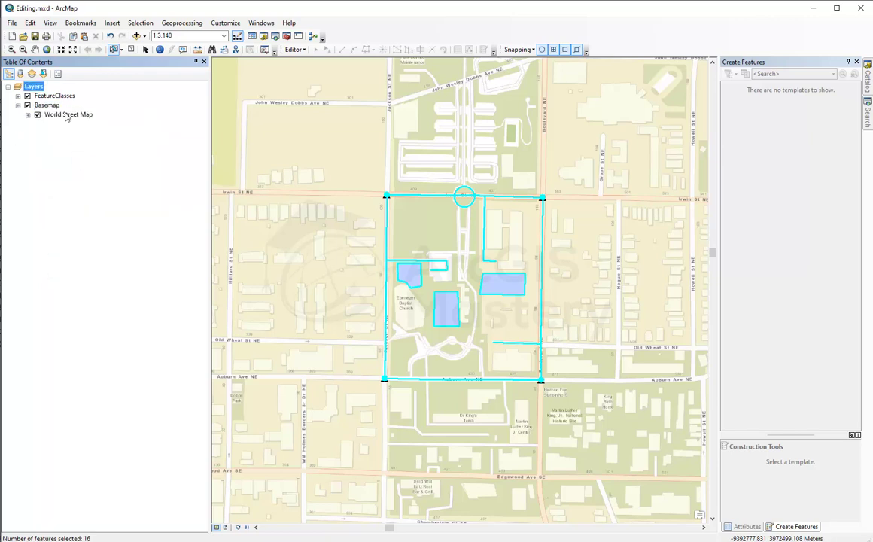
- Expand the FeatureClasses group and compare the commands offered for the data frame, the FeatureClasses group, the Basemap and the Intersections layer
left_click(18, 96)
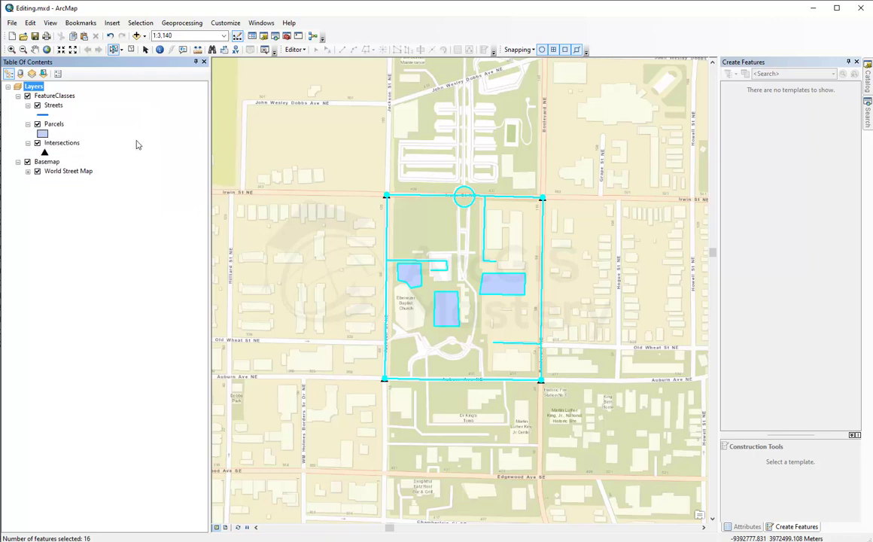
left_click(136, 144)
left_click(134, 130)
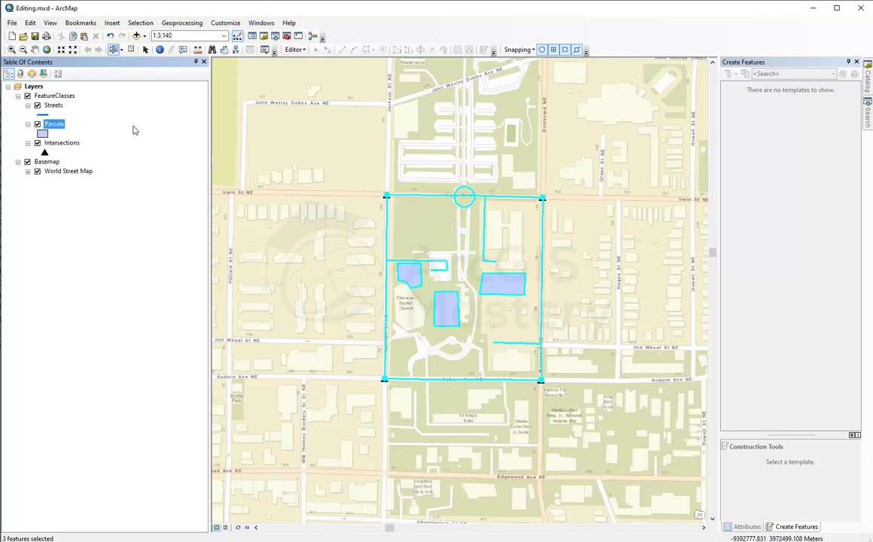
right_click(33, 86)
right_click(60, 96)
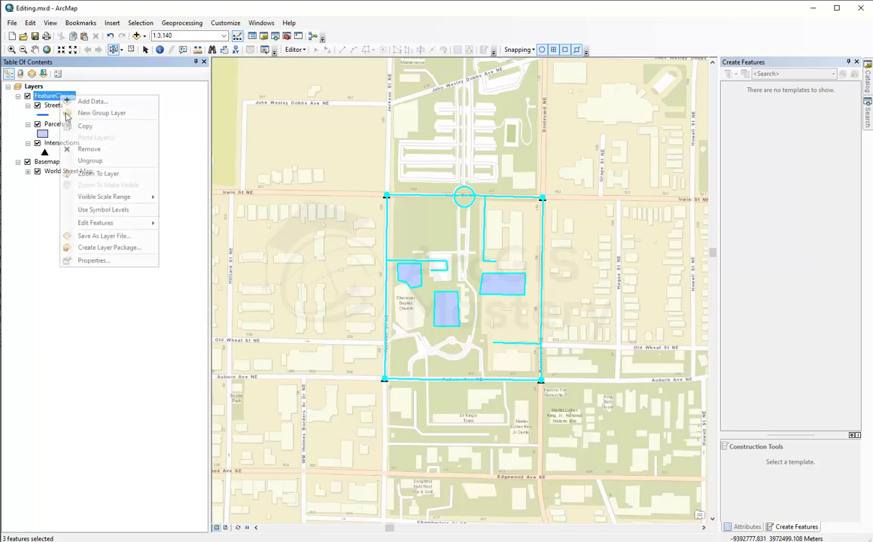
left_click(147, 301)
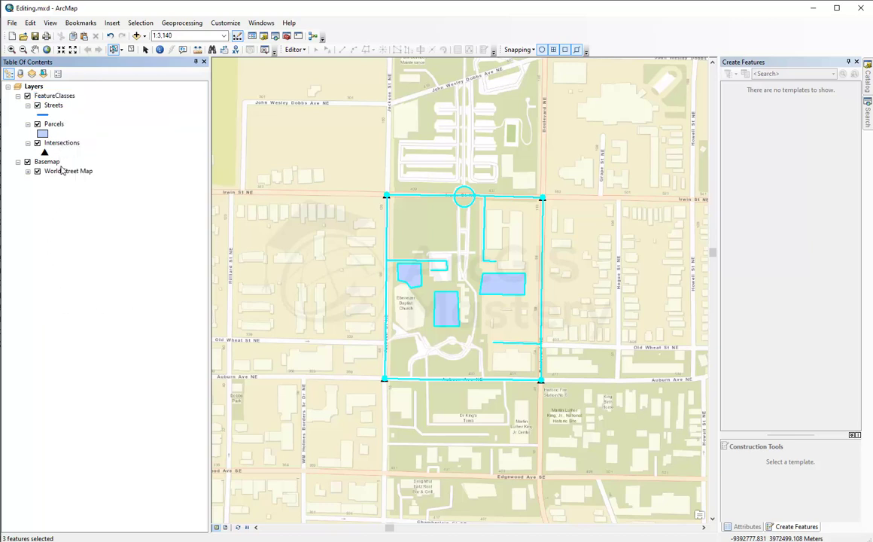
right_click(47, 161)
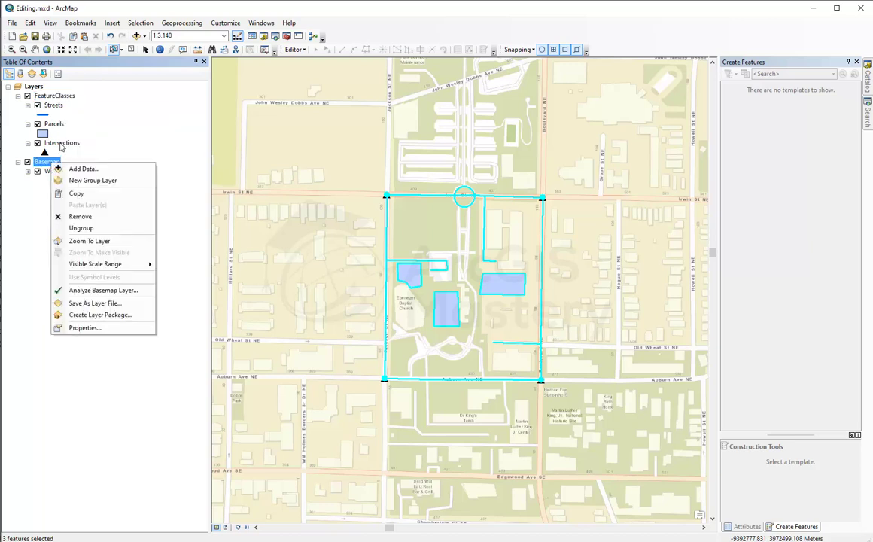
right_click(61, 145)
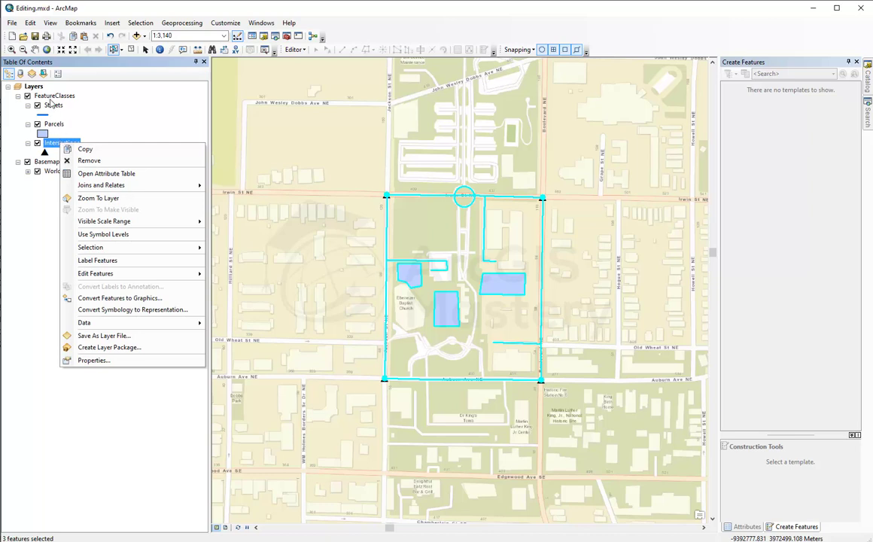
right_click(50, 97)
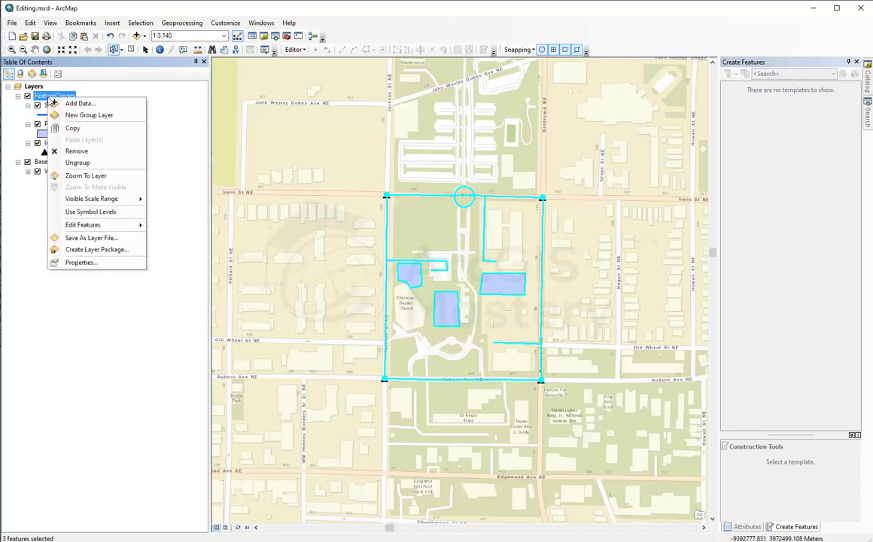
right_click(33, 88)
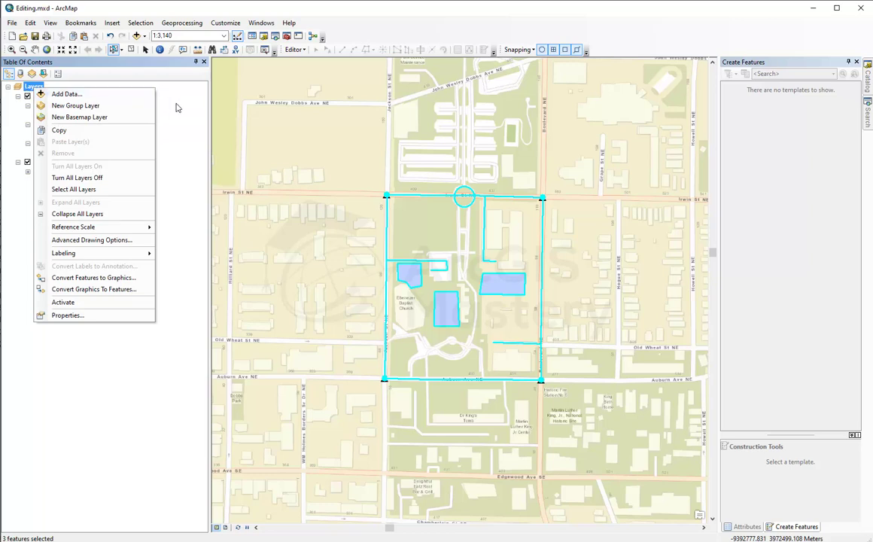
left_click(158, 96)
right_click(42, 87)
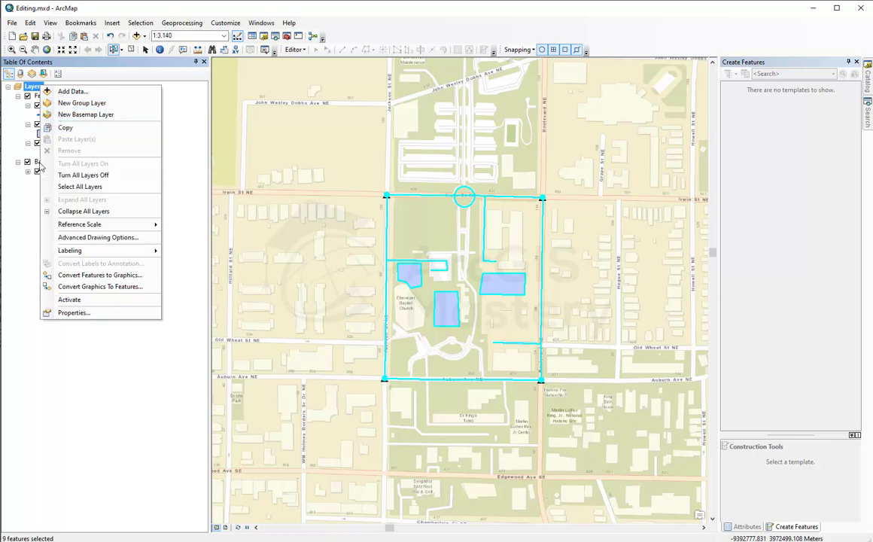
left_click(8, 131)
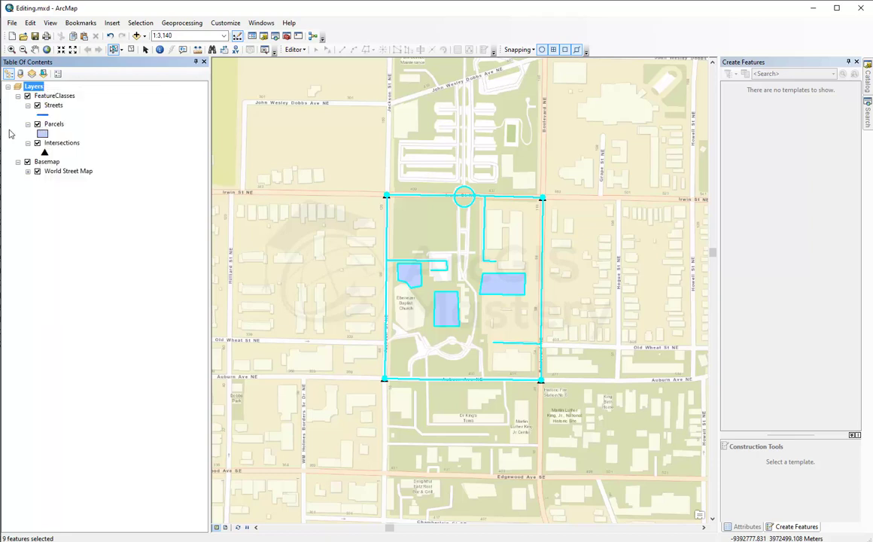
- Copy the Streets layer from the FeatureClasses group and paste it into the Layers data frame
right_click(53, 107)
left_click(74, 115)
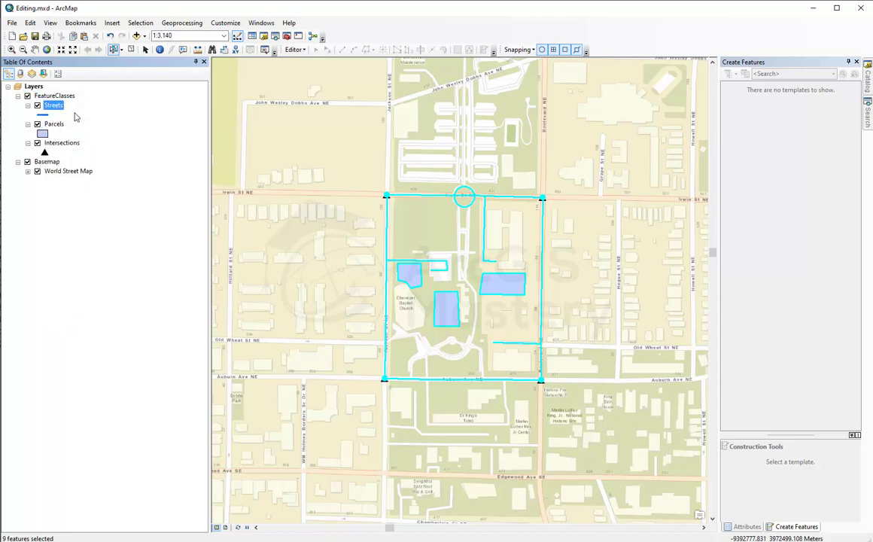
right_click(65, 96)
left_click(33, 87)
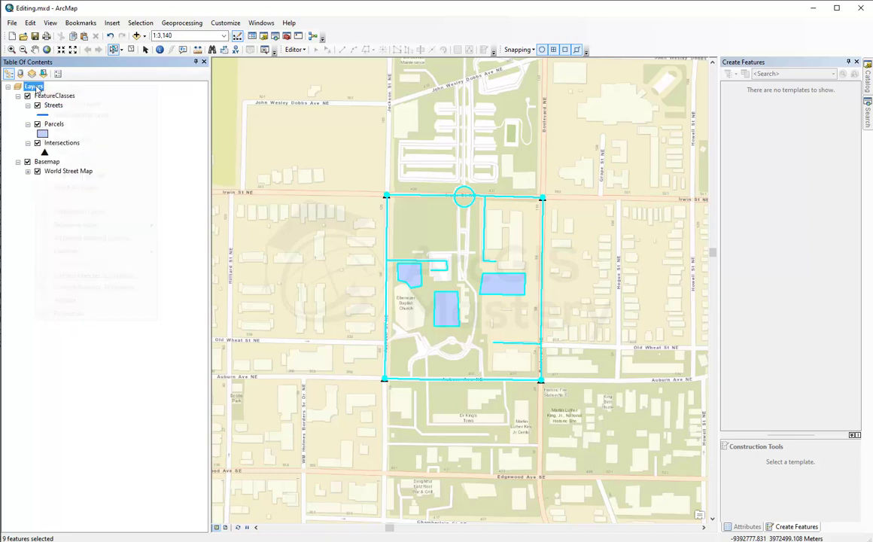
right_click(35, 87)
left_click(73, 139)
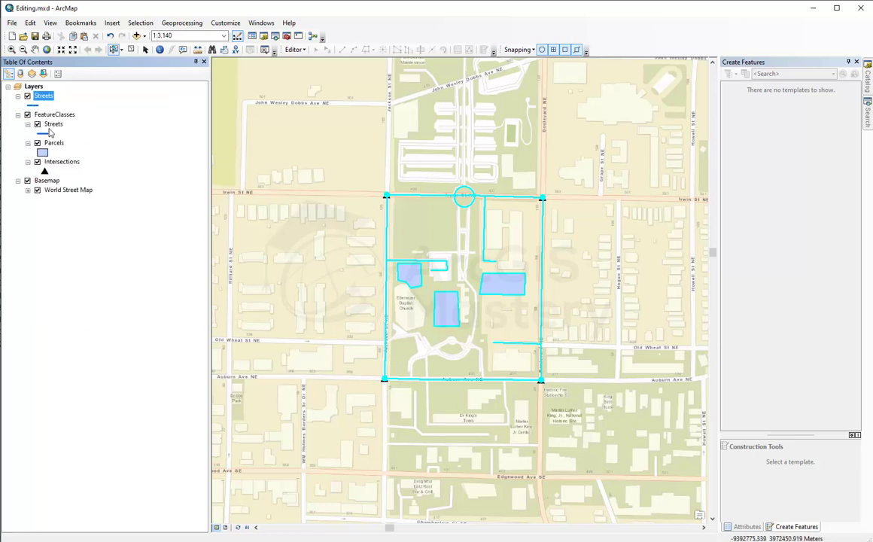
- Remove the pasted copy of the Streets layer that sits above the FeatureClasses group
right_click(46, 100)
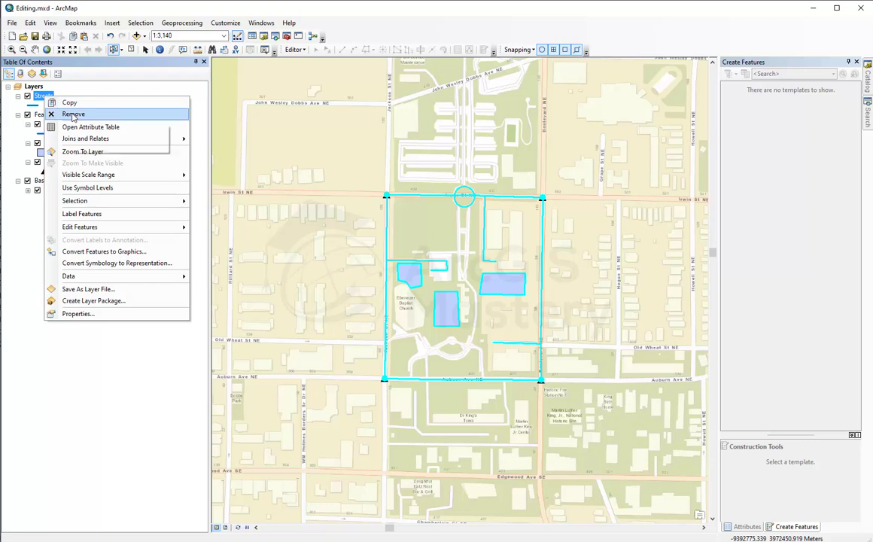
left_click(70, 113)
- Turn off all layers of the Layers data frame, and switch the FeatureClasses and Basemap groups back on individually
right_click(35, 87)
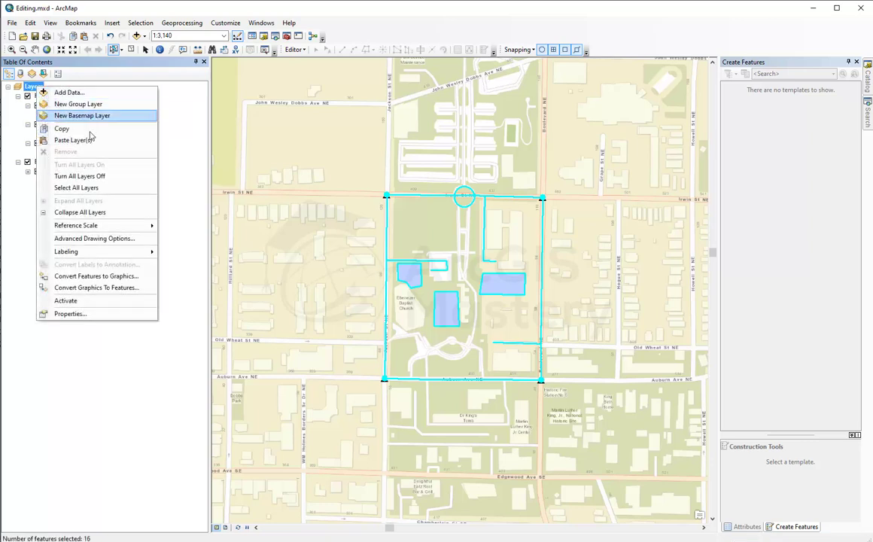
left_click(118, 178)
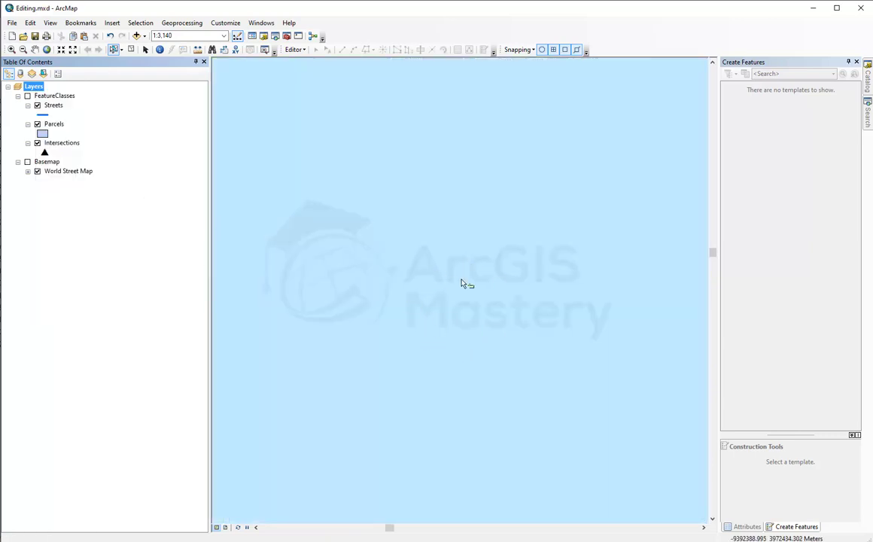
left_click(27, 95)
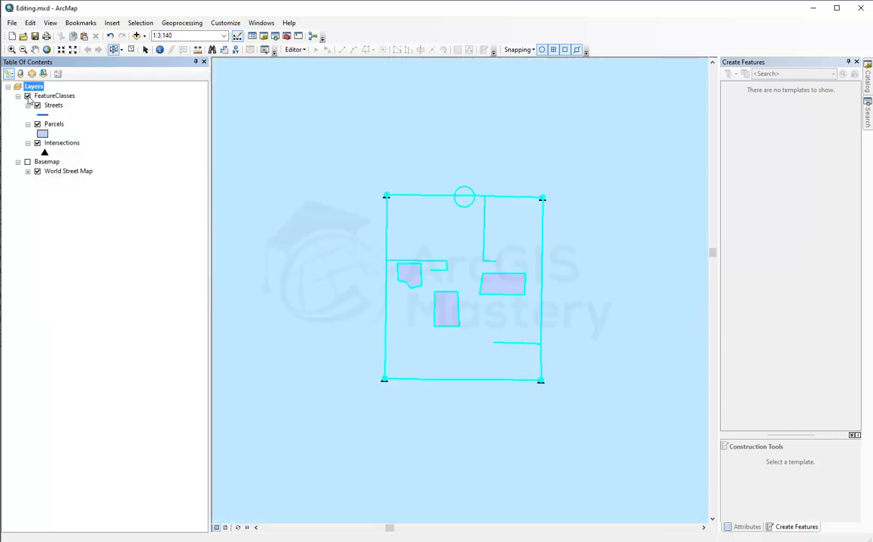
left_click(27, 161)
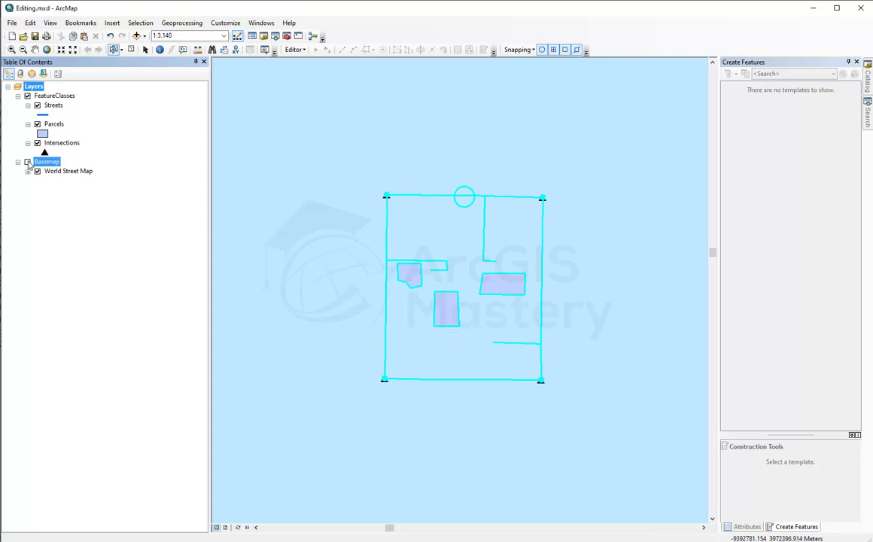
- Turn all layers of the data frame off and back on using the data frame's own commands
right_click(34, 88)
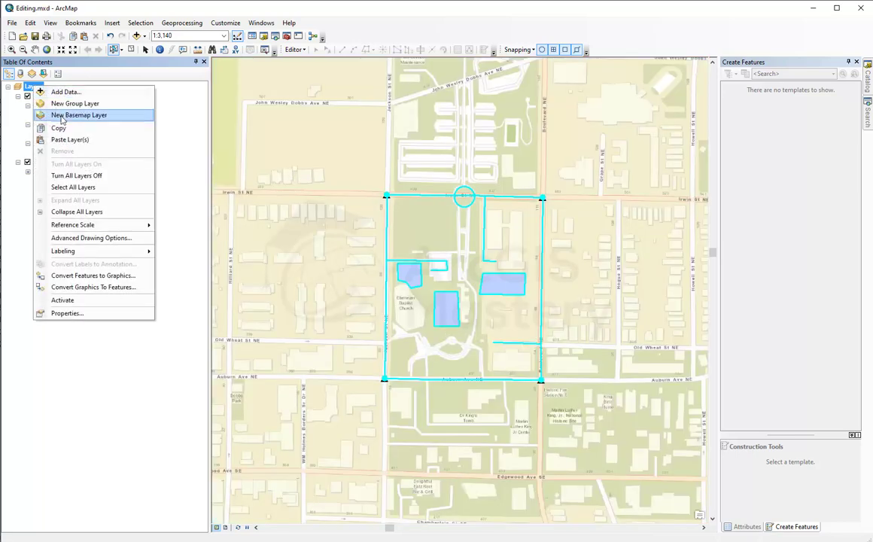
left_click(81, 173)
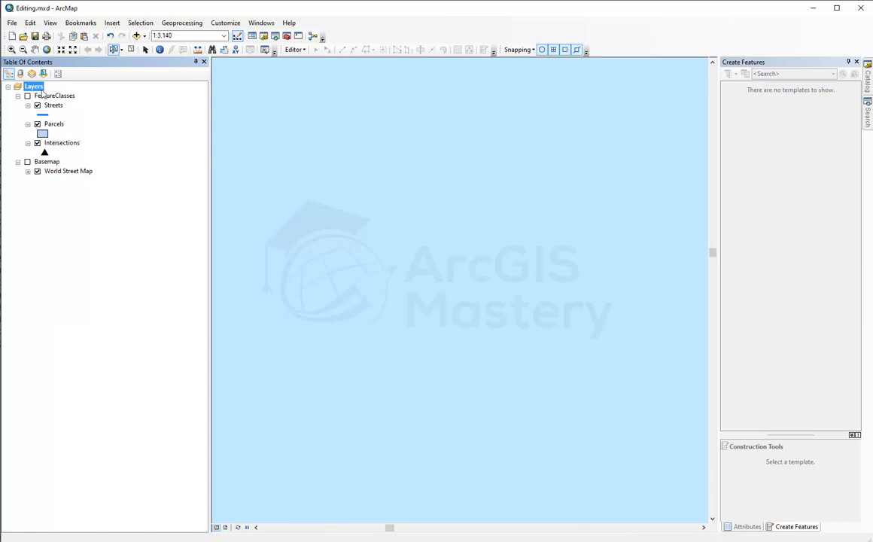
right_click(39, 90)
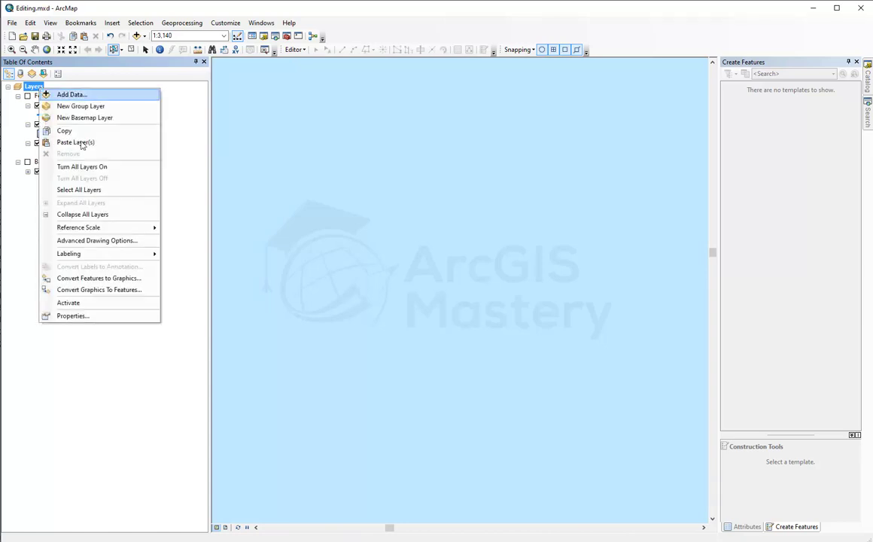
left_click(119, 169)
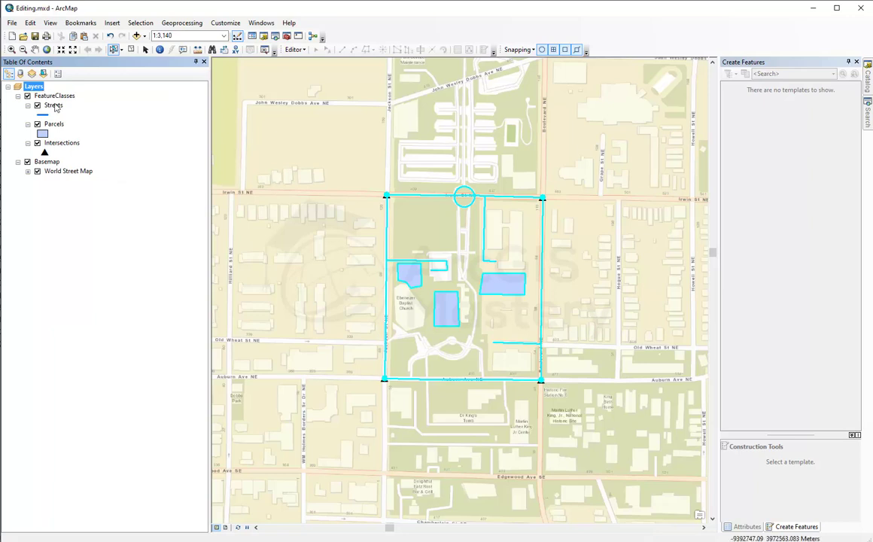
- Clear the selection of all features on the map
left_click(131, 51)
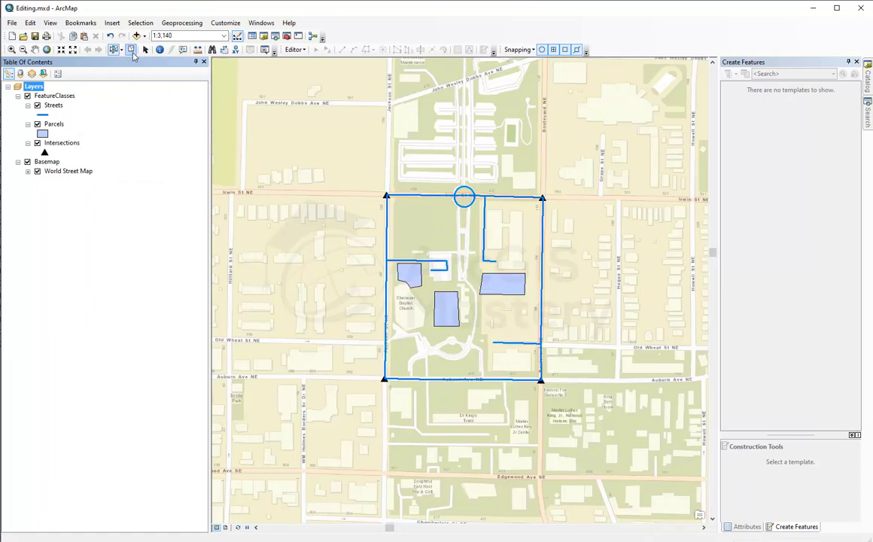
- Collapse all layers of the Layers data frame and expand them again
right_click(37, 87)
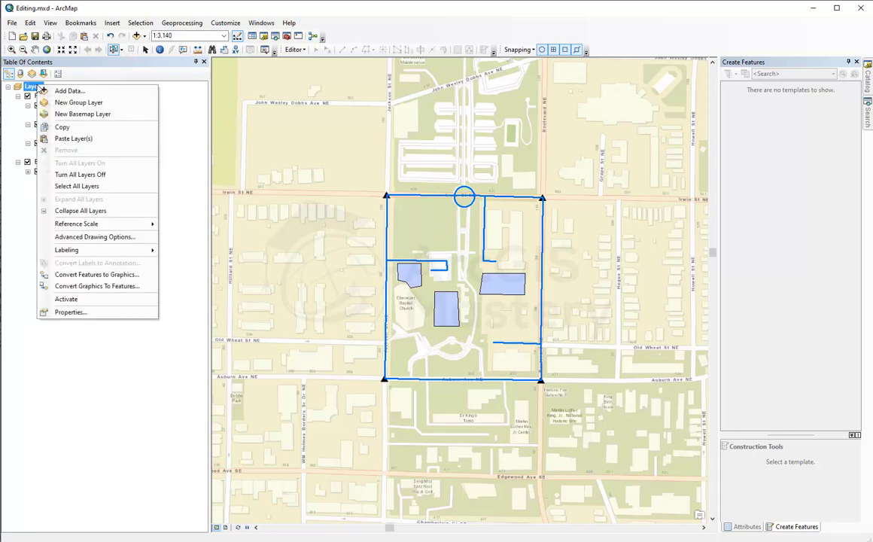
left_click(88, 213)
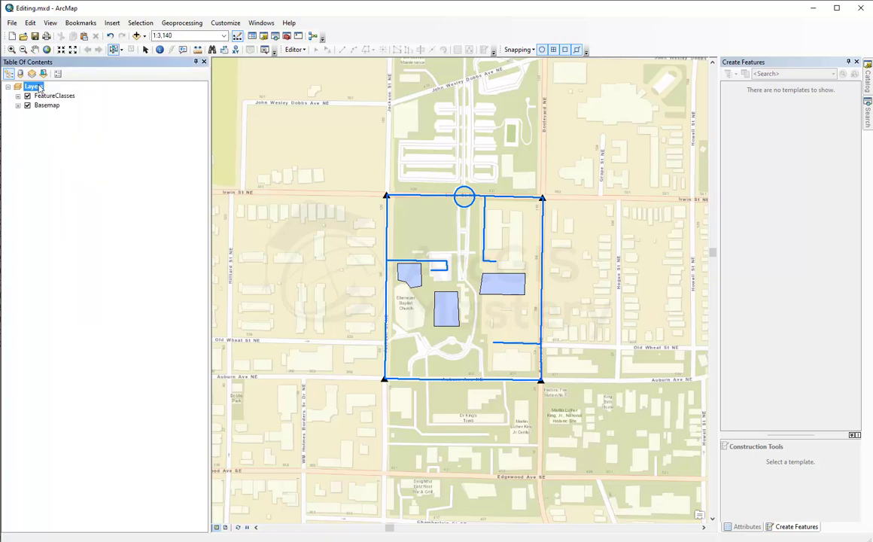
right_click(38, 89)
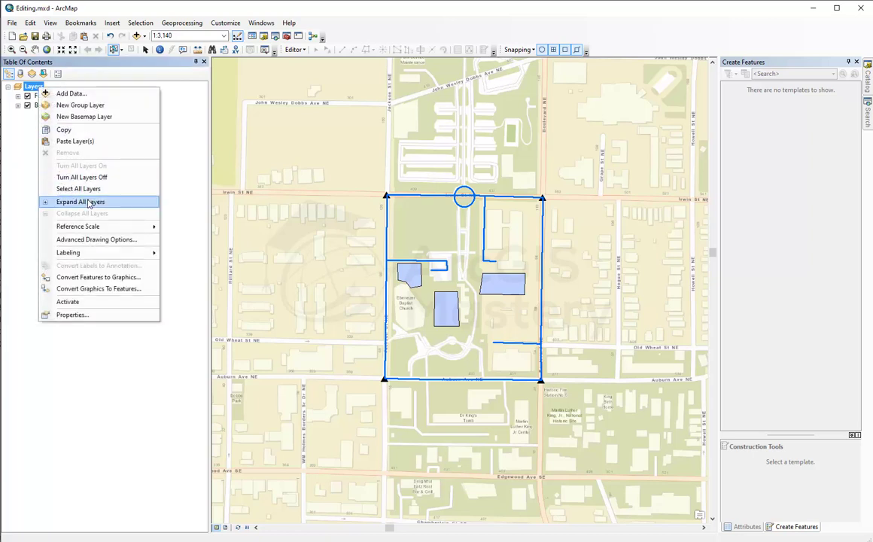
left_click(92, 201)
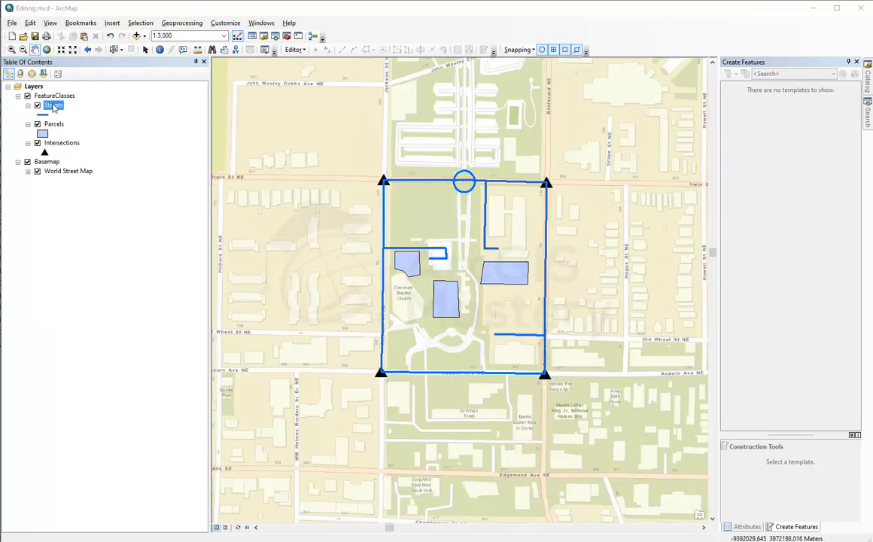
- Set the Streets layer's minimum visible scale at 1:3,000 and check its visibility at smaller and larger map scales
right_click(54, 106)
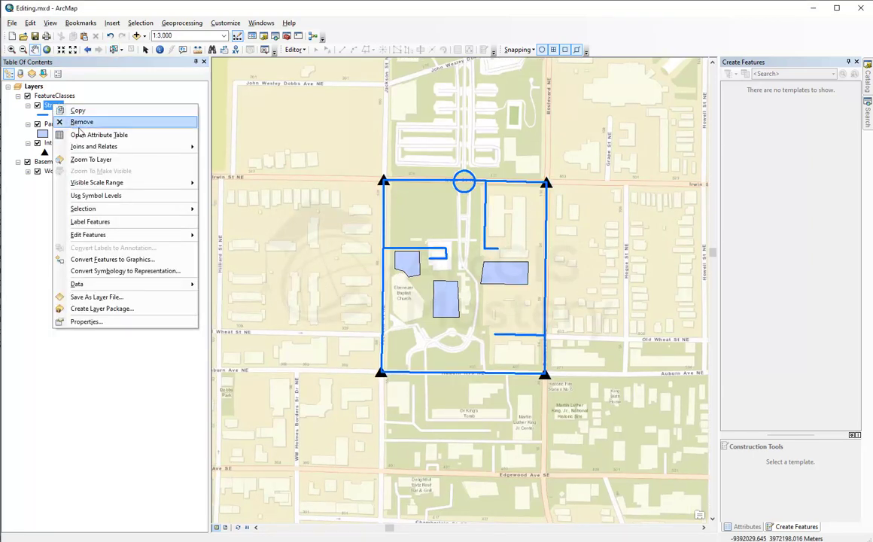
mouse_move(132, 187)
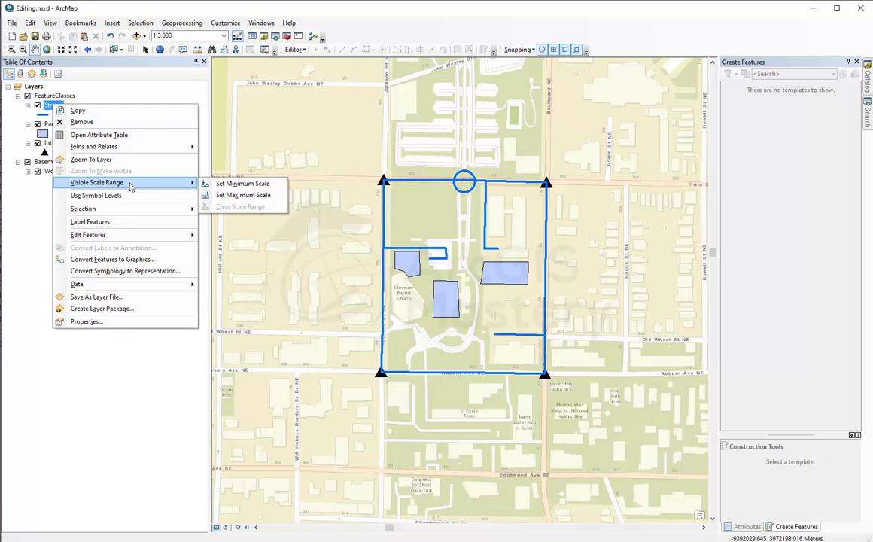
left_click(231, 186)
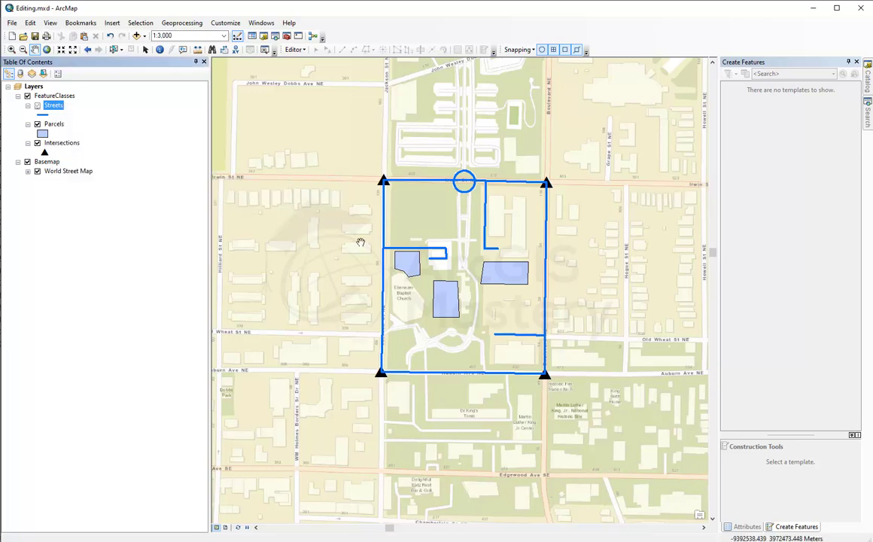
left_click_drag(360, 242, 326, 239)
scroll(464, 258, "down", 3)
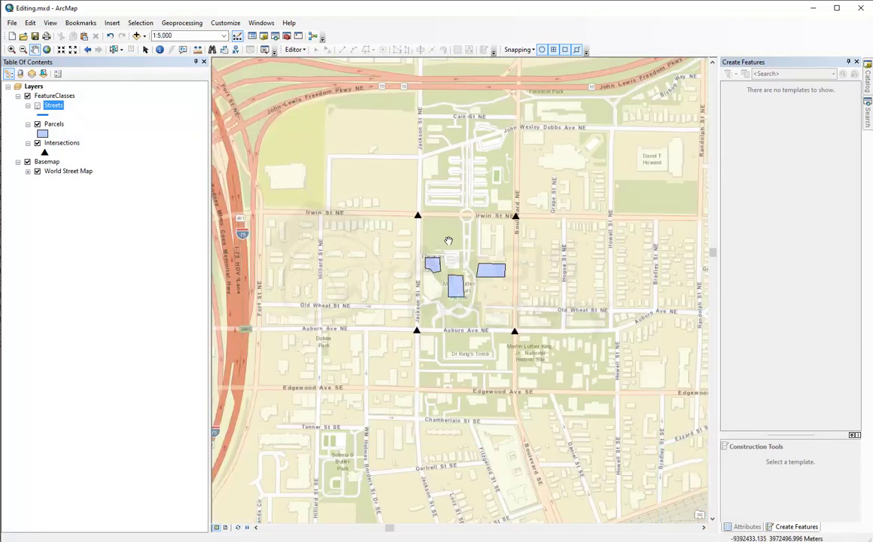
scroll(470, 238, "up", 1)
scroll(468, 238, "up", 5)
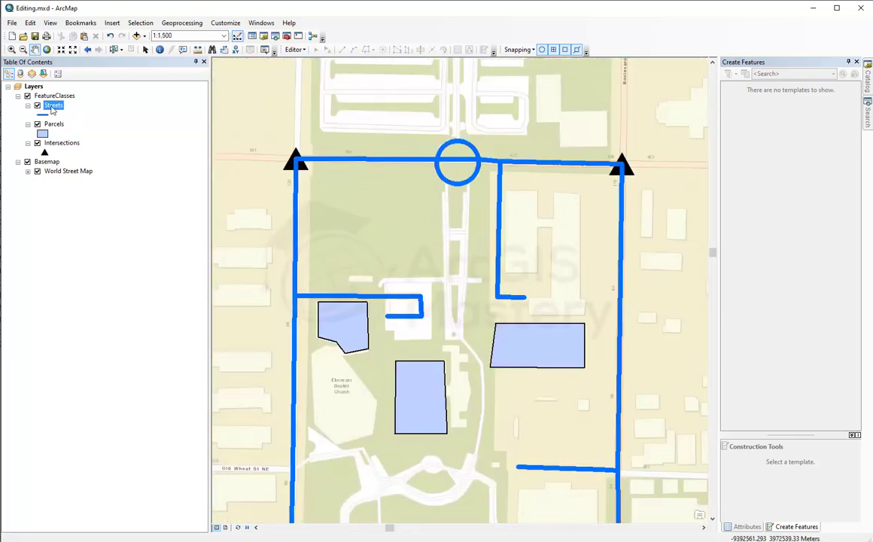
right_click(52, 107)
left_click(374, 250)
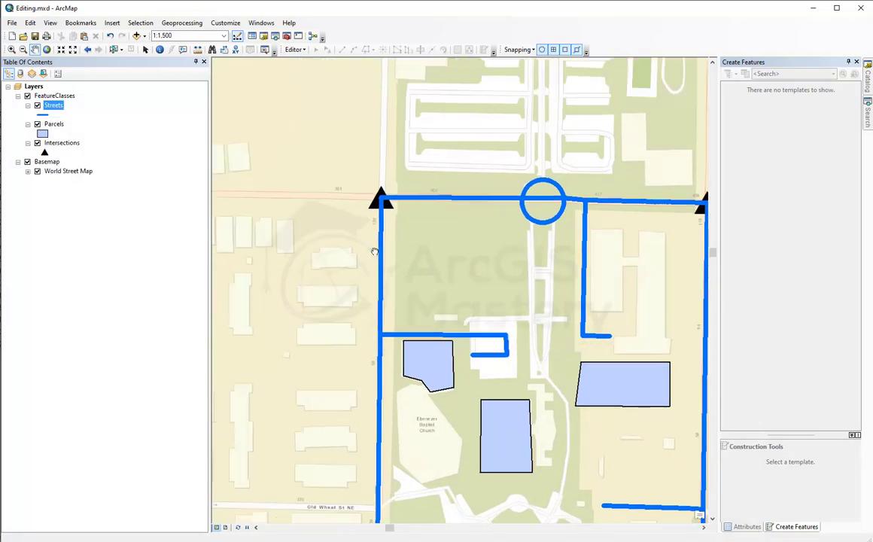
scroll(458, 294, "down", 3)
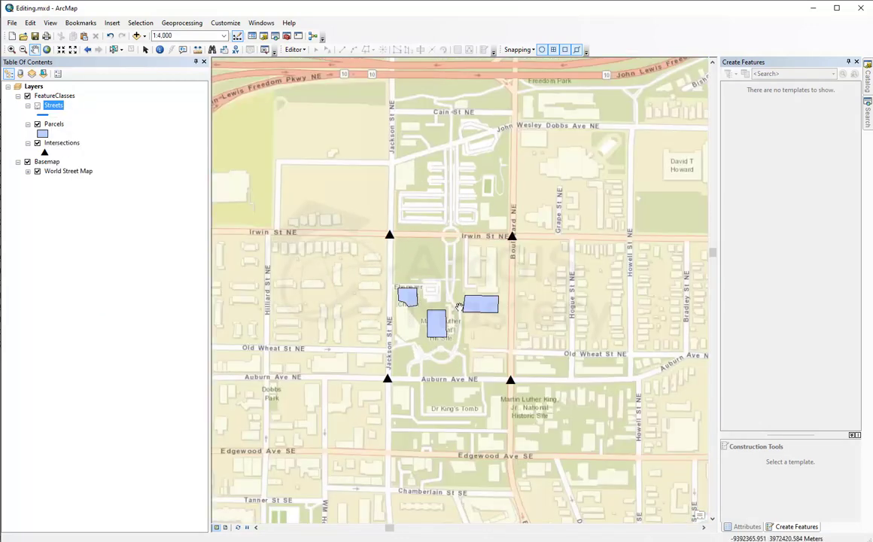
- Clear the visible scale range of the Streets layer to remove its minimum scale limit
right_click(60, 111)
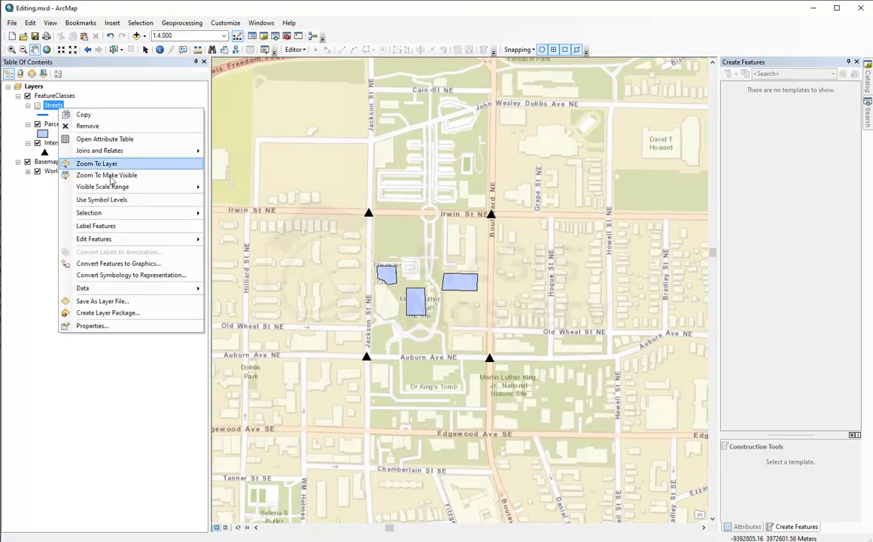
mouse_move(121, 186)
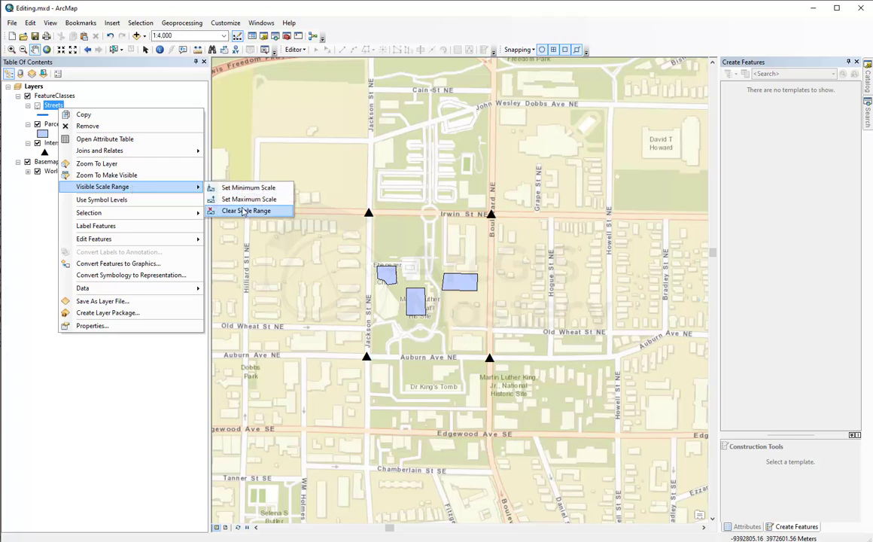
left_click(246, 211)
- Set the Streets layer's maximum visible scale at 1:4,000 and check its visibility at larger and smaller map scales
right_click(57, 106)
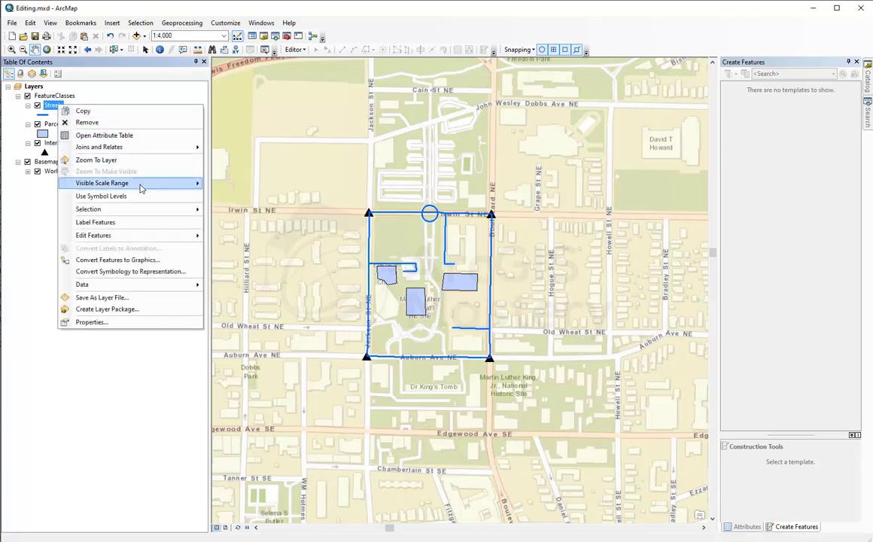
mouse_move(181, 184)
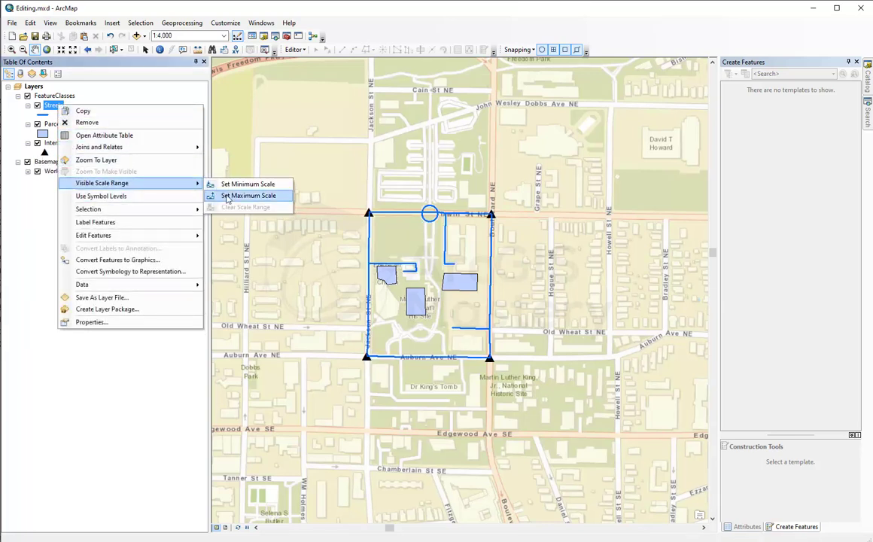
left_click(226, 195)
scroll(417, 254, "down", 2)
scroll(417, 254, "down", 1)
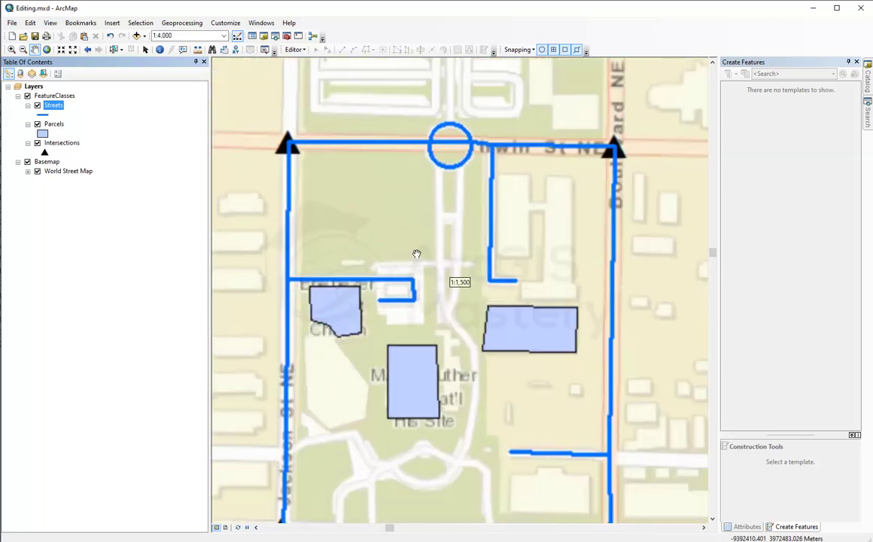
scroll(416, 254, "up", 4)
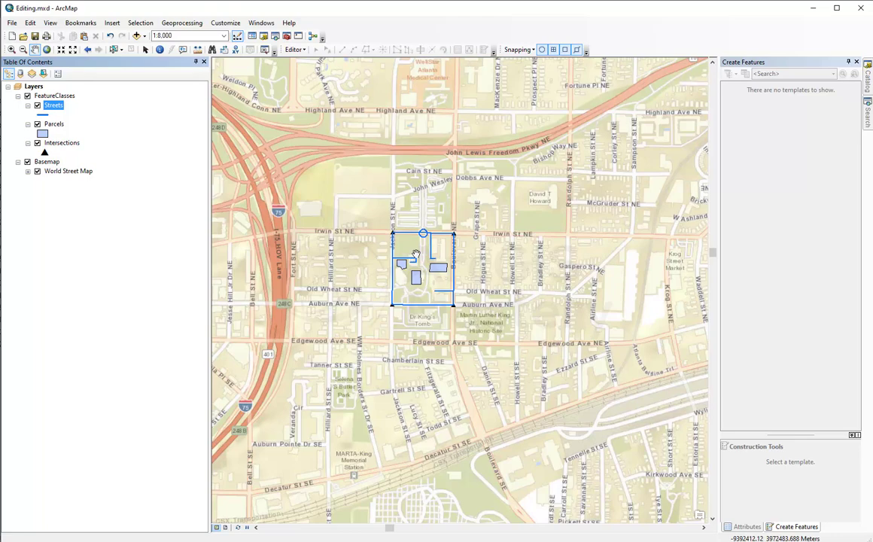
scroll(416, 253, "down", 4)
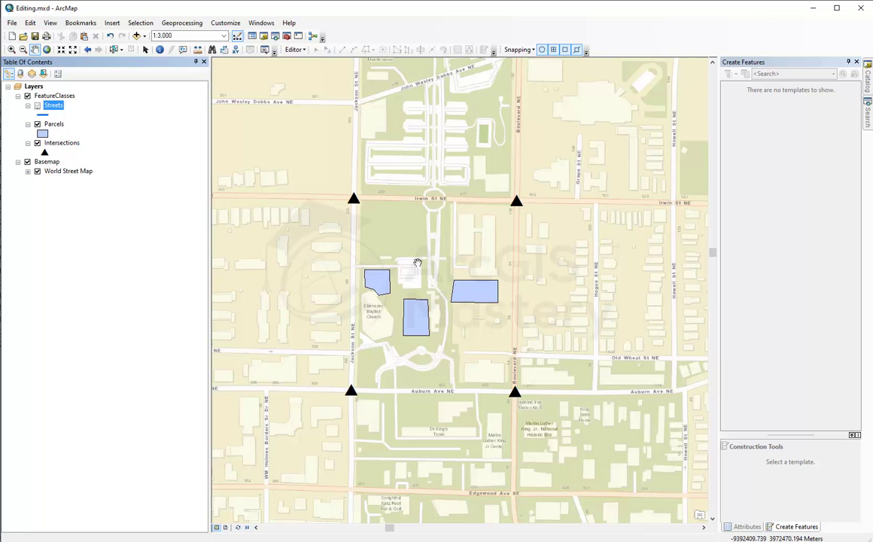
- Clear the Streets layer's scale range so that its maximum scale limit is removed
right_click(52, 111)
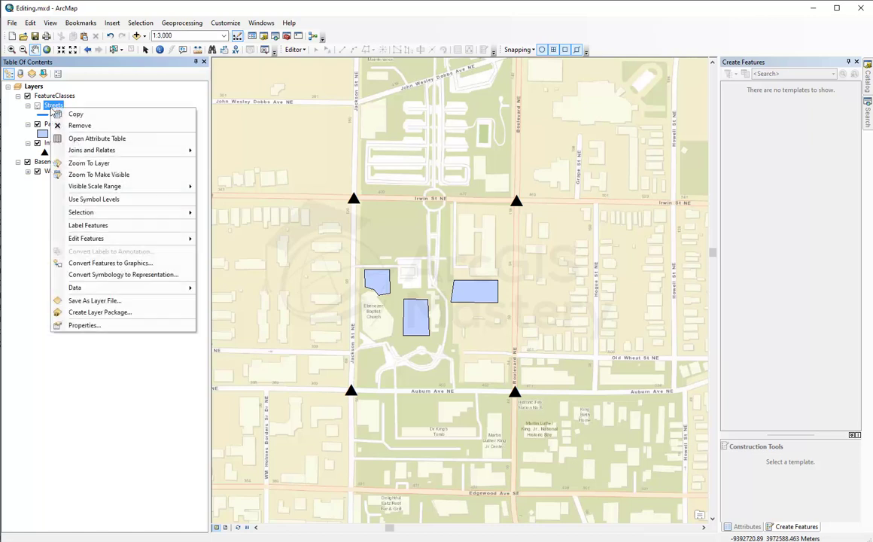
mouse_move(151, 186)
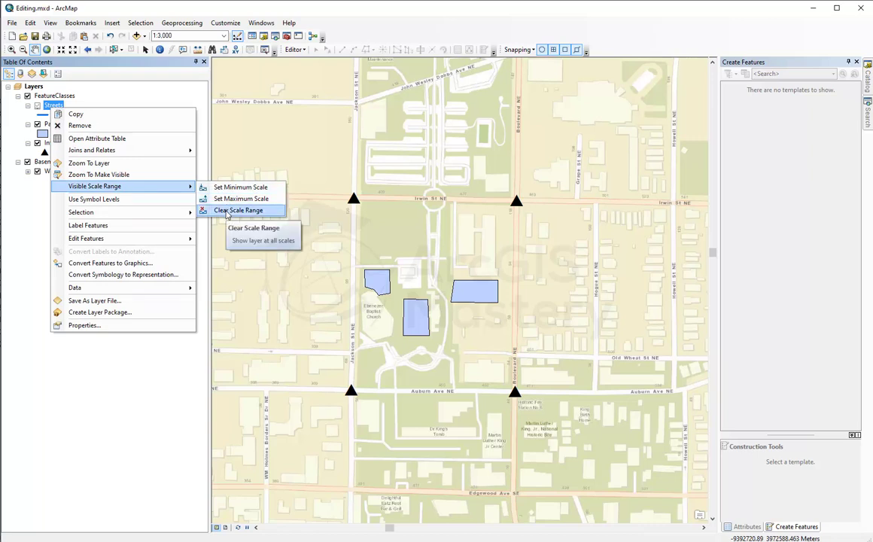
left_click(227, 212)
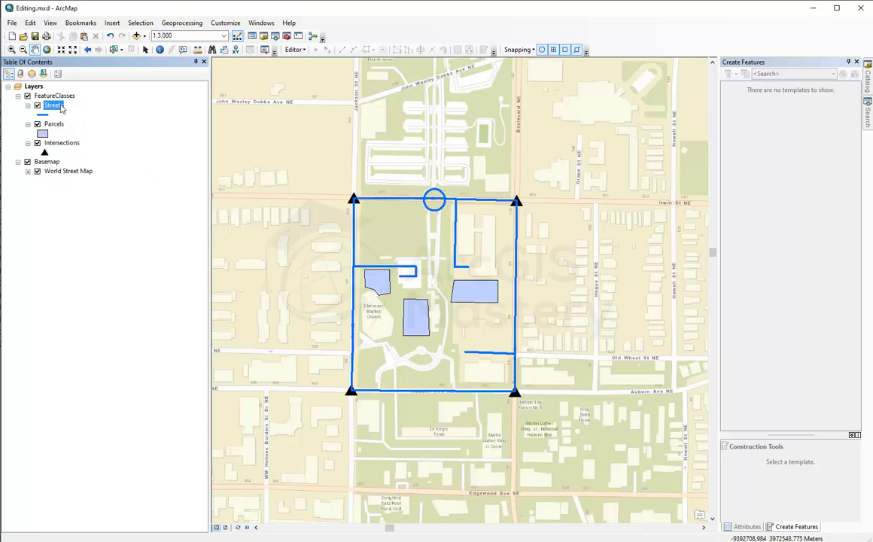
- Pan the map far away from the streets and zoom back to the extent of the Streets layer
right_click(59, 108)
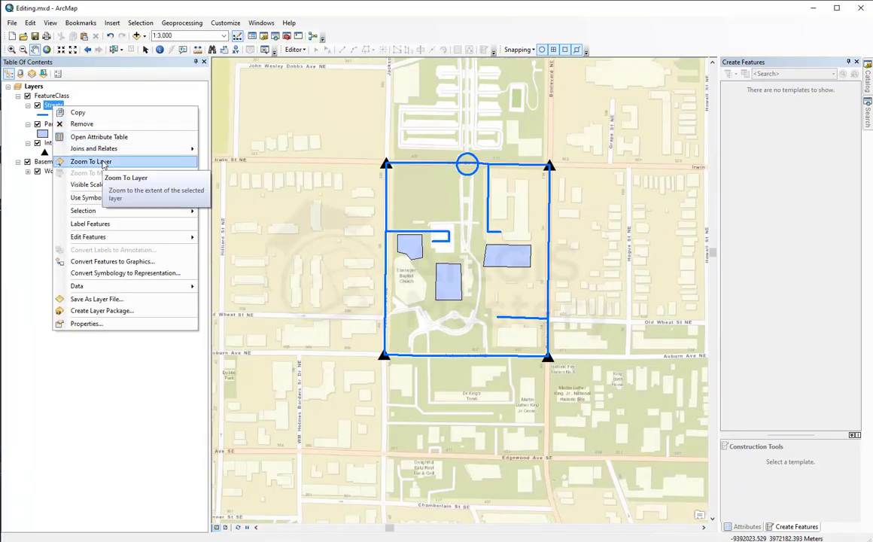
left_click_drag(319, 224, 744, 249)
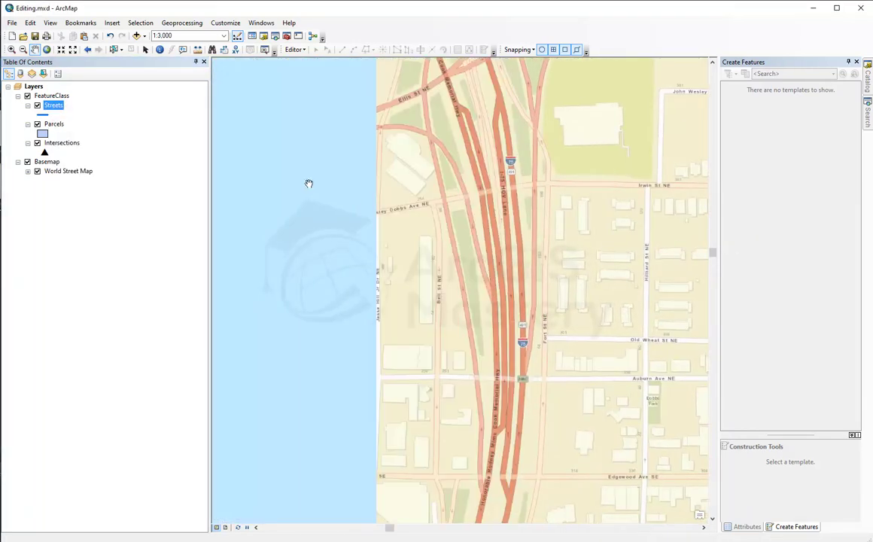
right_click(53, 111)
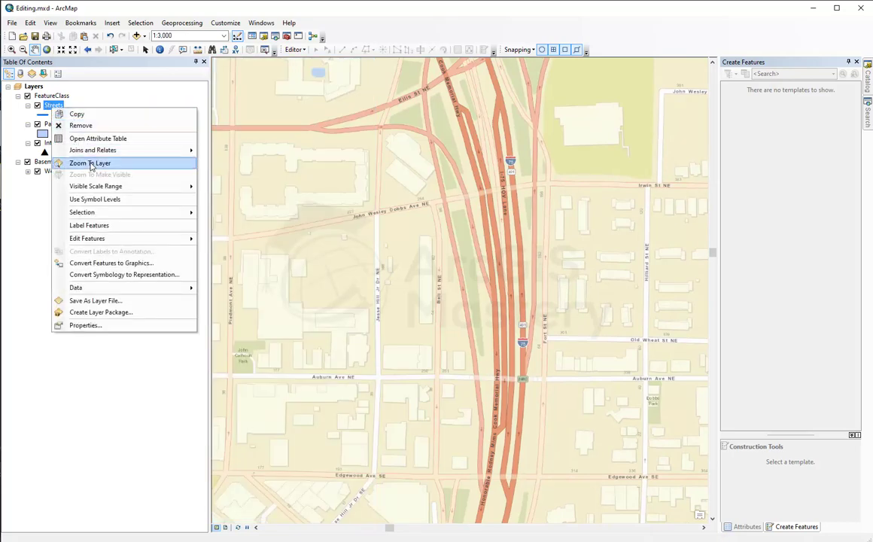
left_click(89, 164)
scroll(407, 230, "up", 5)
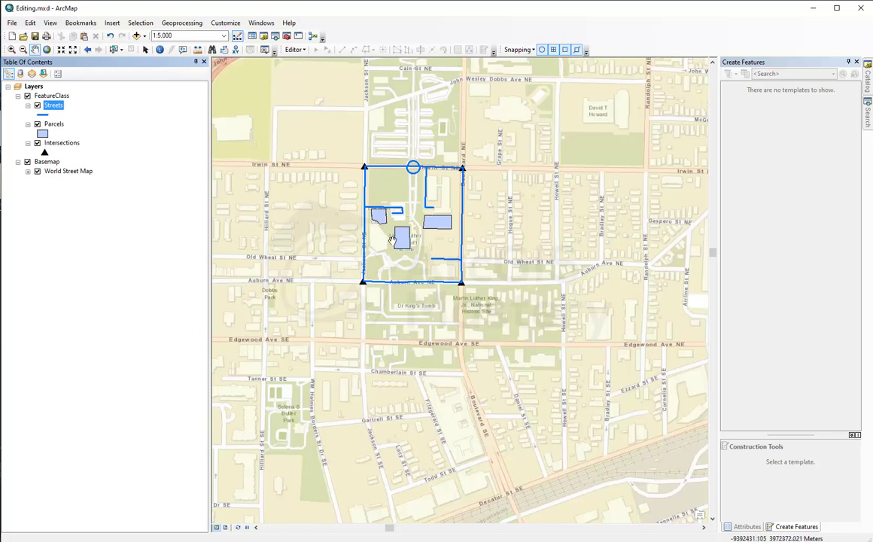
right_click(57, 108)
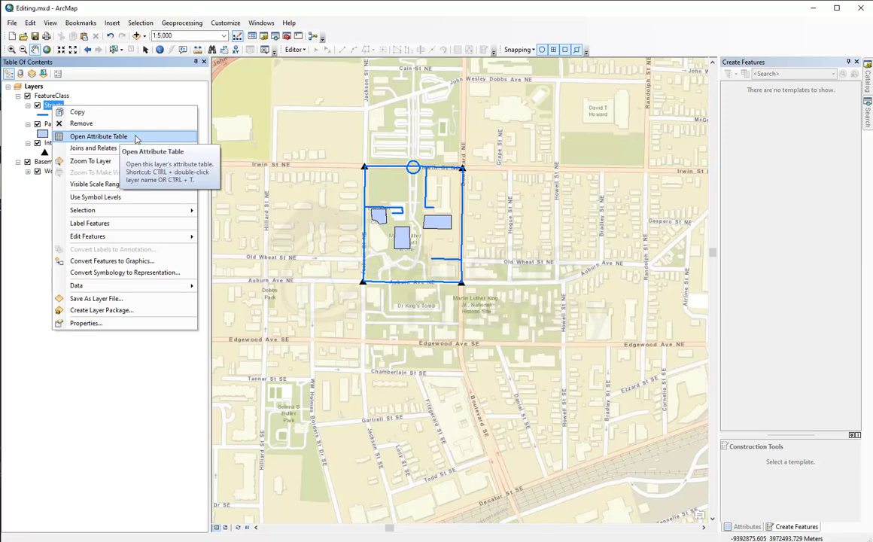
mouse_move(138, 152)
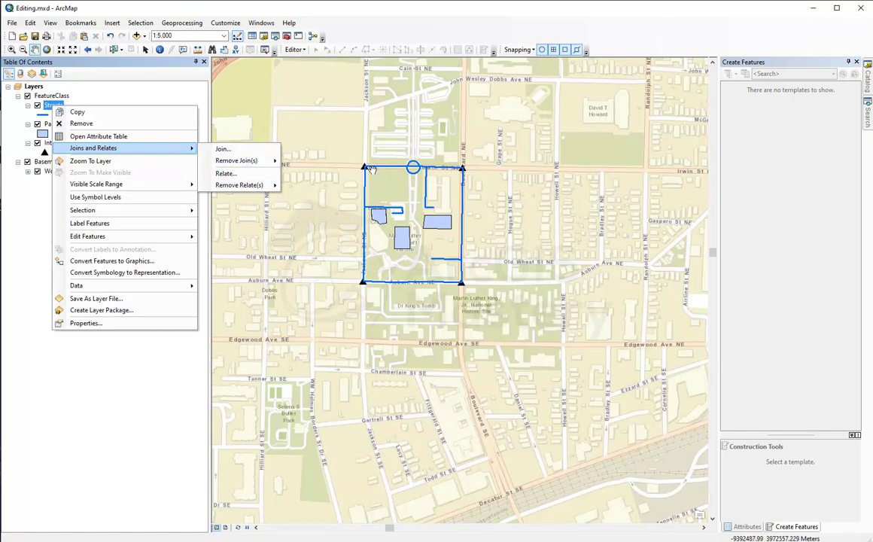
left_click(120, 99)
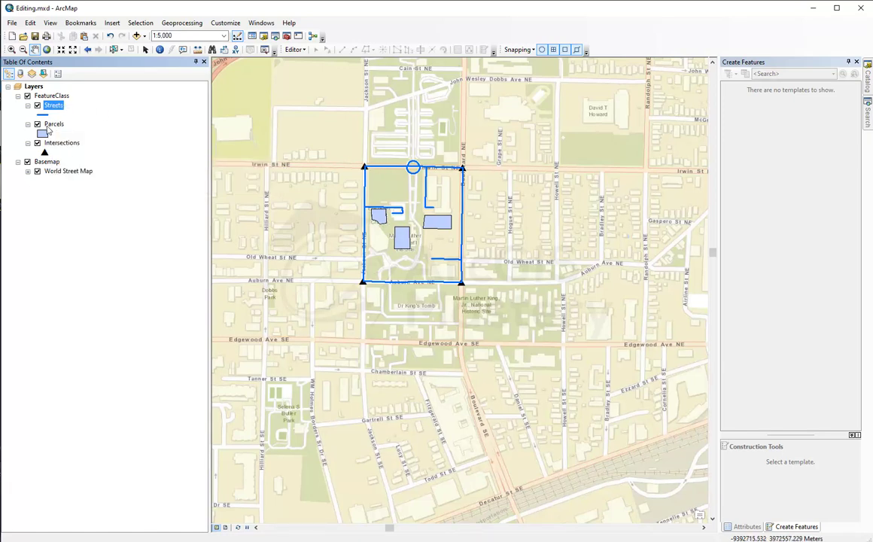
- Spatially join Streets to the Intersections layer, giving each point all attributes of the closest line and keeping the proposed output in Default.gdb
right_click(65, 146)
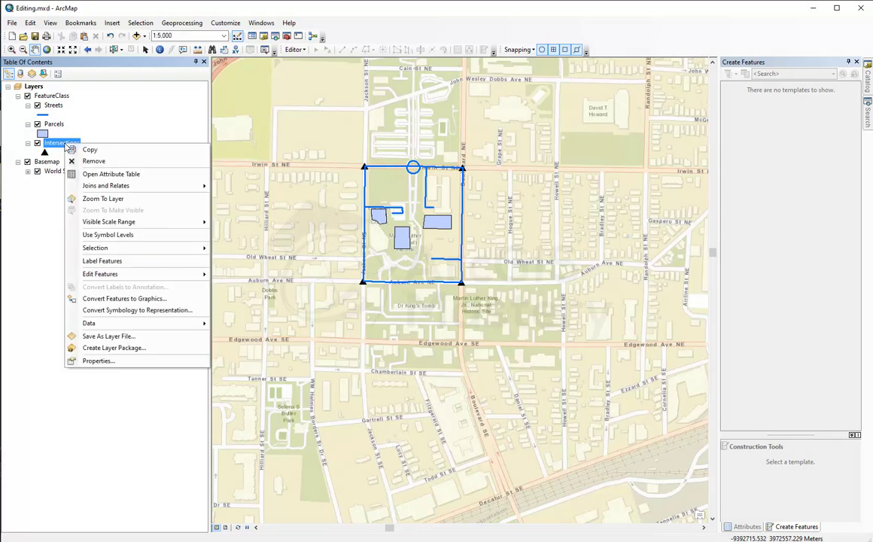
left_click(236, 188)
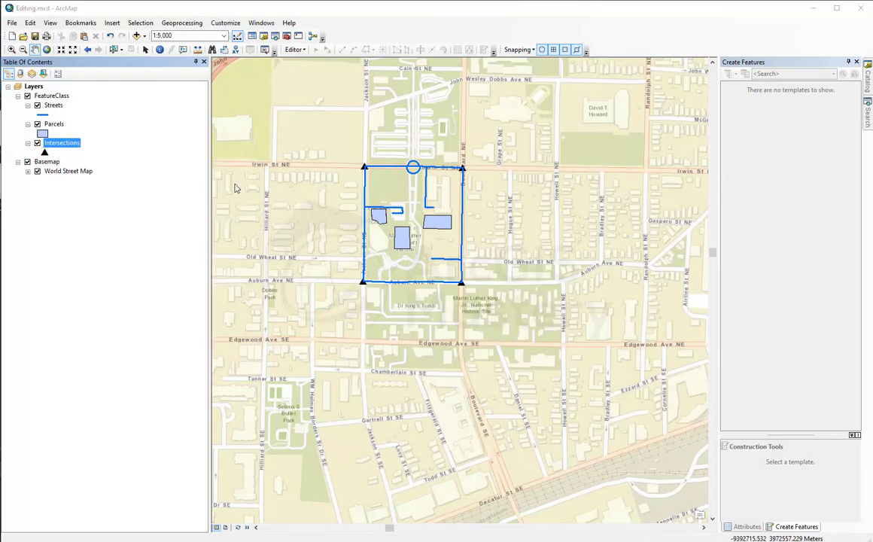
left_click_drag(447, 120, 237, 120)
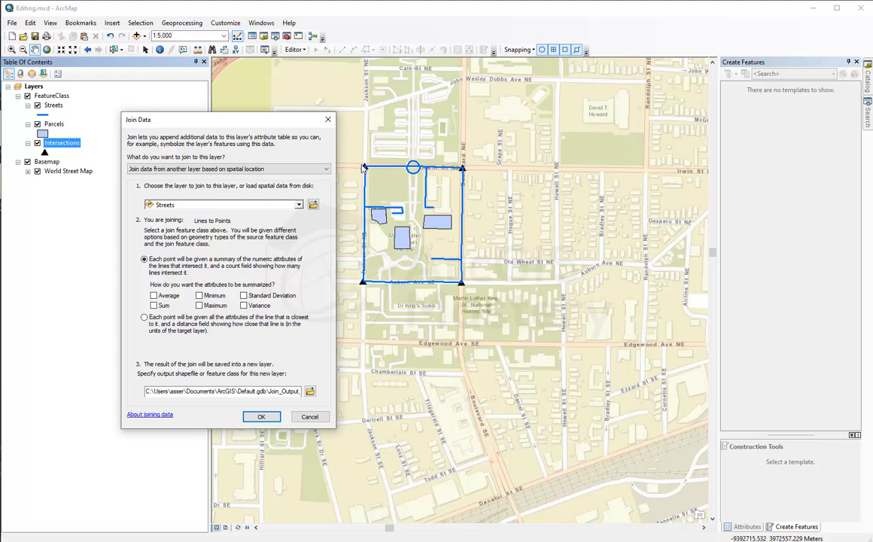
left_click(312, 170)
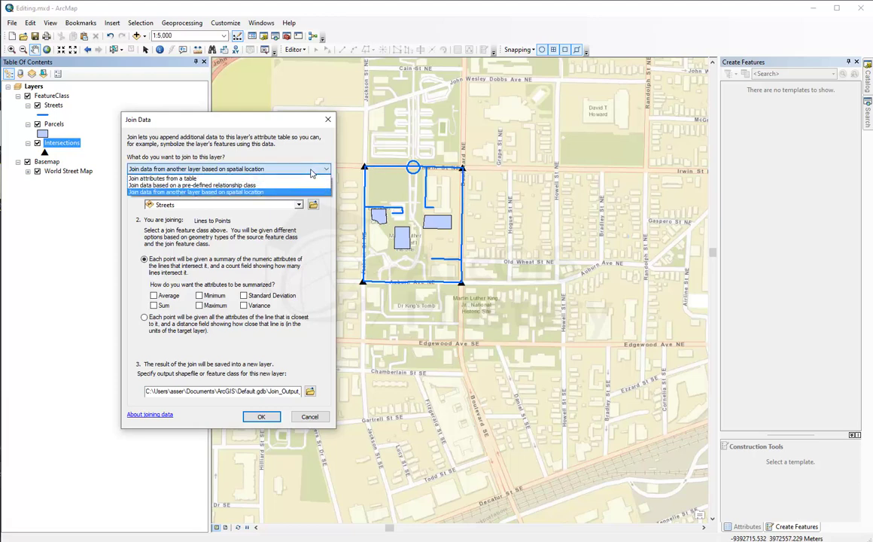
left_click(230, 194)
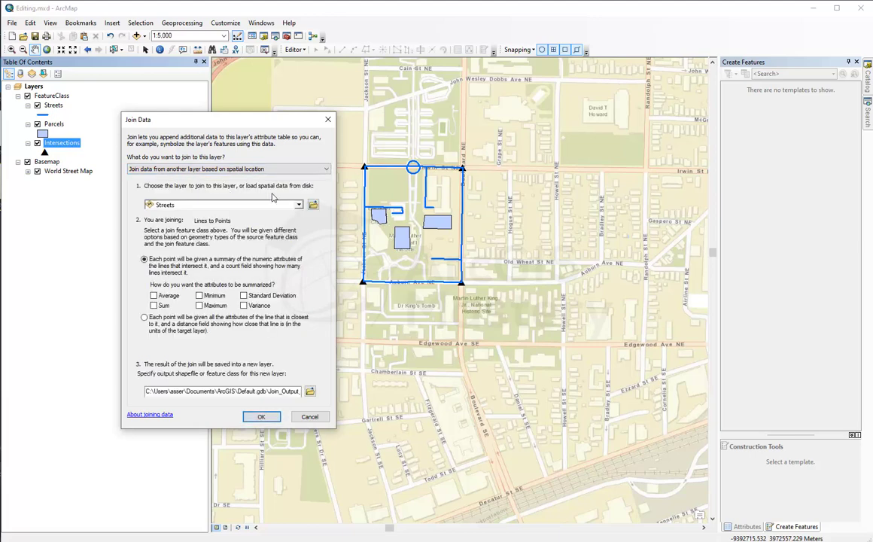
left_click(145, 317)
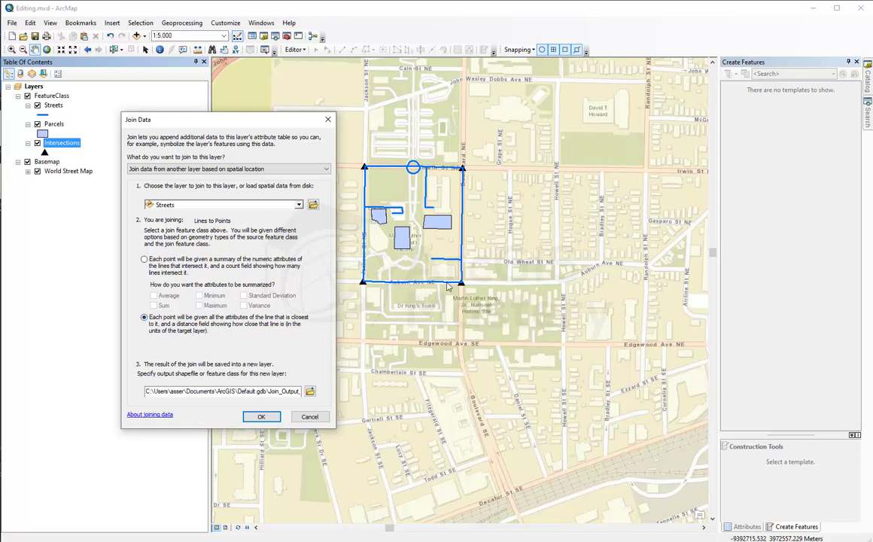
left_click_drag(273, 391, 300, 392)
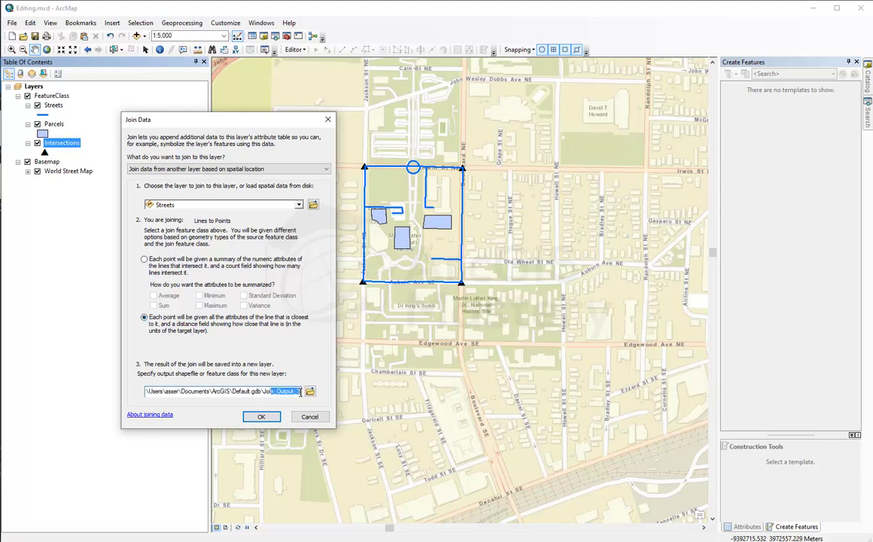
left_click(275, 391)
left_click(261, 419)
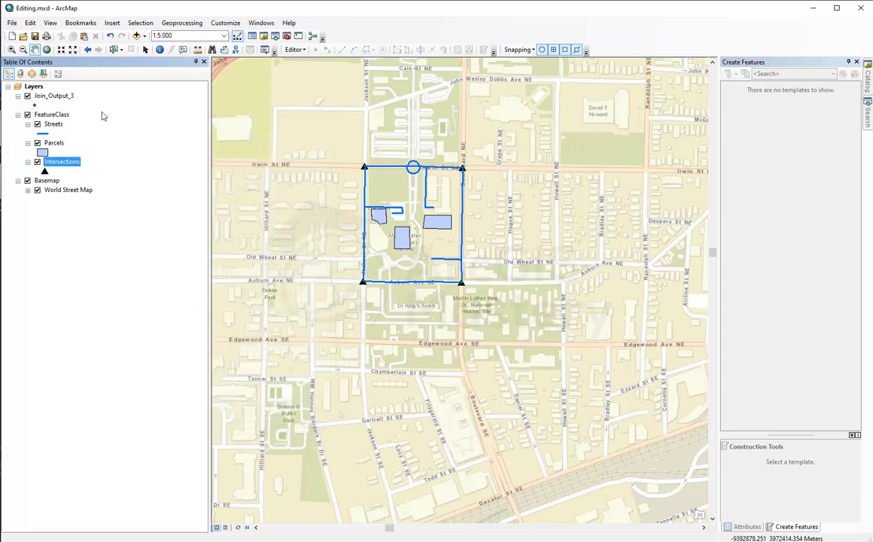
- Examine the join output layer's attribute table, highlighting the appended fields from STREETS_OBJECTID to Distance
left_click(54, 96)
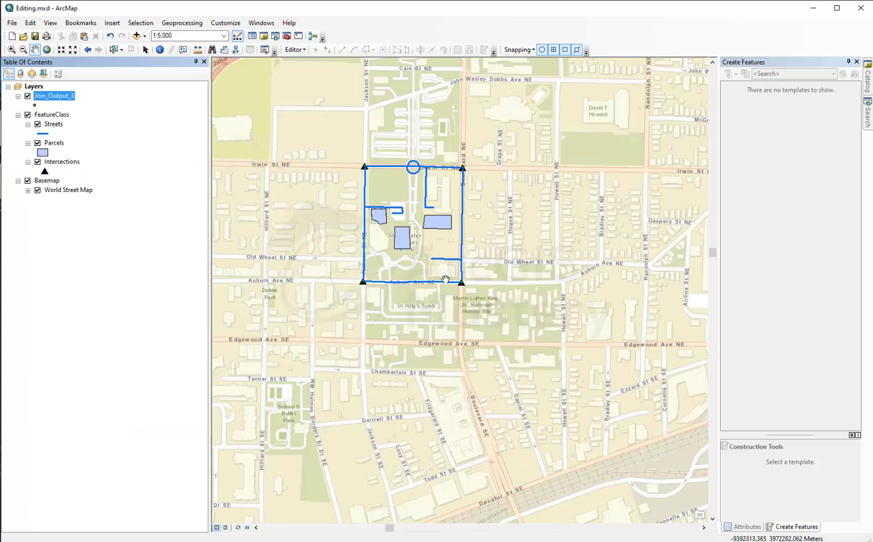
right_click(59, 96)
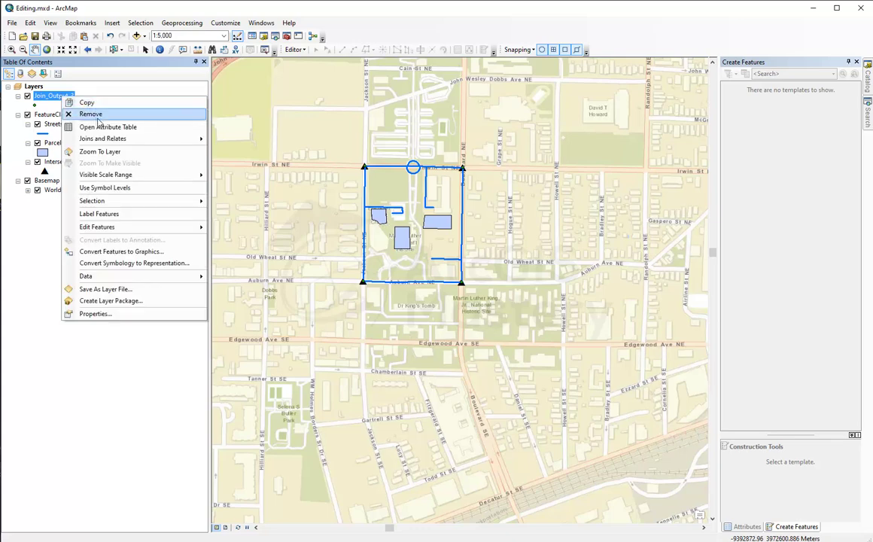
left_click(99, 127)
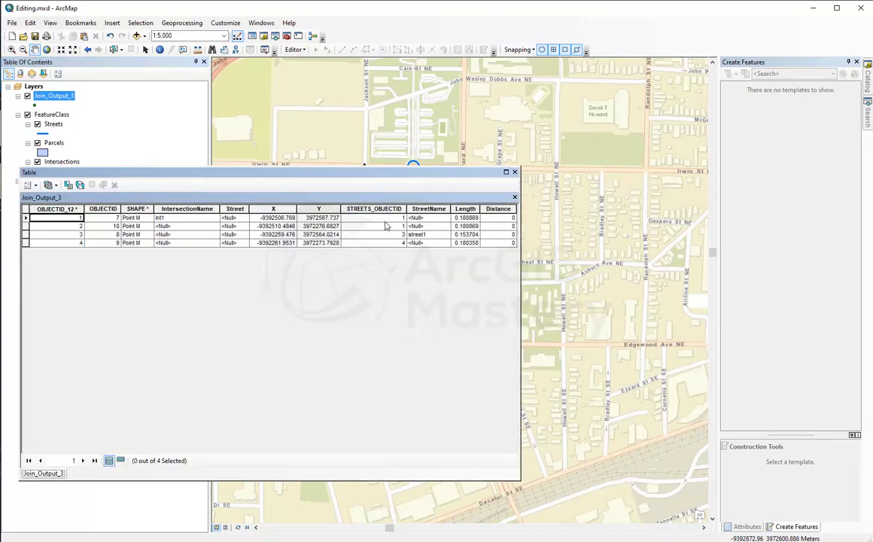
left_click_drag(394, 208, 495, 205)
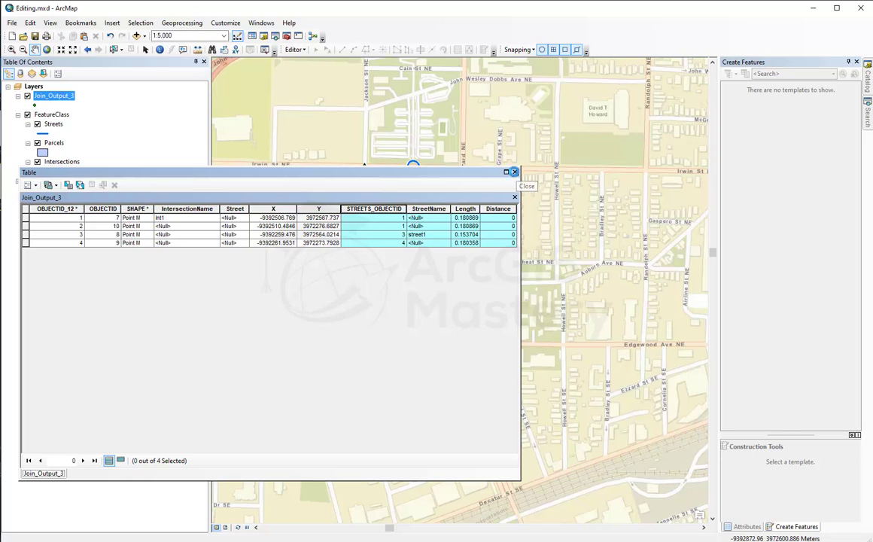
left_click(515, 173)
- Show all records in the Intersections attribute table and compare its original fields with the join output
right_click(63, 162)
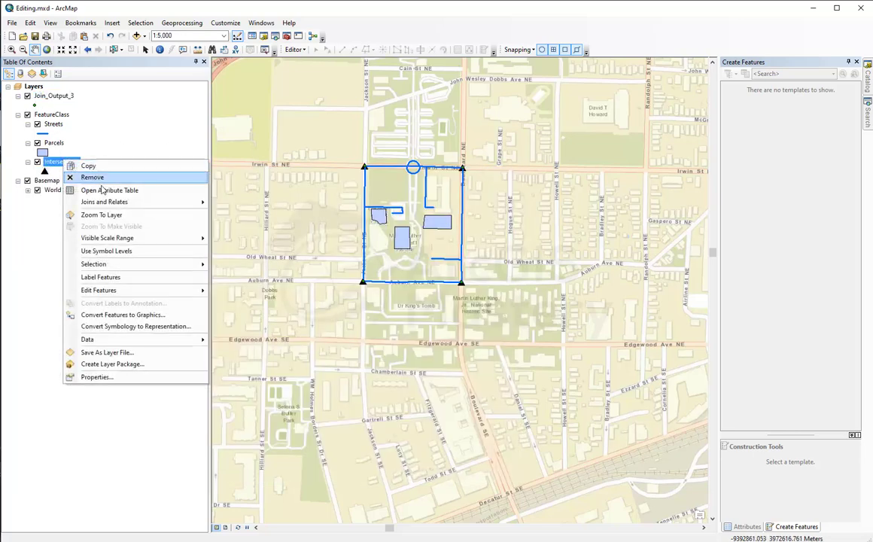
left_click(105, 189)
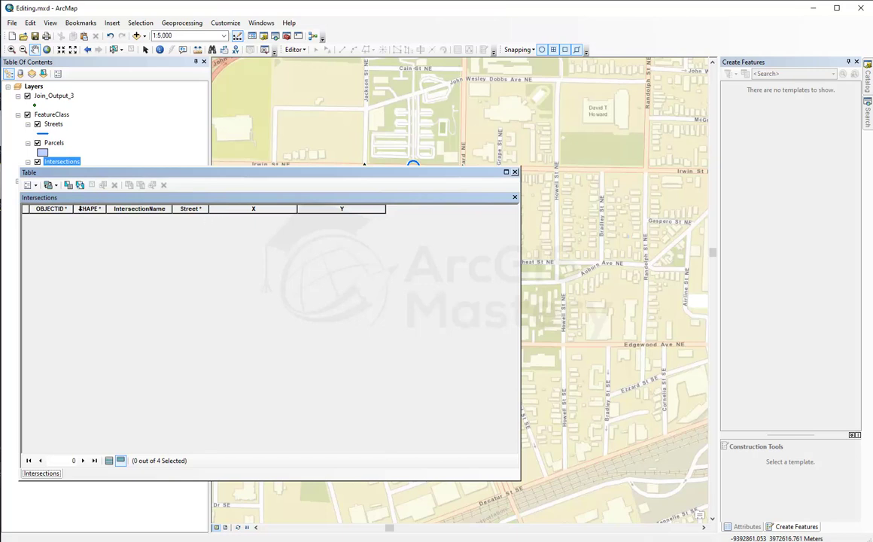
left_click(110, 461)
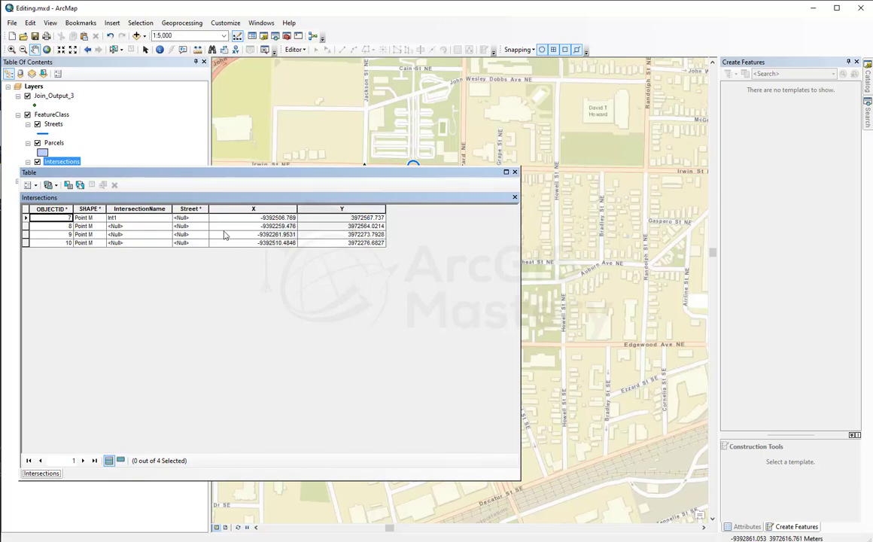
left_click(515, 172)
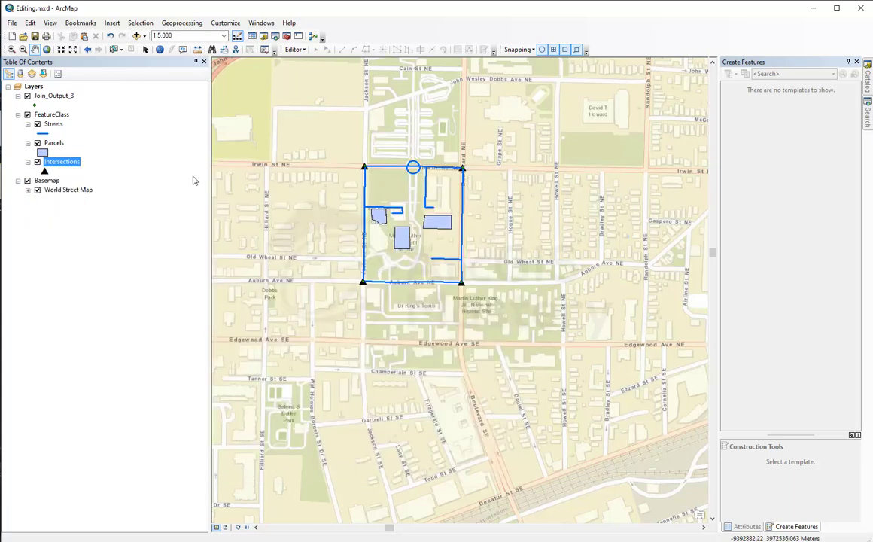
- Reopen the join output layer's attribute table and inspect its intersection name, Y coordinate and street name values
left_click(57, 96)
right_click(59, 97)
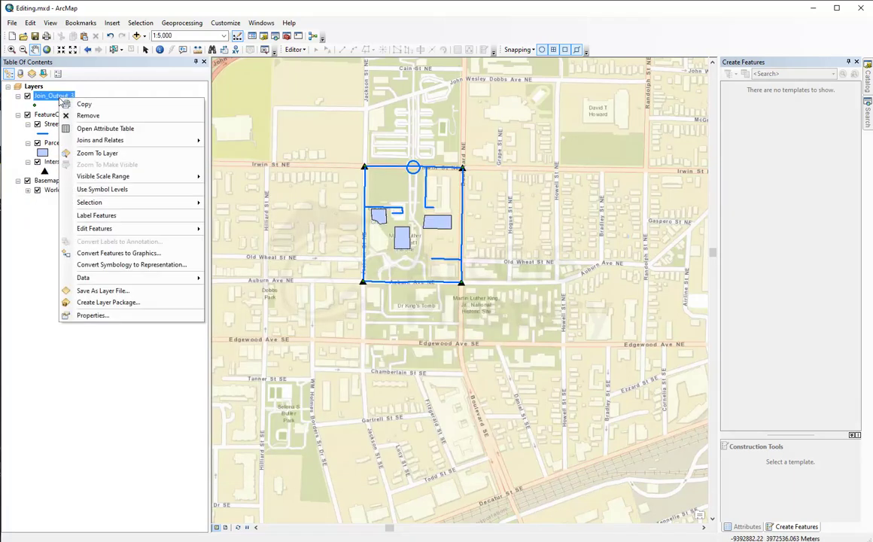
left_click(99, 131)
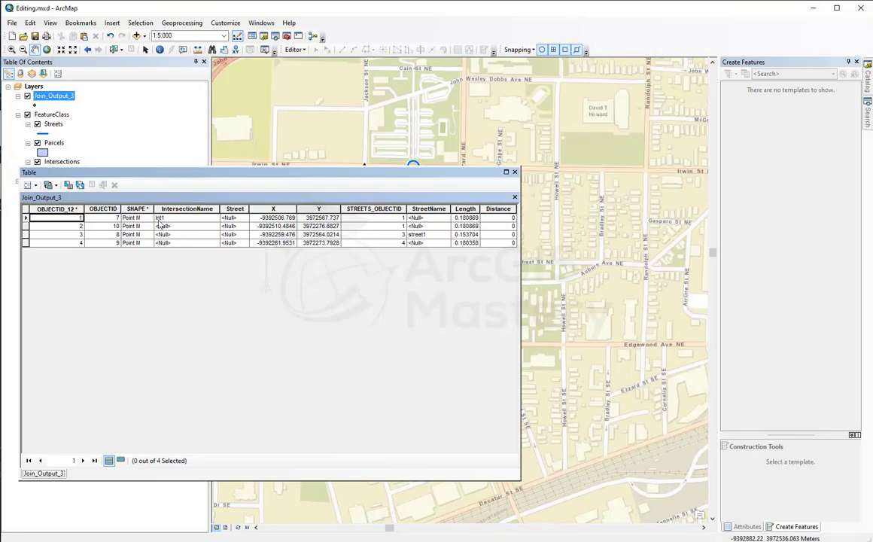
left_click(159, 219)
left_click(321, 217)
left_click(420, 235)
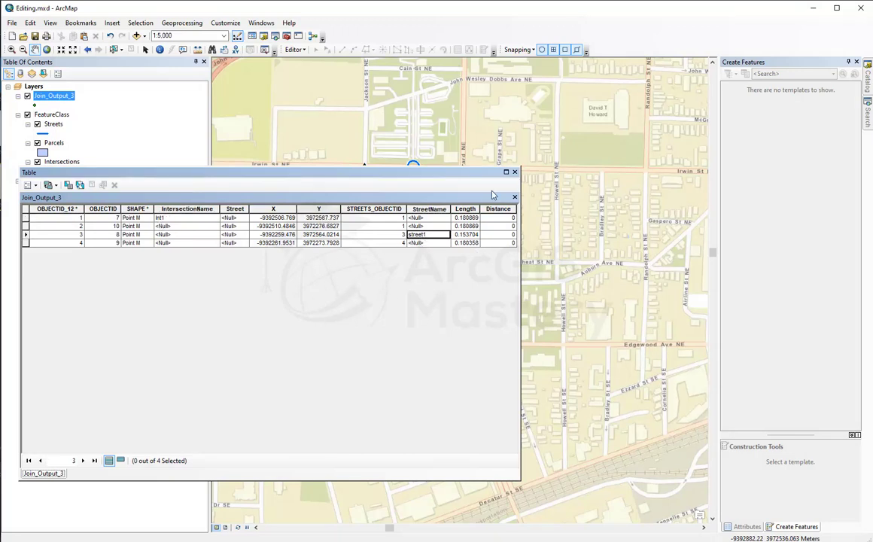
left_click(515, 174)
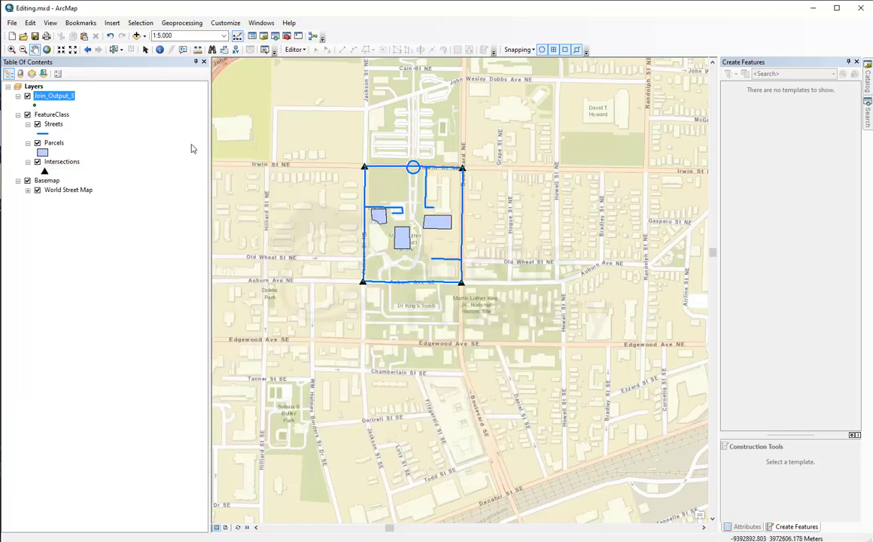
- Remove the Join_Output_3 layer from the map
right_click(52, 96)
left_click(79, 119)
- Select all features of the Streets layer, and clear that selection again
left_click(56, 106)
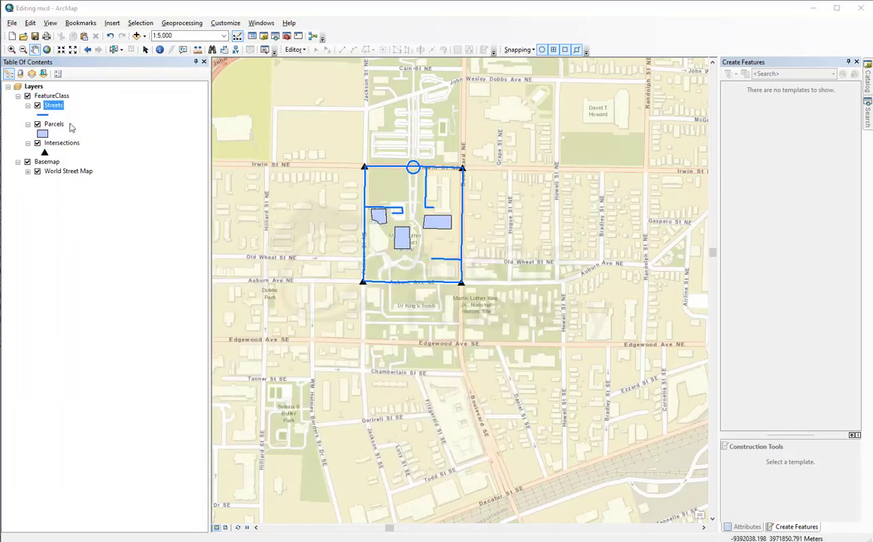
right_click(58, 109)
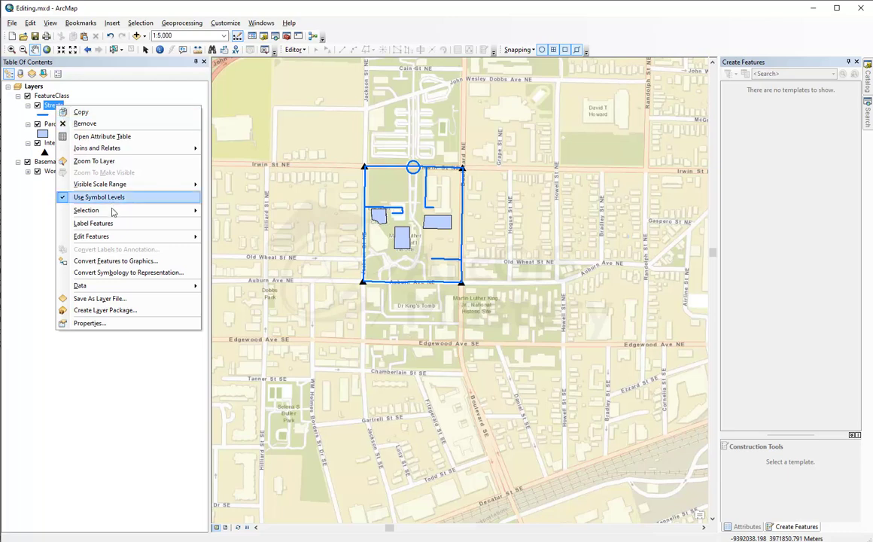
mouse_move(113, 212)
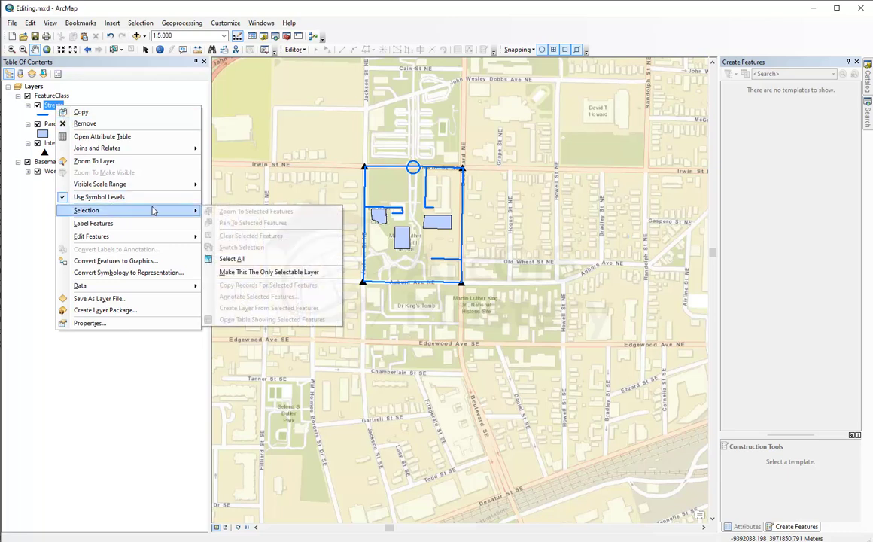
left_click(232, 259)
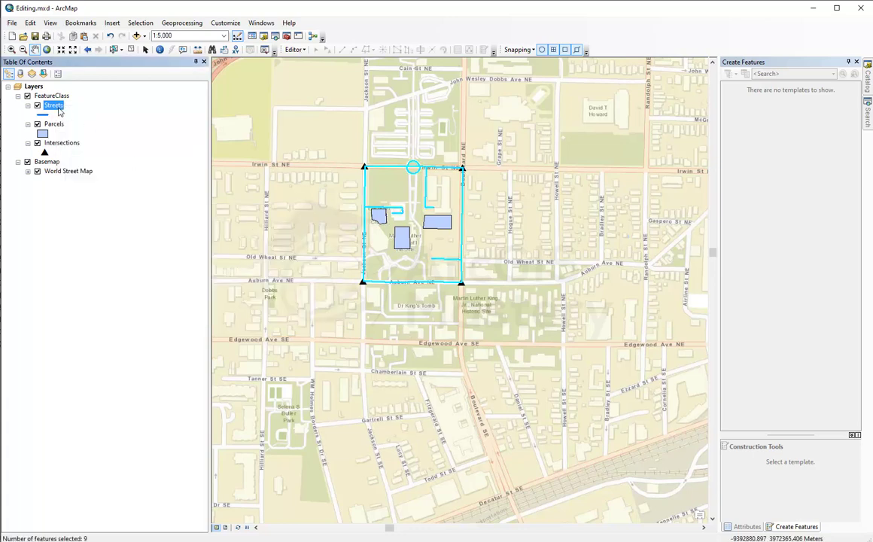
right_click(60, 110)
mouse_move(140, 213)
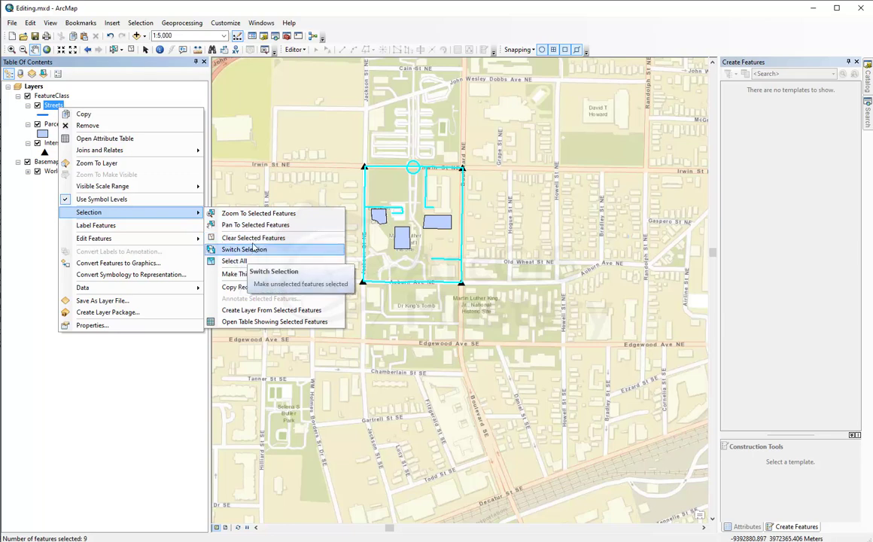
left_click(253, 237)
right_click(56, 111)
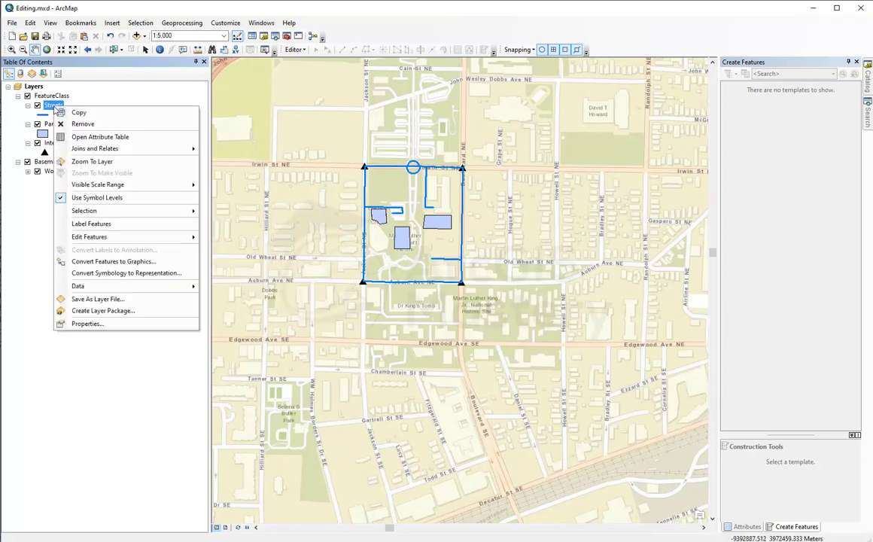
mouse_move(144, 217)
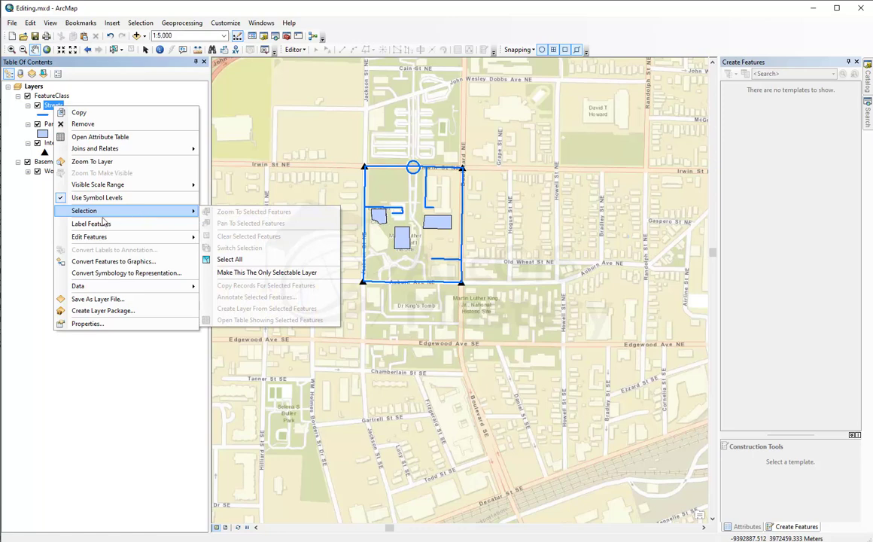
left_click(41, 225)
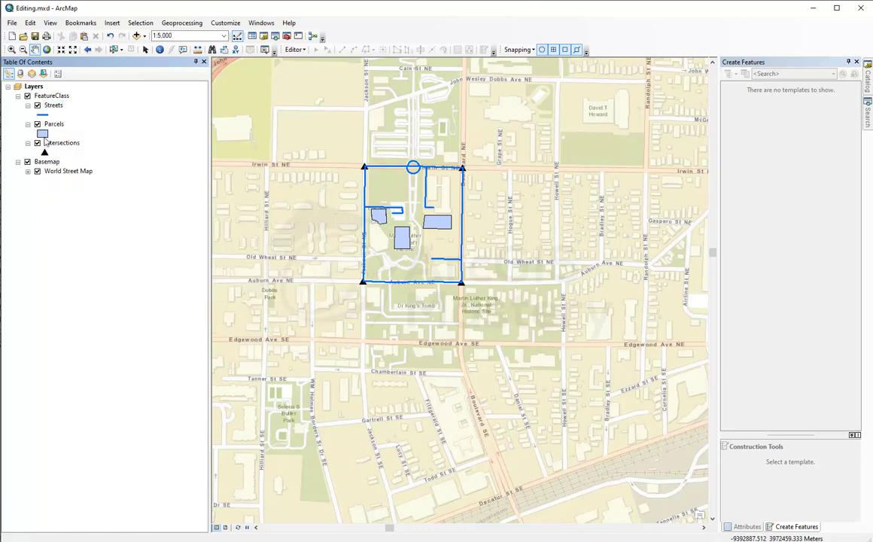
- Turn on feature labels for the Streets layer
right_click(54, 105)
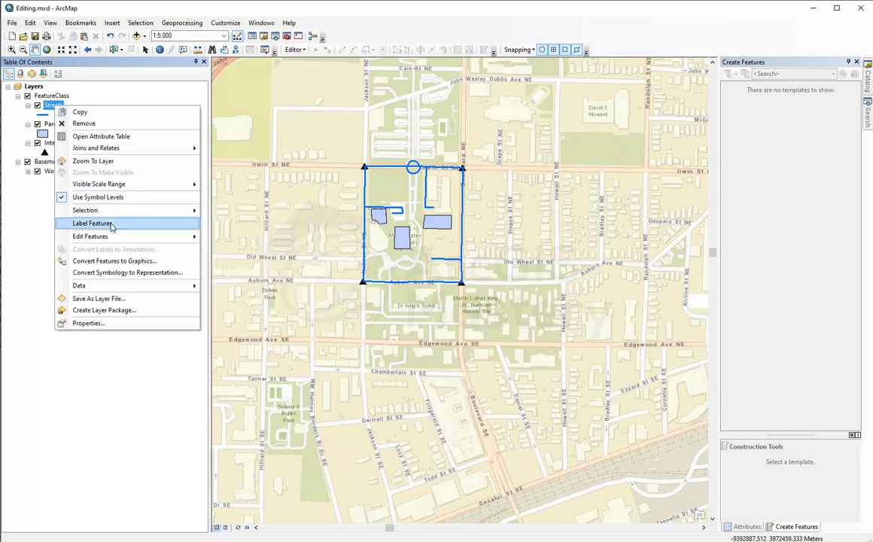
left_click(92, 224)
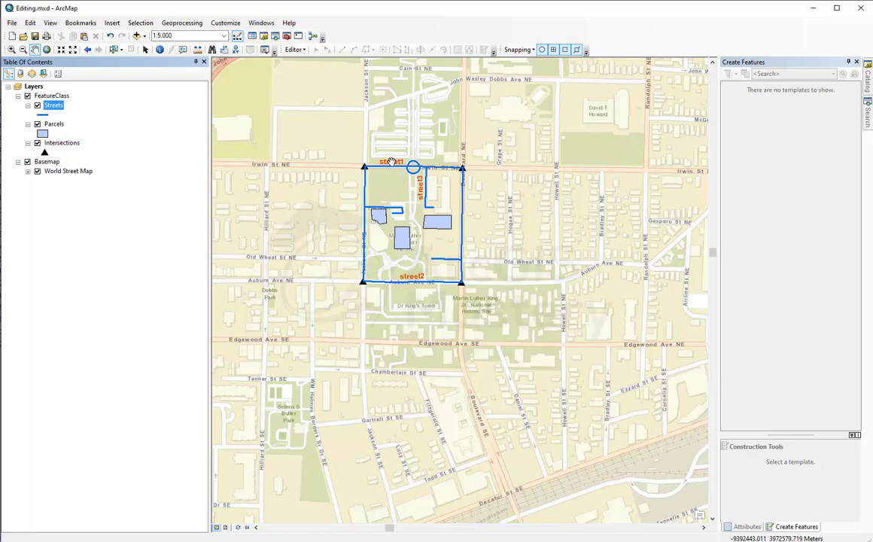
- Review the Export Data options for the Streets layer, including the choice of which features to export, without exporting
right_click(54, 107)
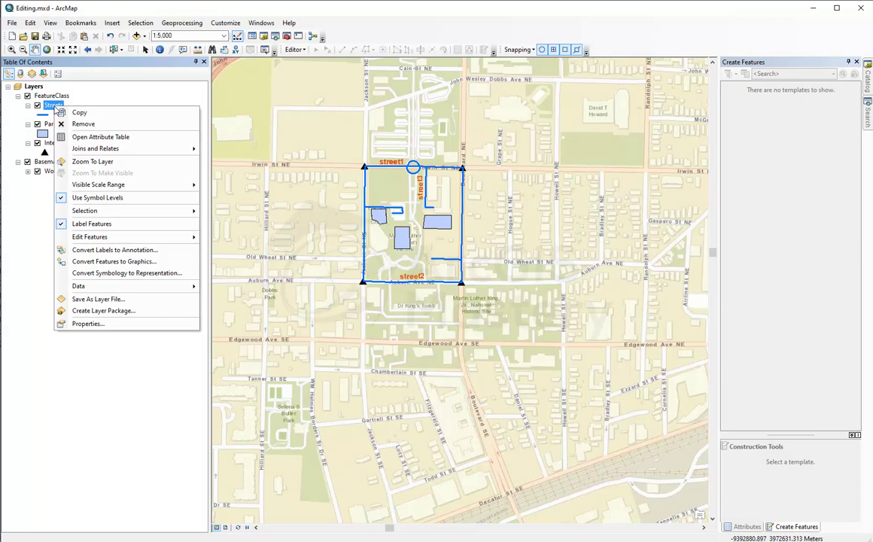
mouse_move(121, 239)
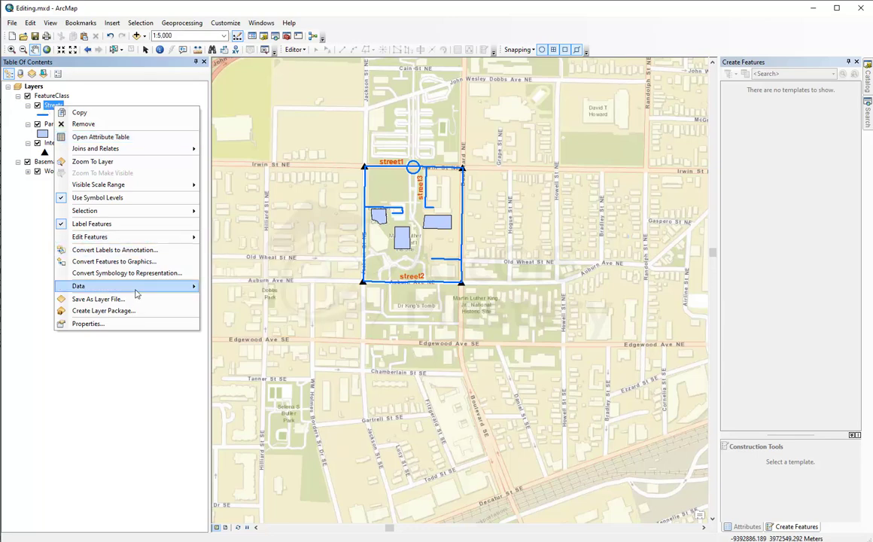
mouse_move(137, 292)
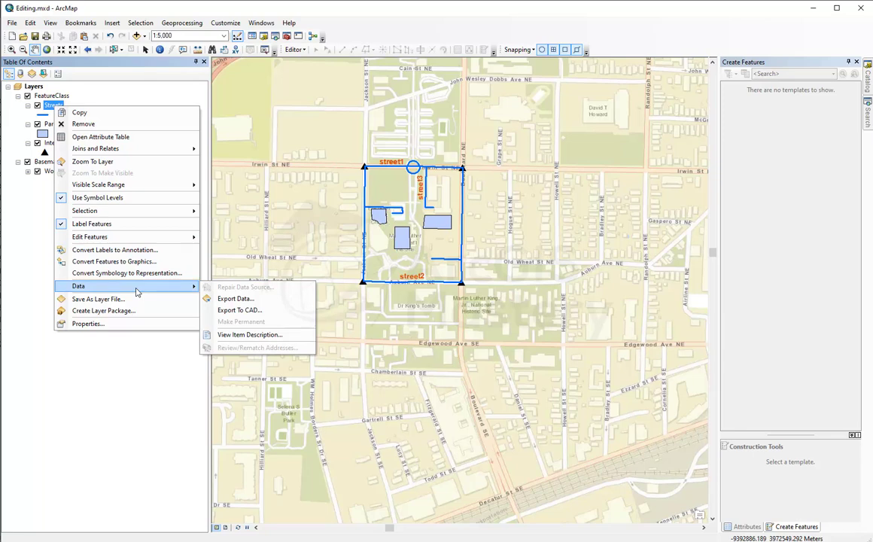
left_click(235, 298)
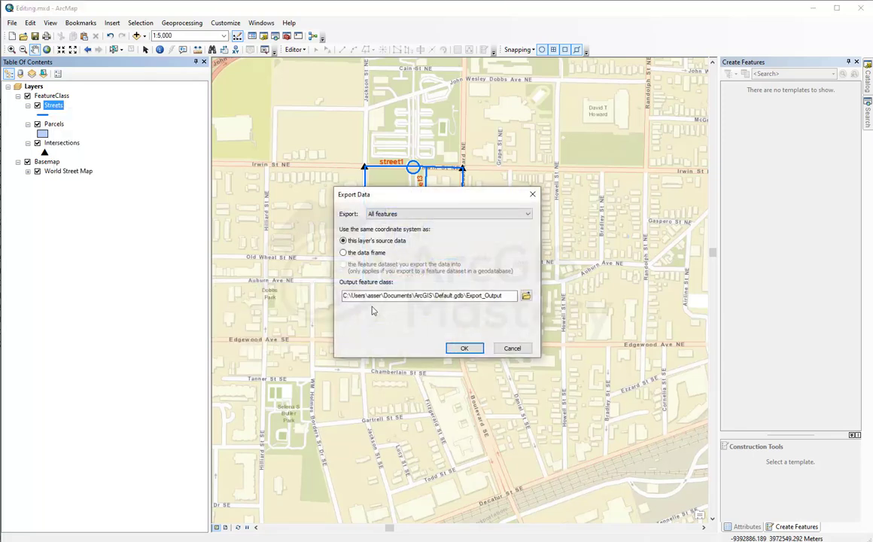
left_click(460, 214)
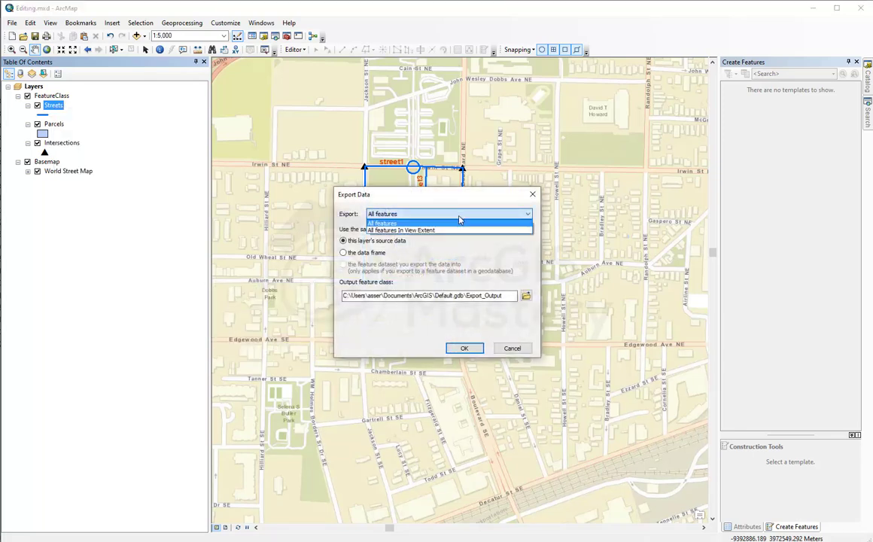
left_click(479, 267)
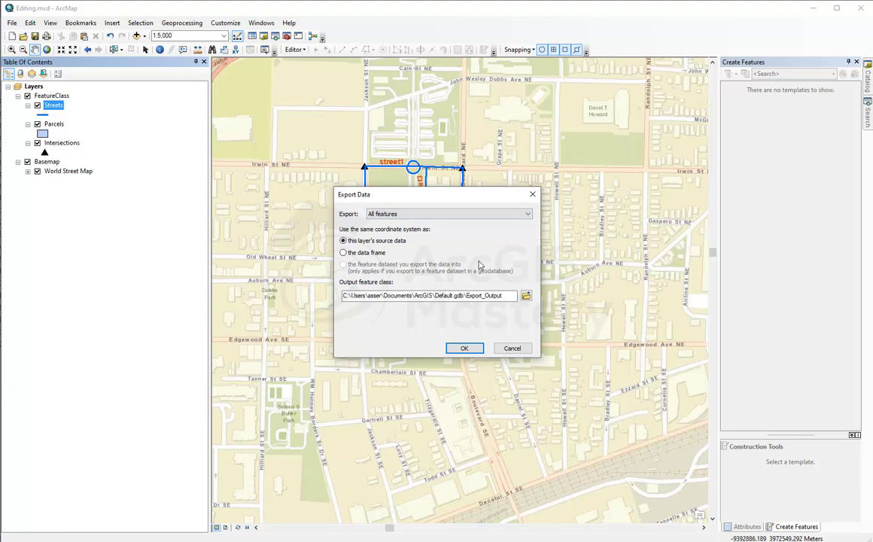
left_click(512, 348)
- Open the Streets layer's properties and look through the source, selection, display, symbology, fields and definition query settings
right_click(52, 105)
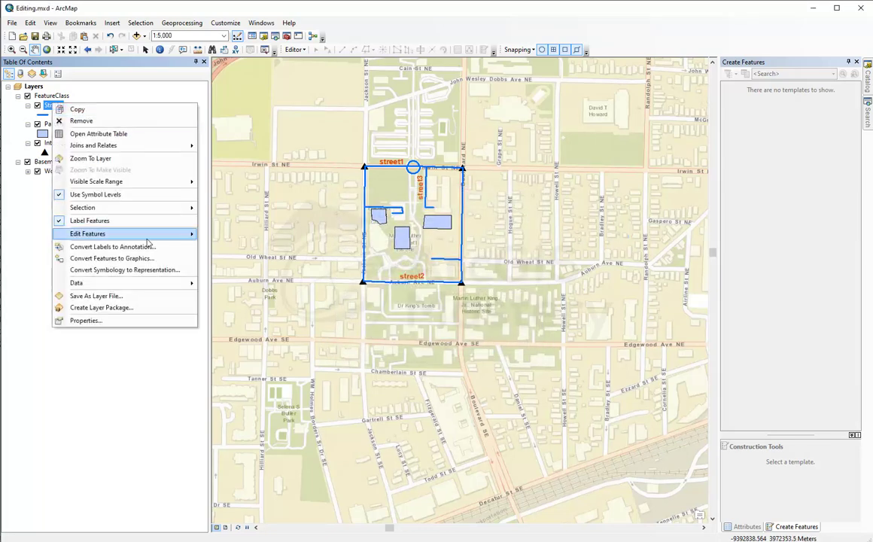
left_click(115, 322)
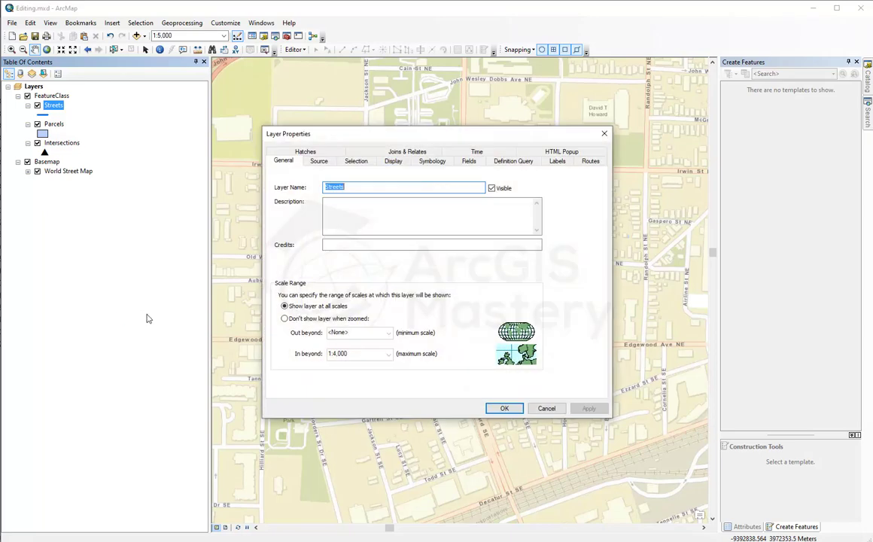
left_click(320, 162)
left_click(356, 161)
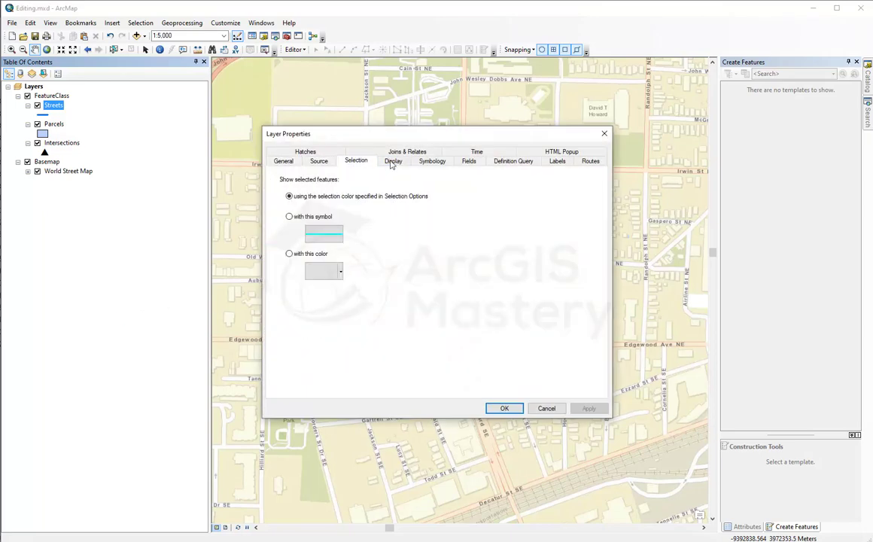
left_click(392, 161)
left_click(432, 161)
left_click(468, 161)
left_click(515, 162)
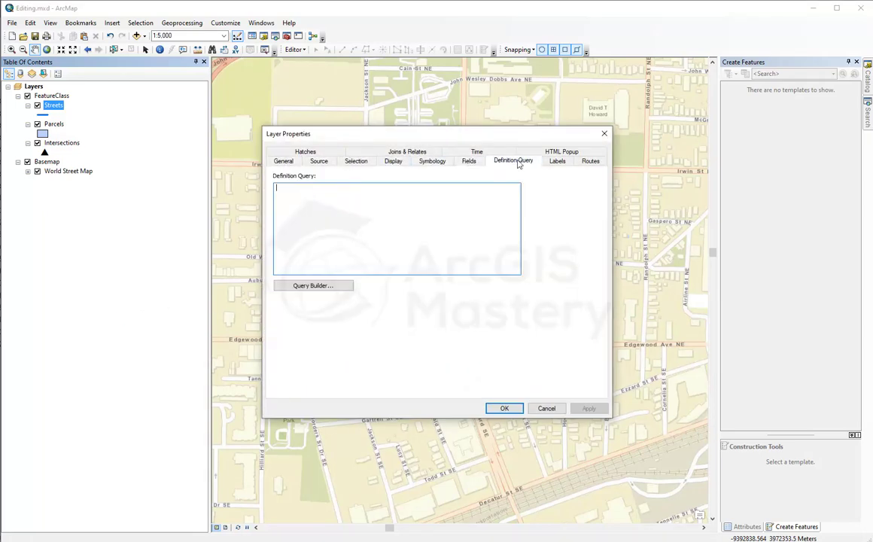
- Format the Streets layer's label text as black, italic and not bold, and apply it to the map
left_click(555, 162)
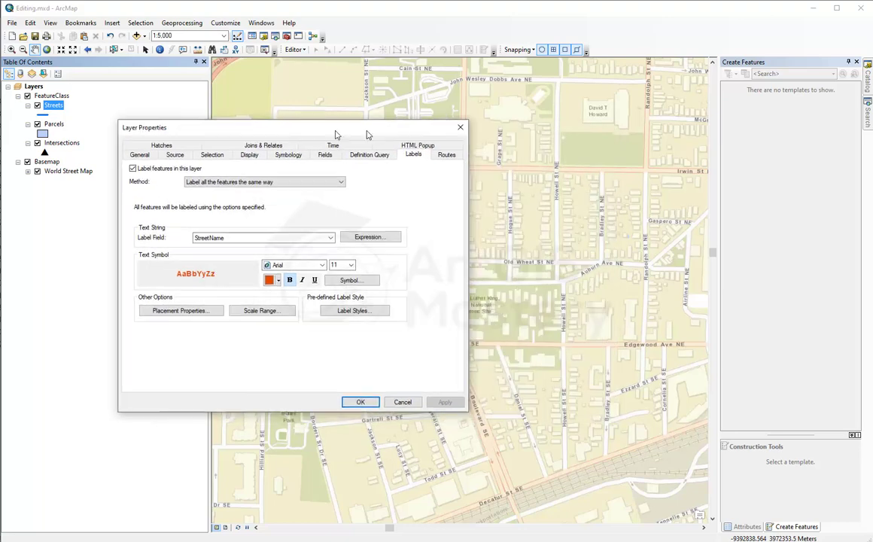
left_click_drag(473, 130, 206, 121)
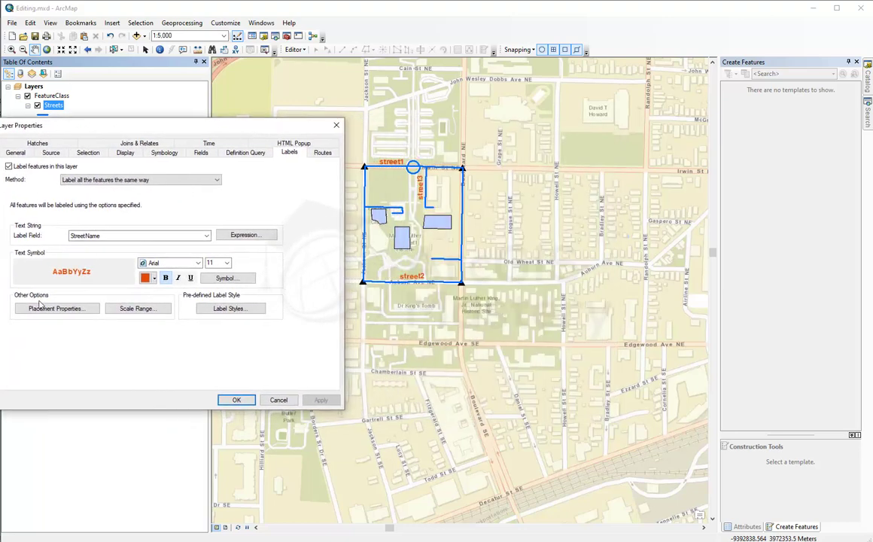
left_click(166, 278)
left_click(146, 277)
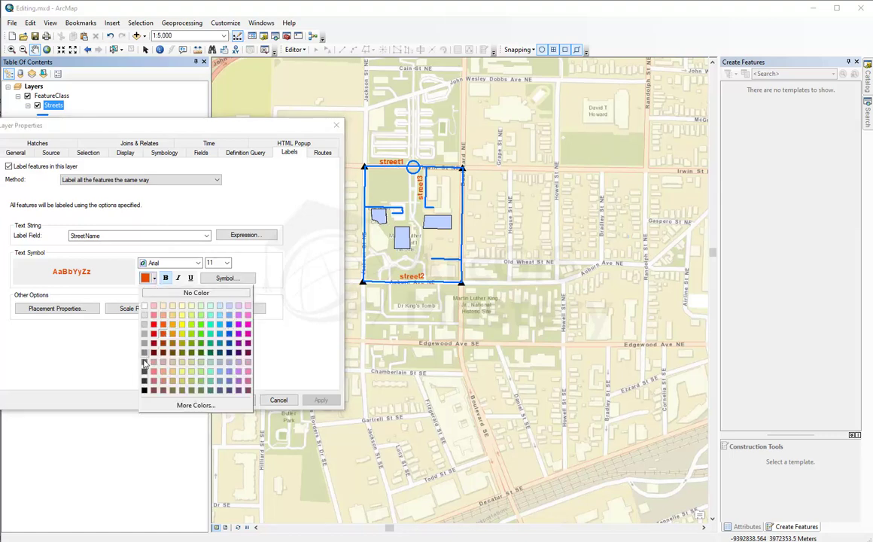
left_click(143, 390)
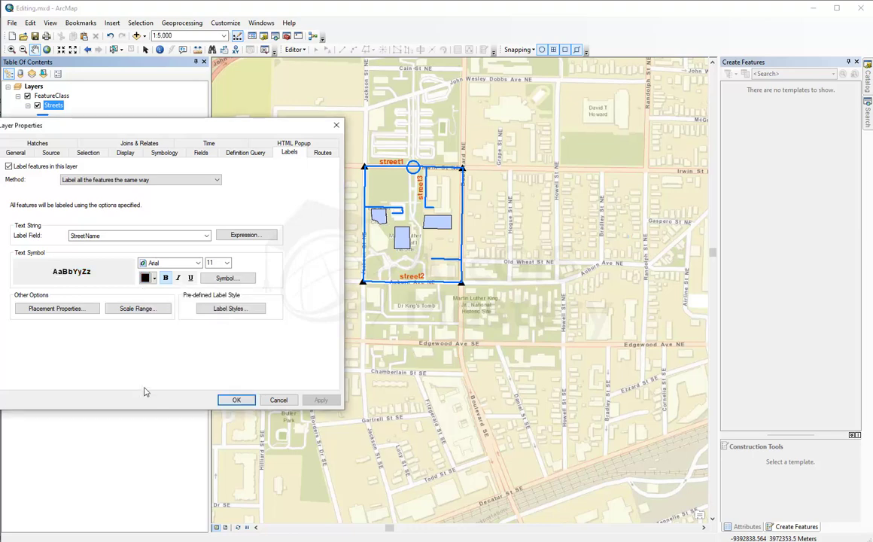
left_click(166, 278)
left_click(179, 279)
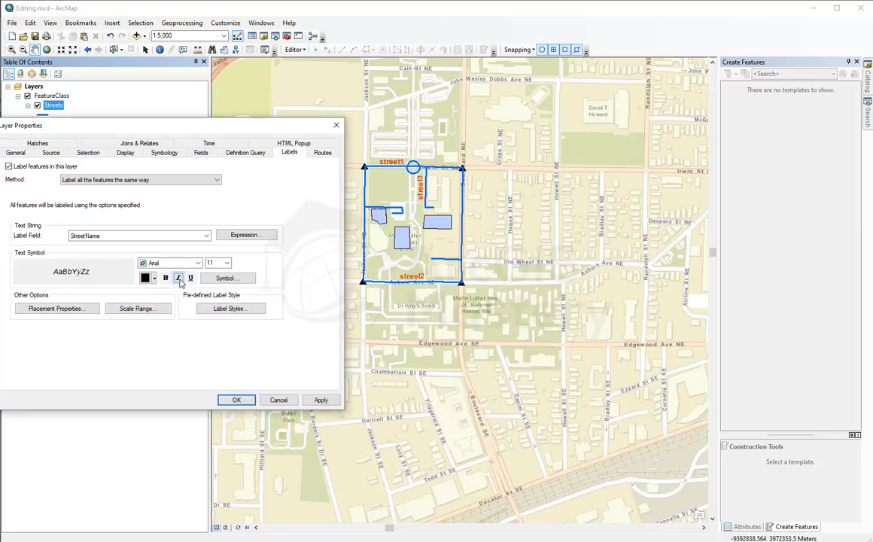
left_click(305, 399)
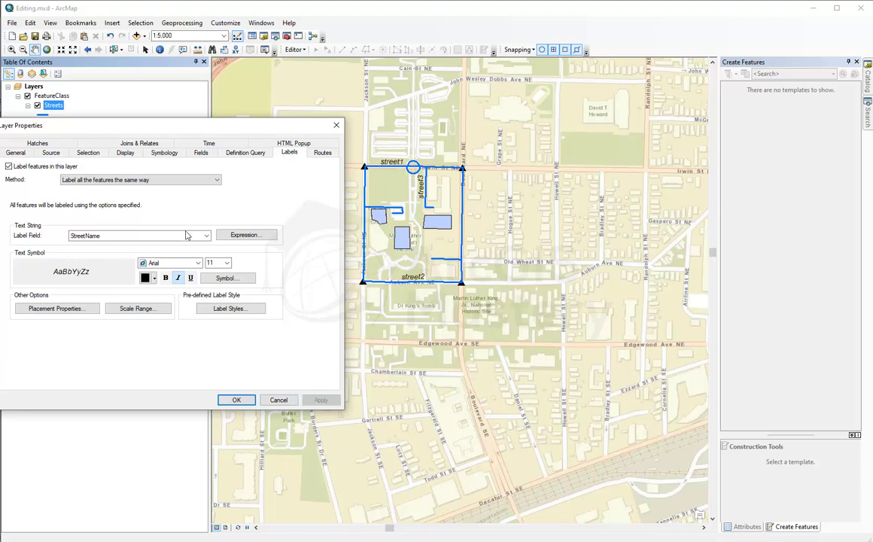
- Check the label symbol options without changing them, and turn off labelling for the Streets layer
left_click(228, 279)
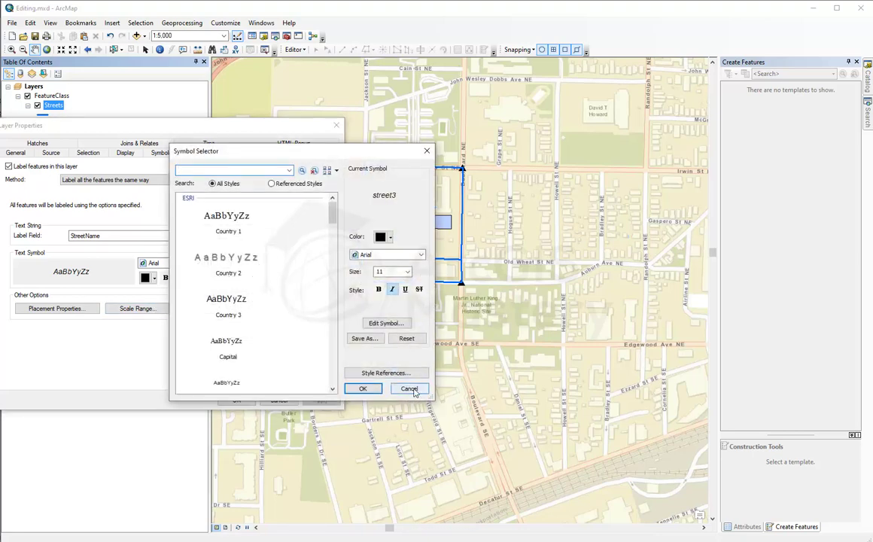
left_click(410, 389)
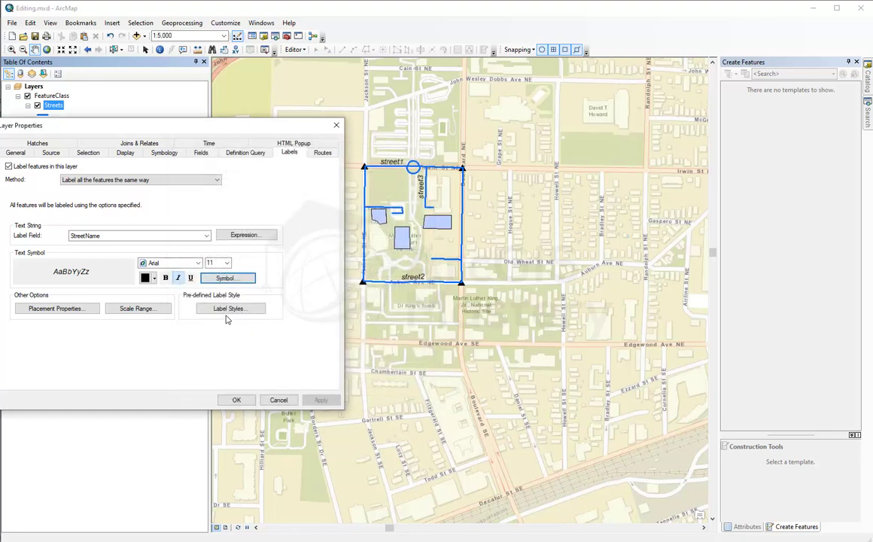
left_click(8, 166)
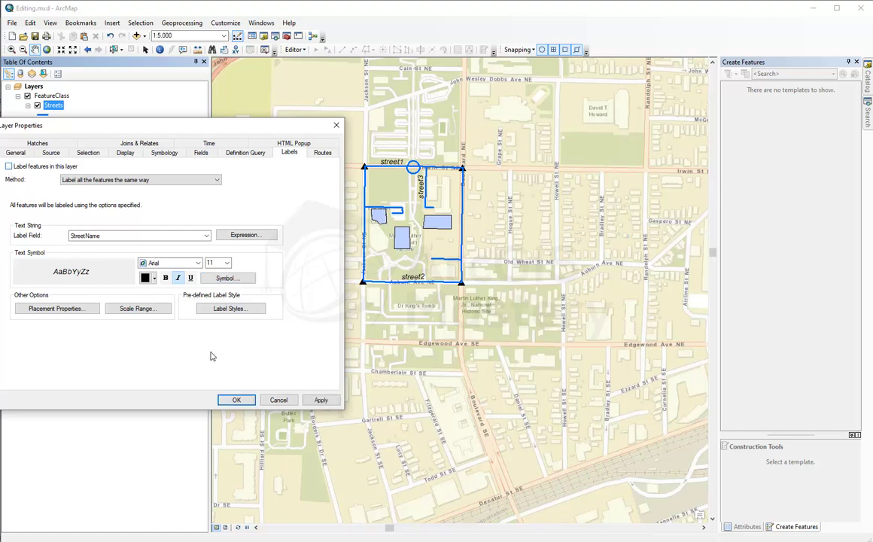
left_click(321, 400)
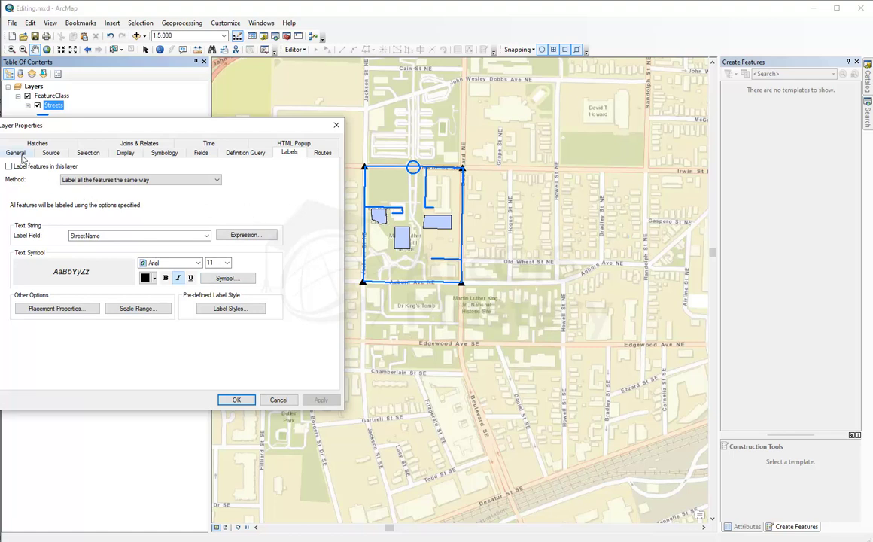
- Switch the Streets layer's scale range to not showing when zoomed, with the maximum scale set to <None>, and apply it
left_click_drag(54, 123, 63, 124)
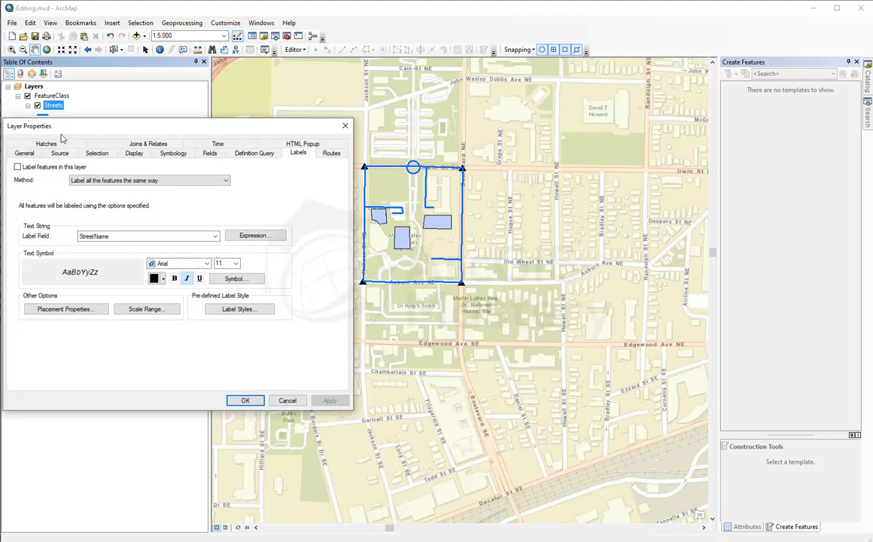
left_click(25, 154)
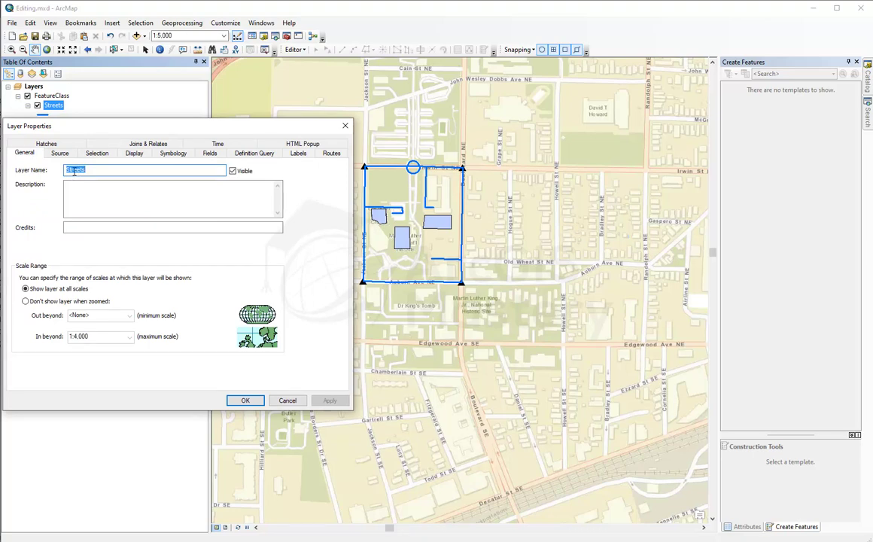
left_click_drag(113, 126, 120, 195)
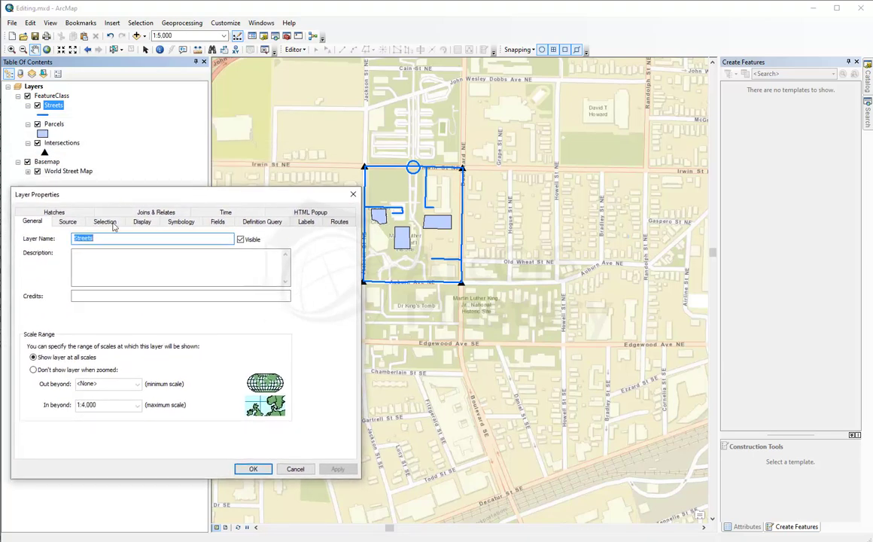
left_click(87, 261)
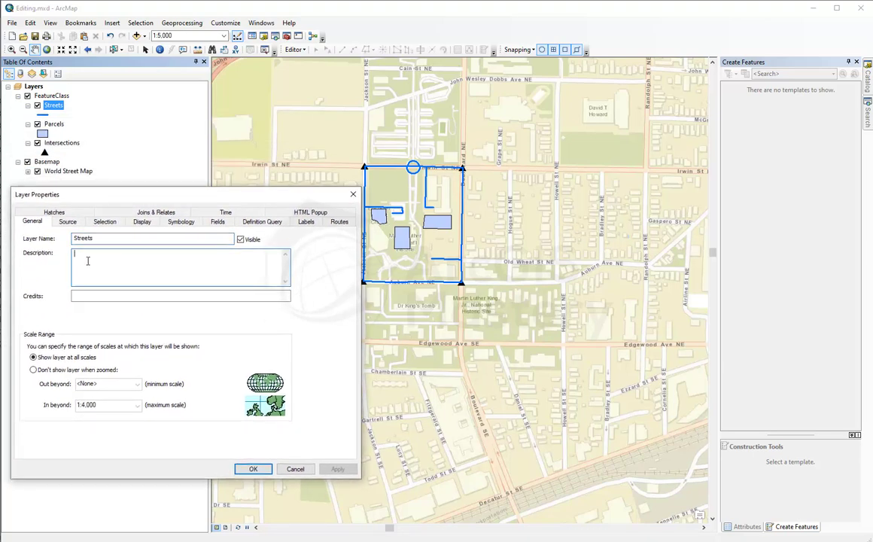
left_click(81, 371)
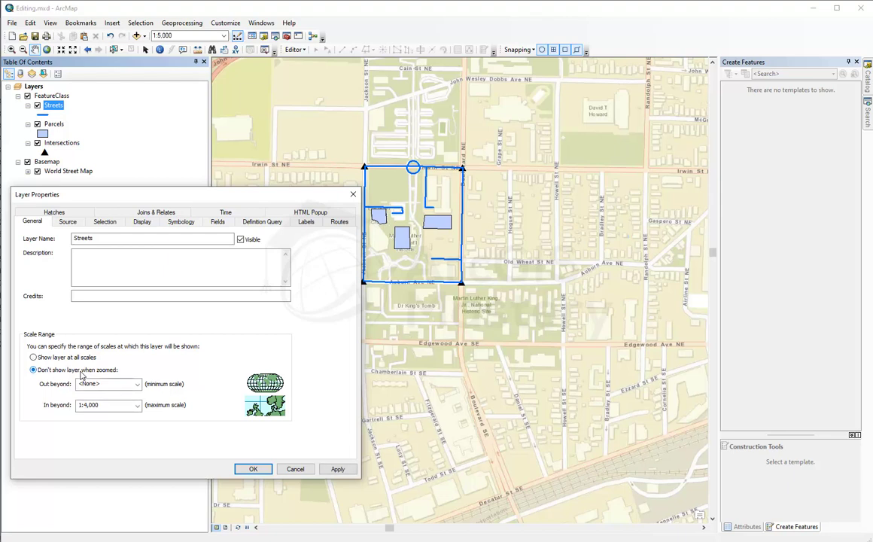
left_click(137, 407)
left_click(106, 418)
left_click(337, 469)
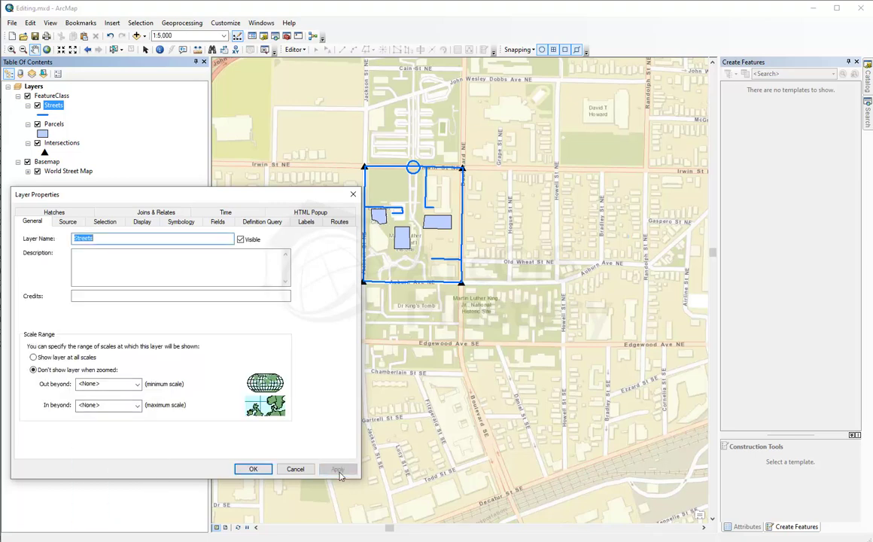
- Examine the Streets layer's database path, projected coordinate system and the option for choosing another data source
left_click(67, 223)
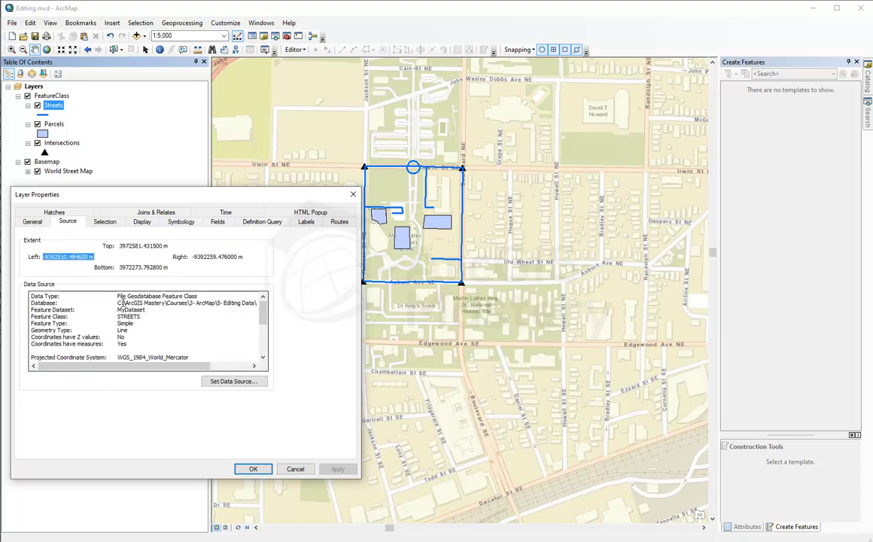
left_click_drag(118, 303, 263, 305)
left_click(233, 307)
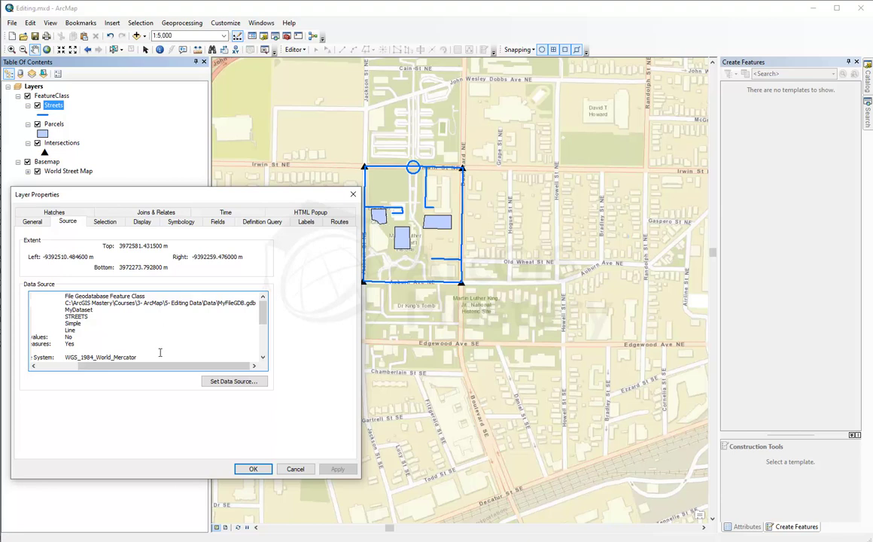
left_click_drag(136, 366, 190, 357)
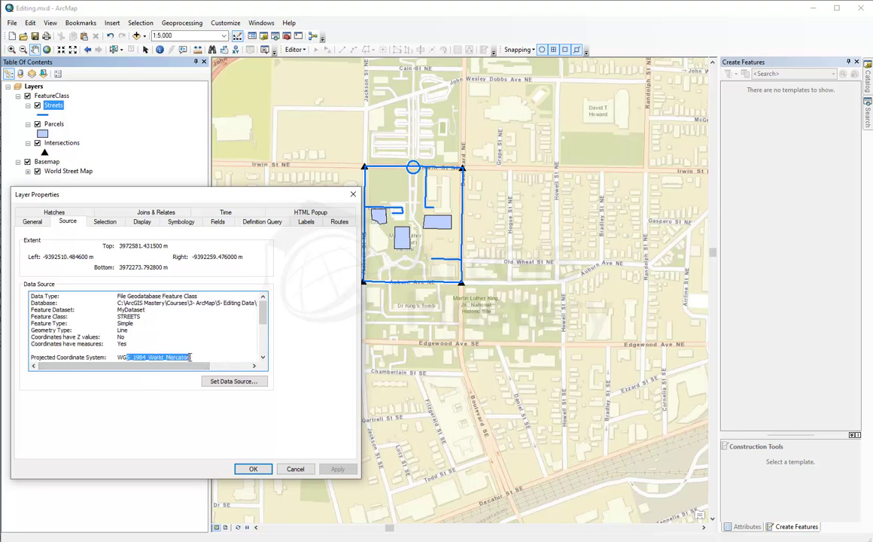
left_click(188, 342)
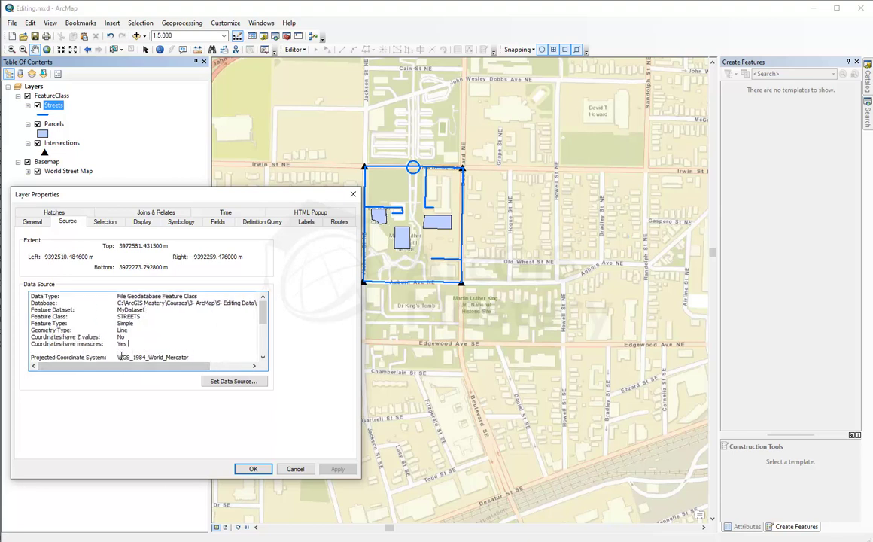
left_click_drag(122, 355, 188, 357)
left_click(157, 339)
left_click(235, 382)
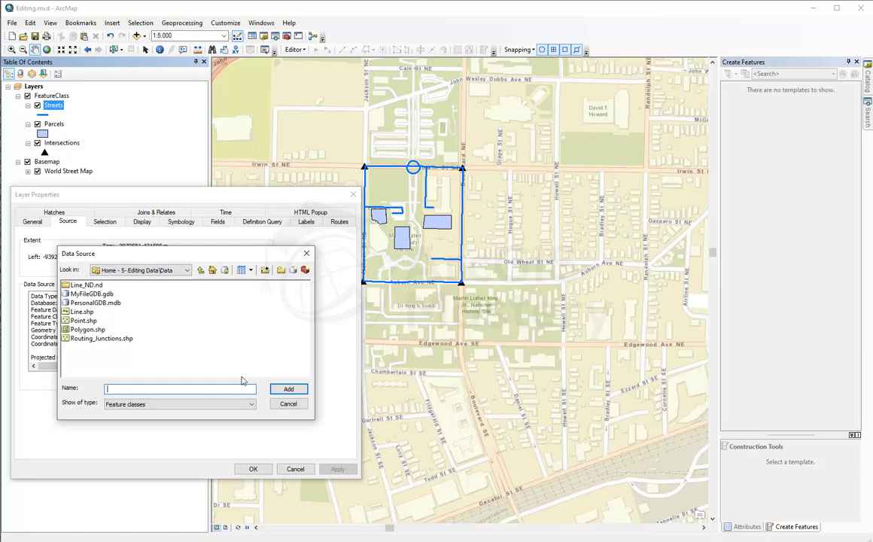
left_click(288, 405)
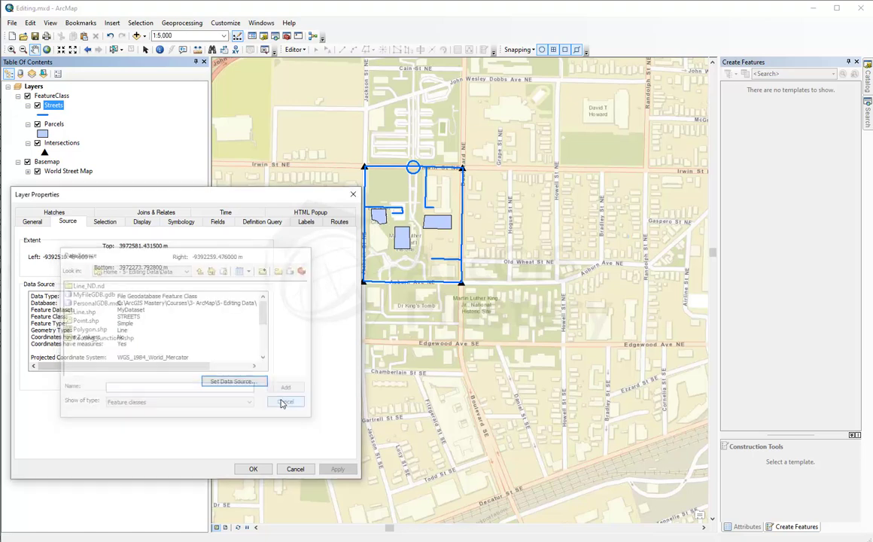
- Review the symbol and colour options for displaying selected features of the Streets layer
left_click(105, 221)
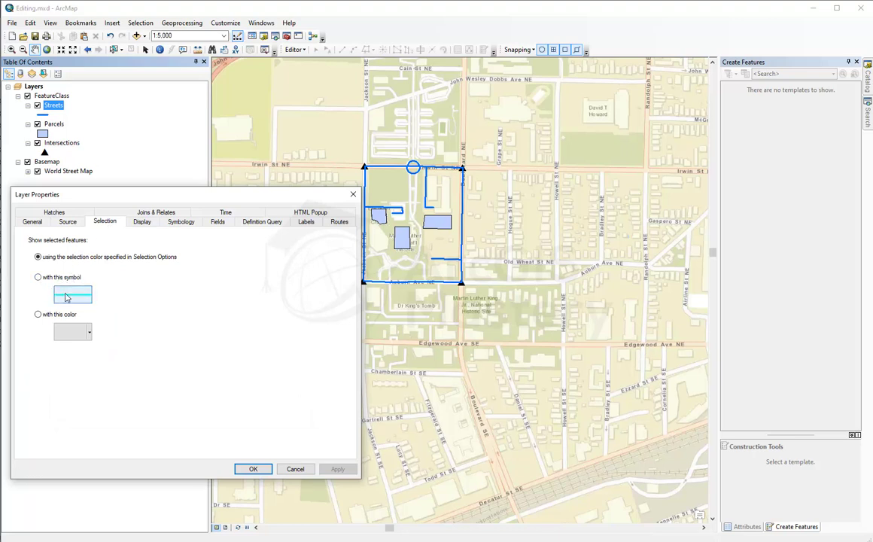
left_click(90, 334)
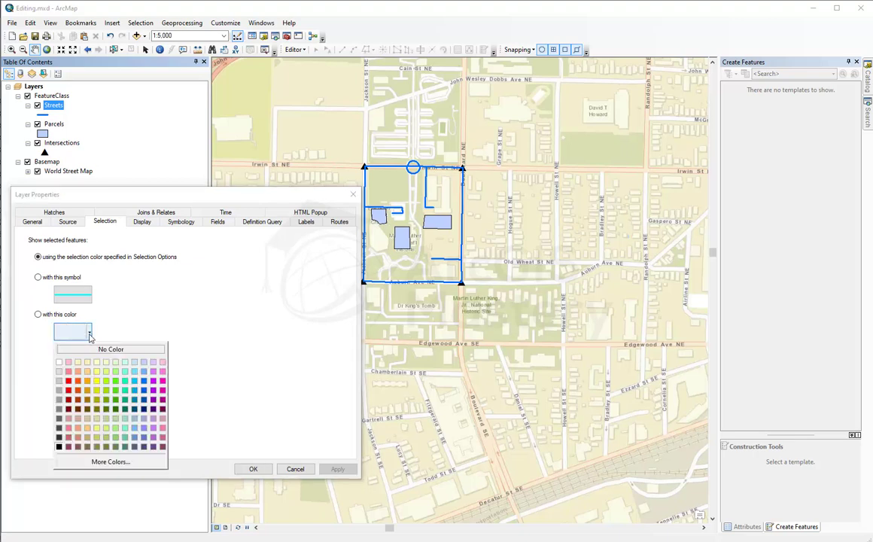
left_click(149, 234)
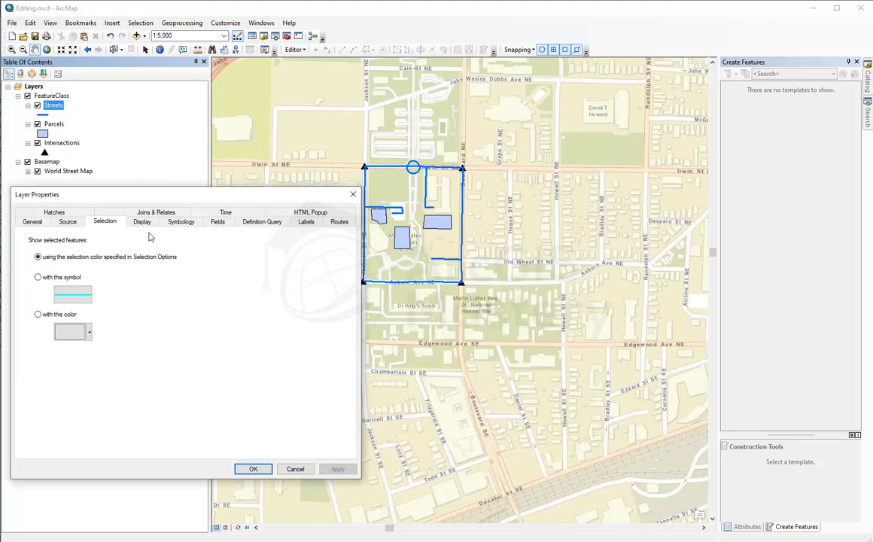
- Review the display settings of the Streets layer, including its display expression field, and its single-symbol drawing options
left_click(149, 228)
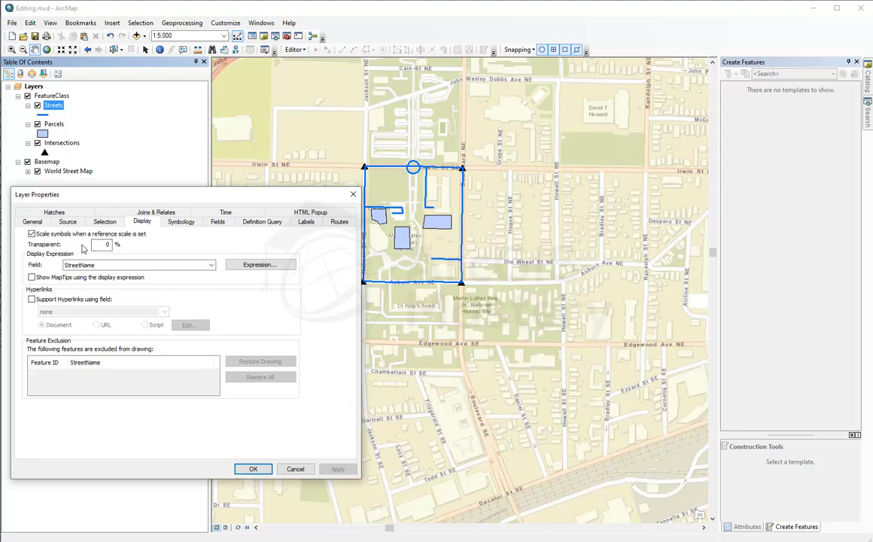
left_click(211, 266)
left_click(211, 266)
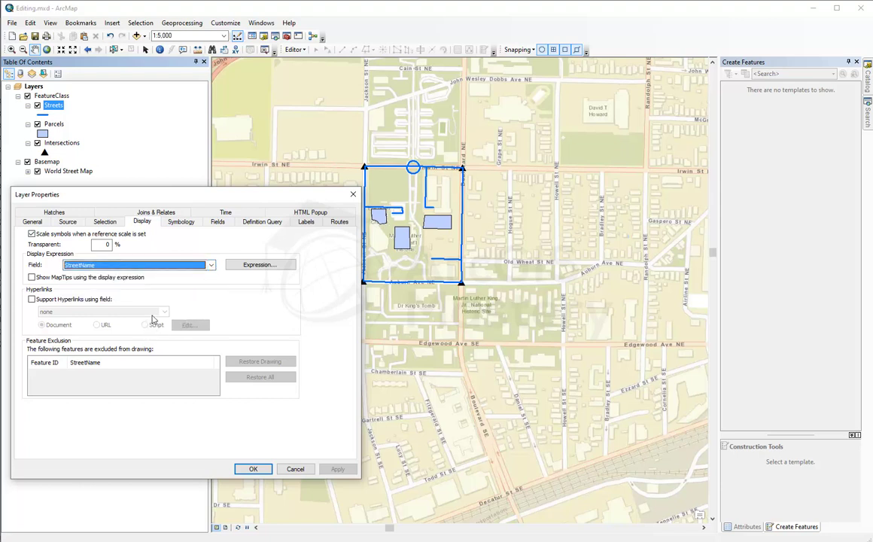
left_click(182, 222)
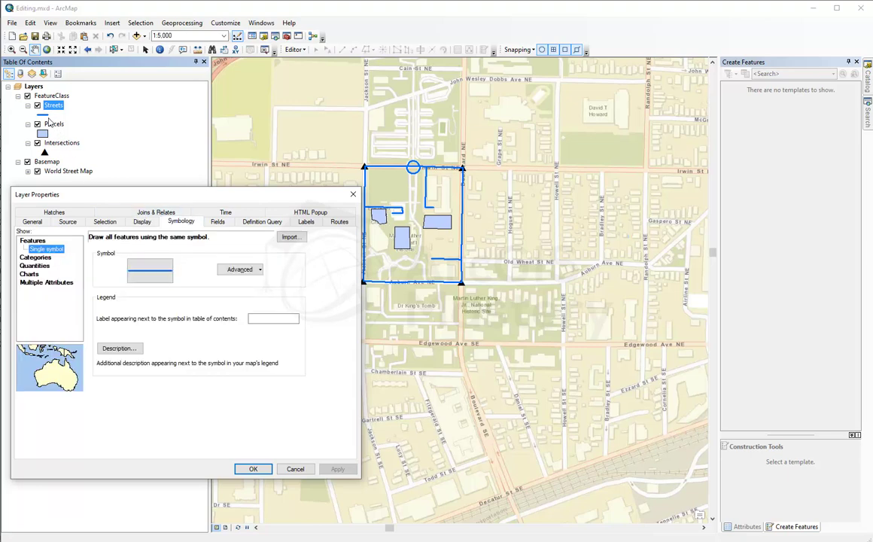
left_click(48, 119)
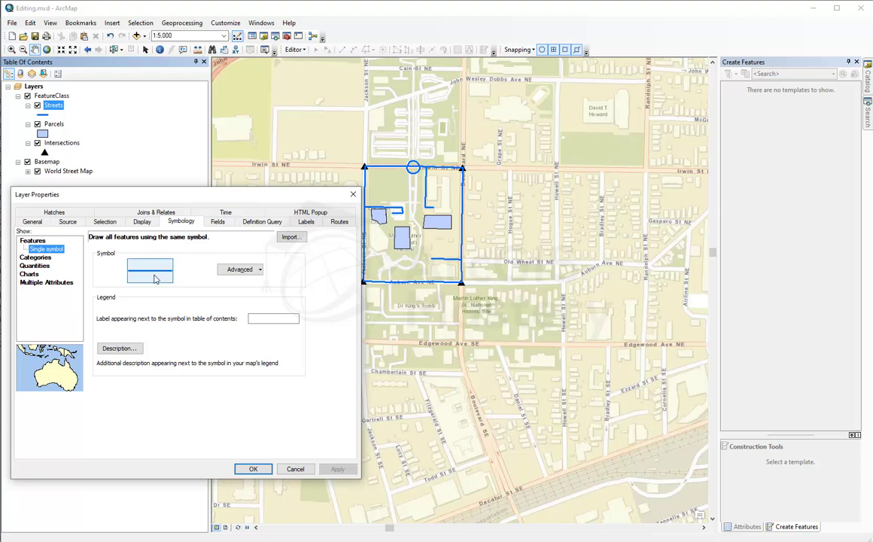
- Categorise the Streets layer by unique values of the Length field and add all values
left_click(35, 258)
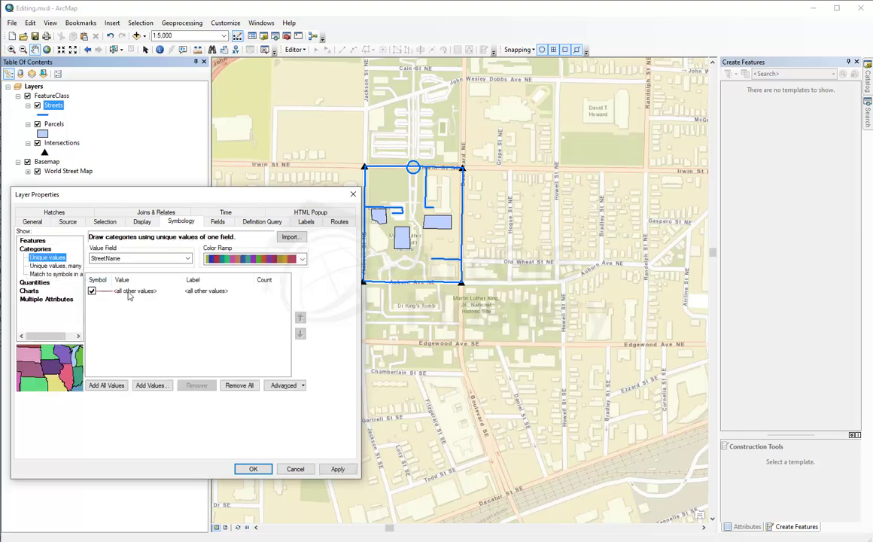
left_click(188, 258)
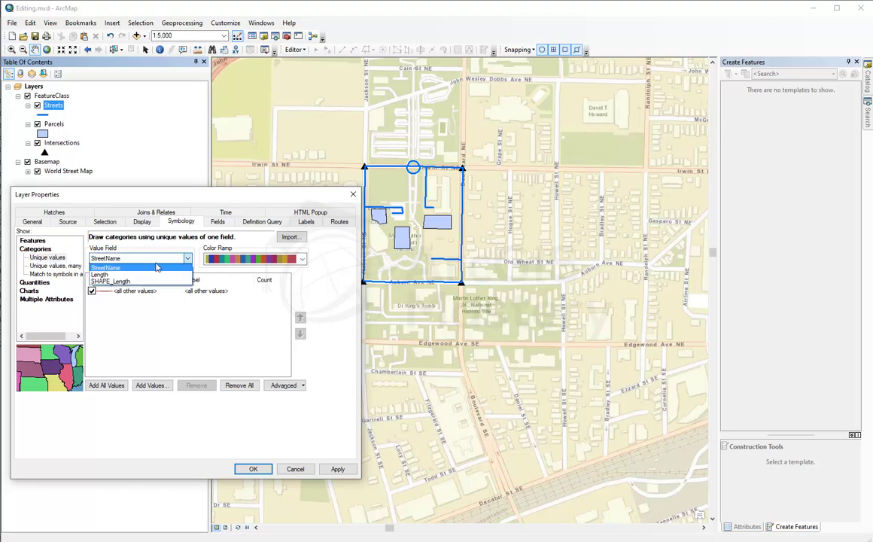
left_click(148, 276)
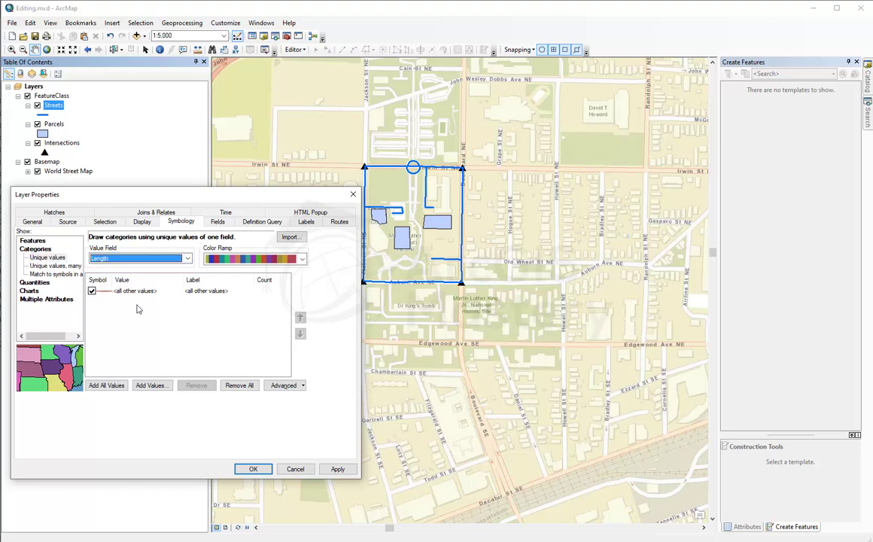
left_click(188, 259)
left_click(189, 259)
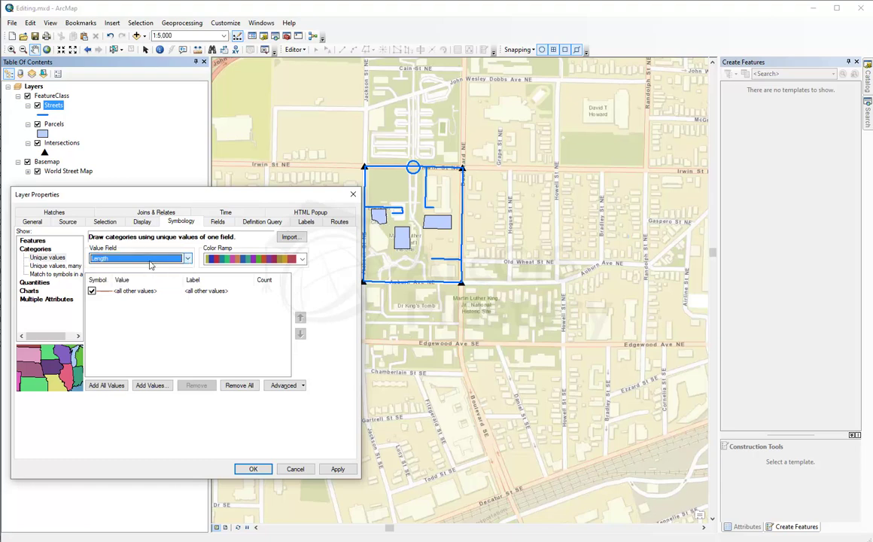
left_click(56, 258)
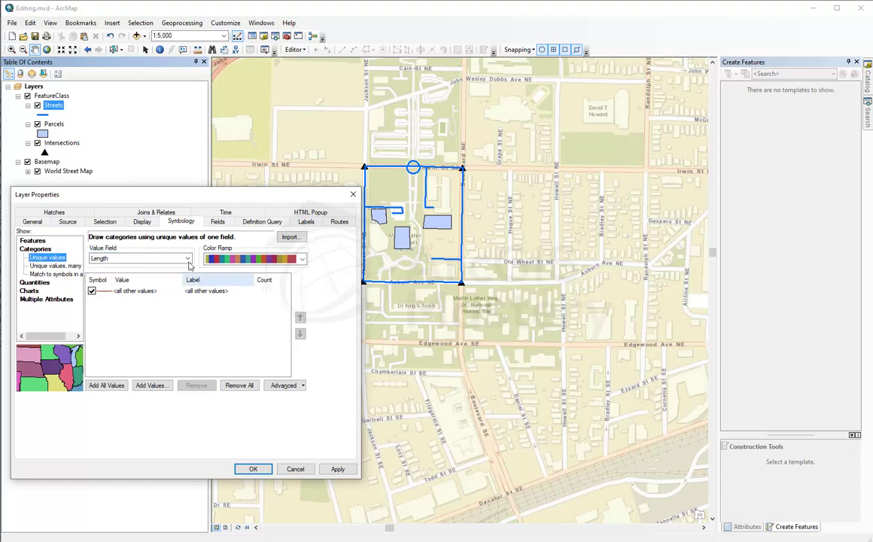
left_click(189, 259)
left_click(128, 279)
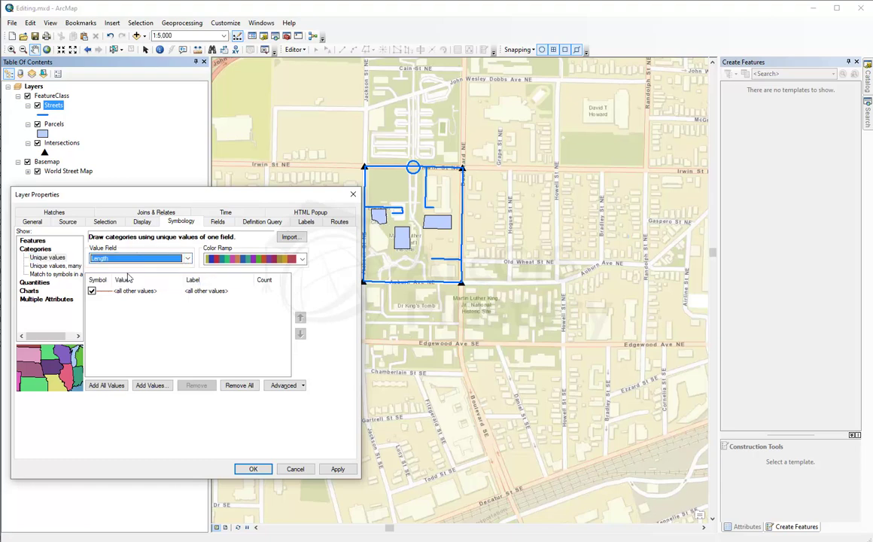
left_click(109, 387)
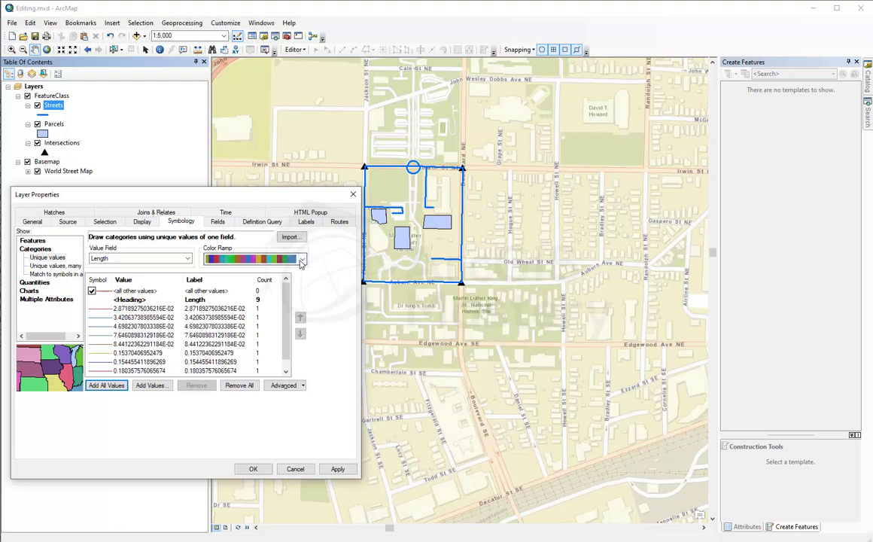
- Pick another multicolour ramp, set the line width of the first two Length values to 2, and apply the symbology
left_click(302, 259)
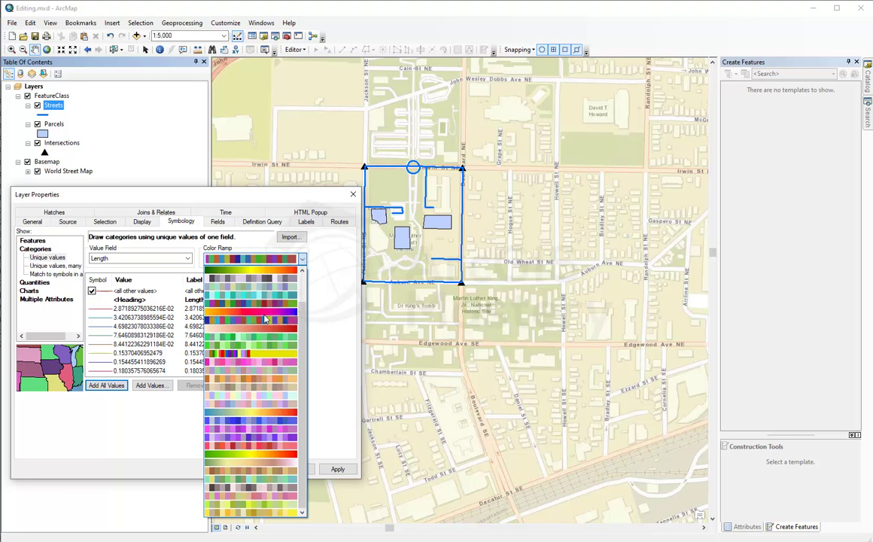
left_click(264, 307)
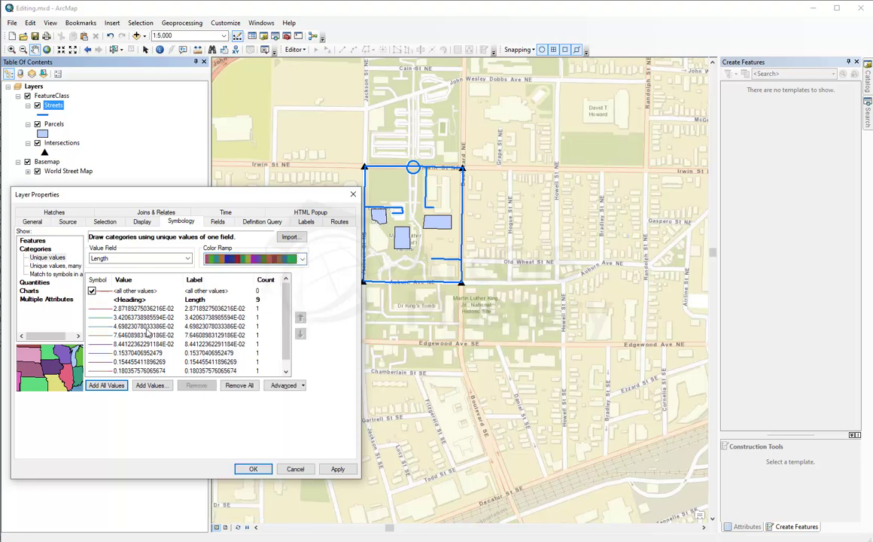
double_click(102, 308)
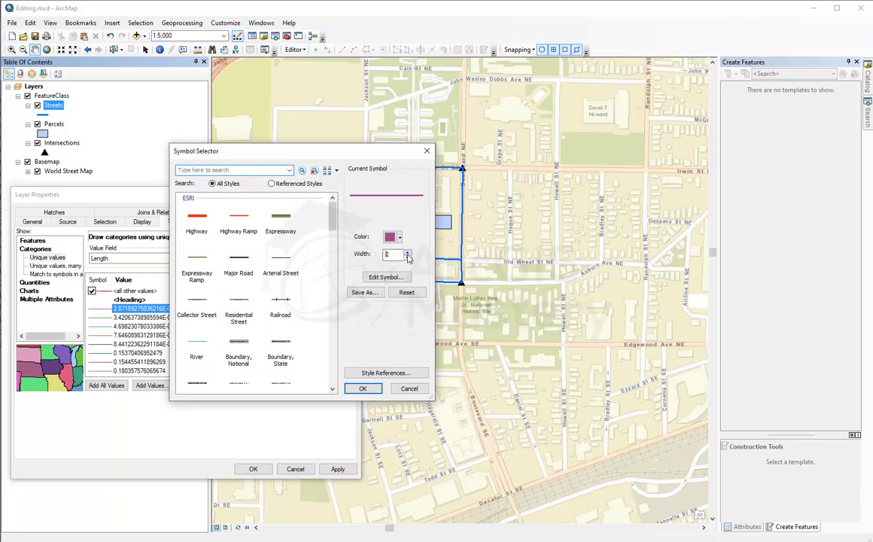
left_click(362, 387)
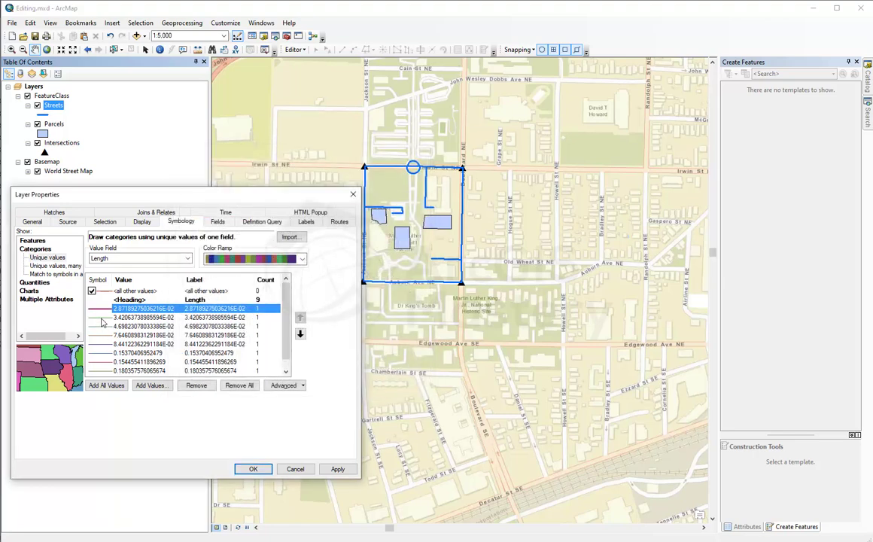
double_click(97, 317)
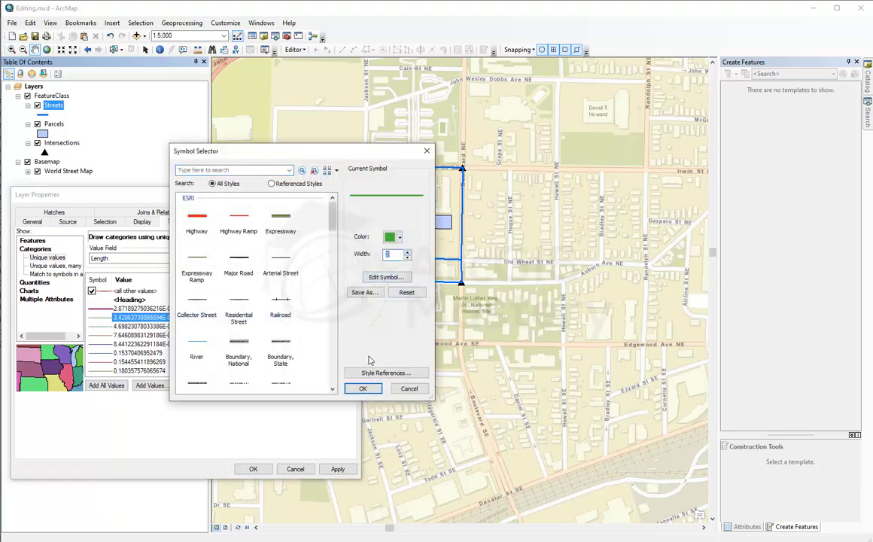
left_click(362, 389)
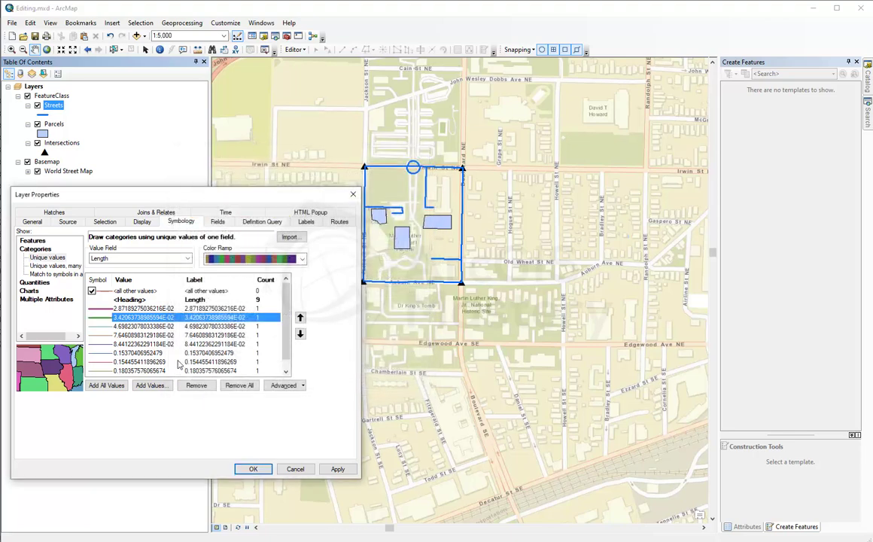
left_click(337, 469)
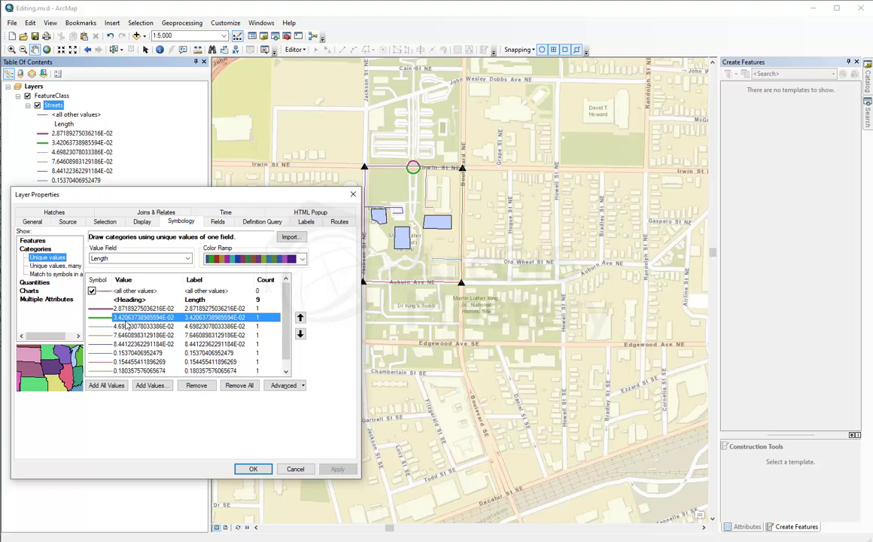
- Look through the other symbology methods: unique values with many fields, graduated colors, graduated symbols and proportional symbols
left_click_drag(147, 317, 149, 319)
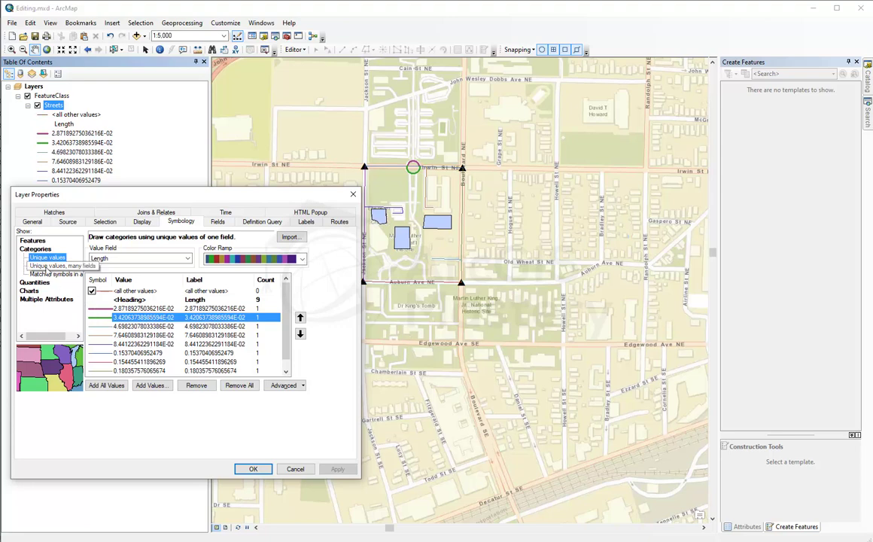
left_click(48, 276)
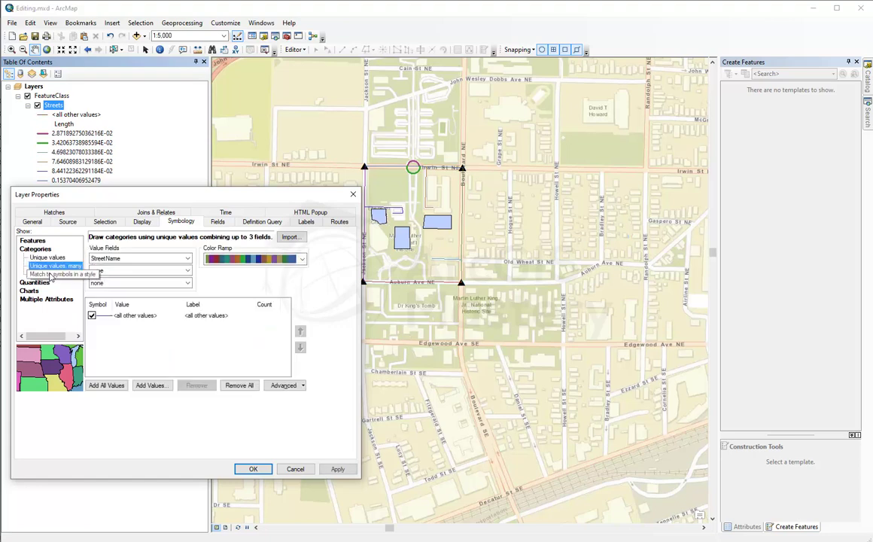
left_click(44, 282)
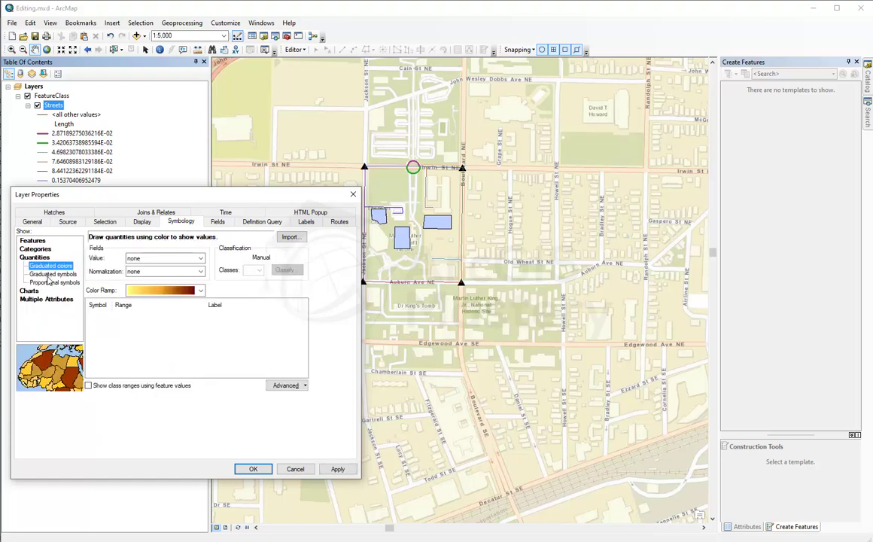
left_click(50, 275)
left_click(49, 283)
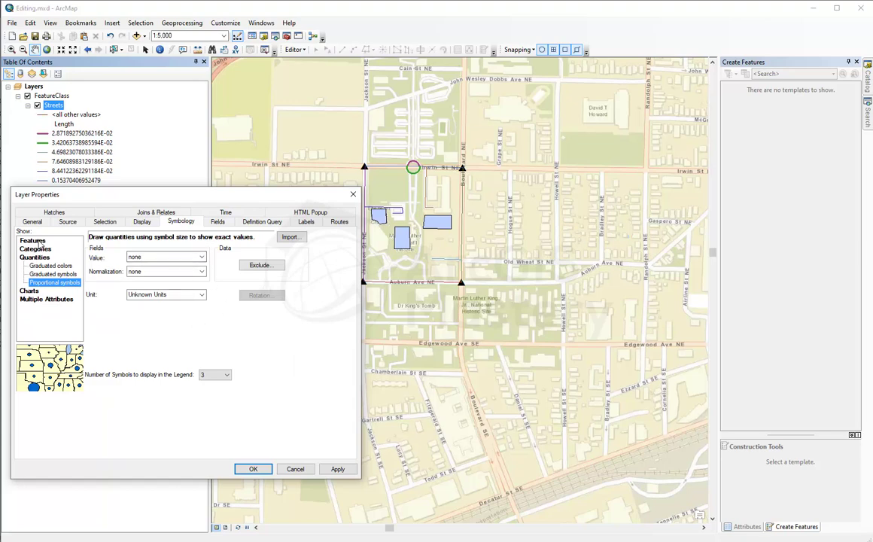
- Draw all Streets features with a single blue line symbol of width 2.00 and apply it
left_click(33, 241)
left_click(166, 273)
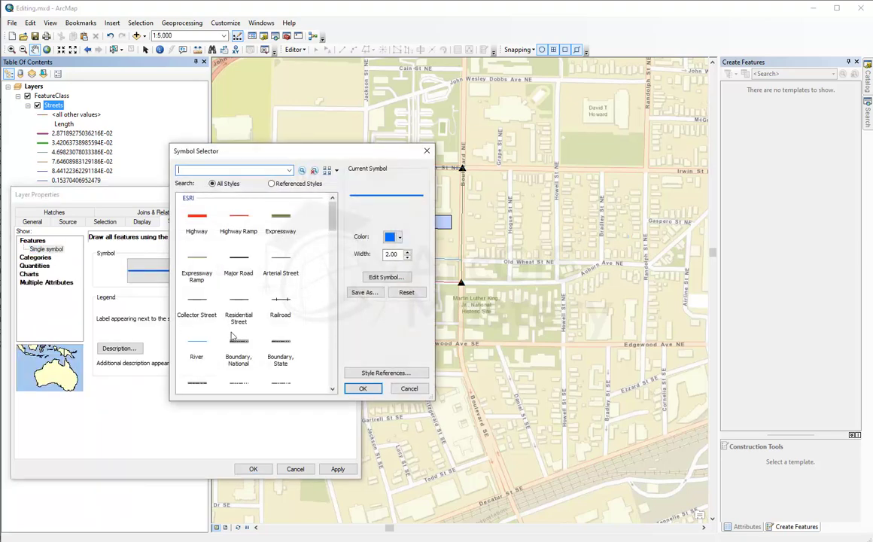
left_click(362, 388)
left_click(336, 468)
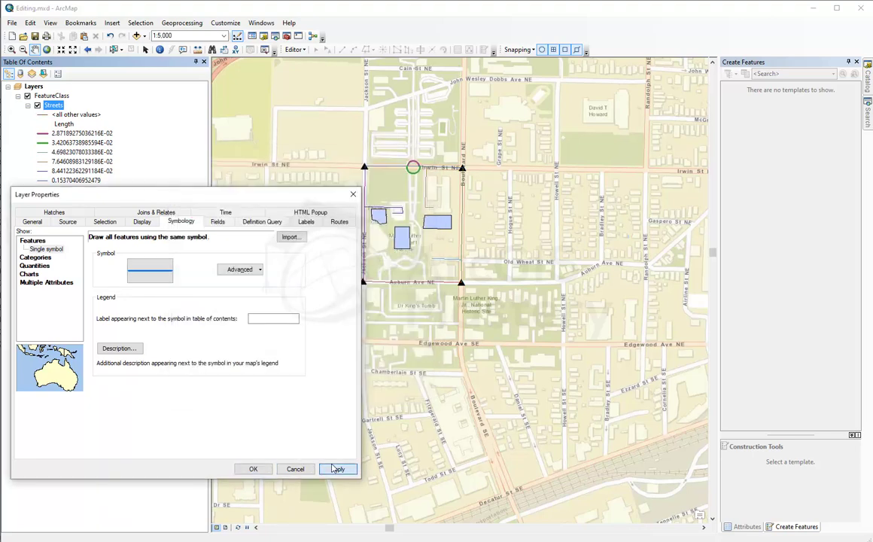
- Check the sorting and naming options for the Streets fields, and hide the Length field
left_click(219, 224)
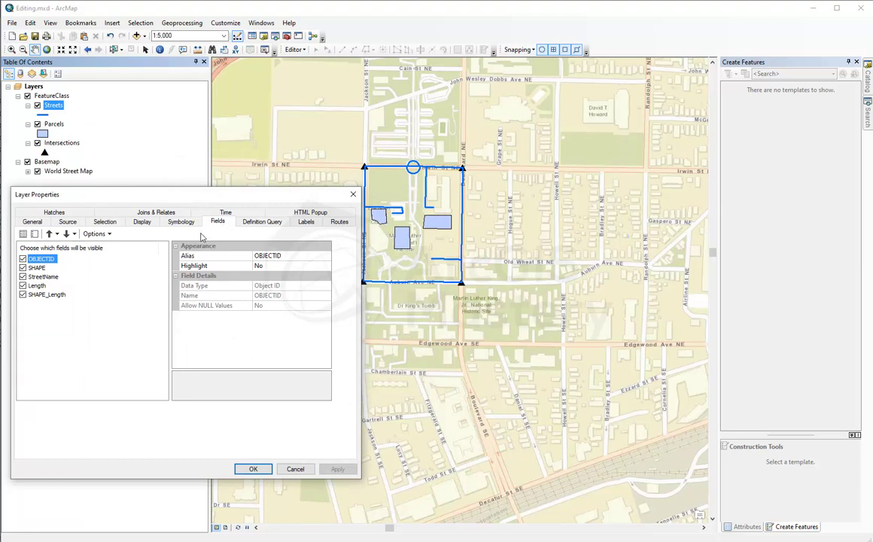
left_click(109, 234)
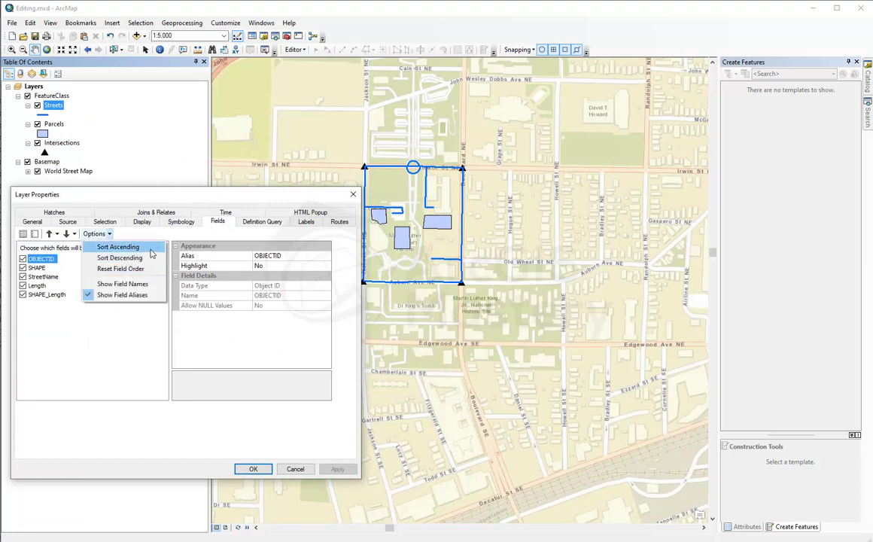
left_click(150, 353)
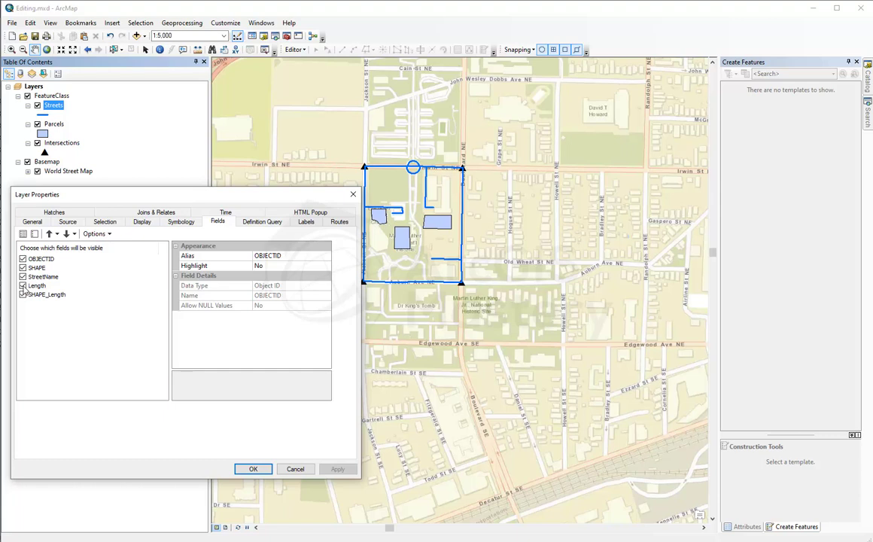
left_click(22, 286)
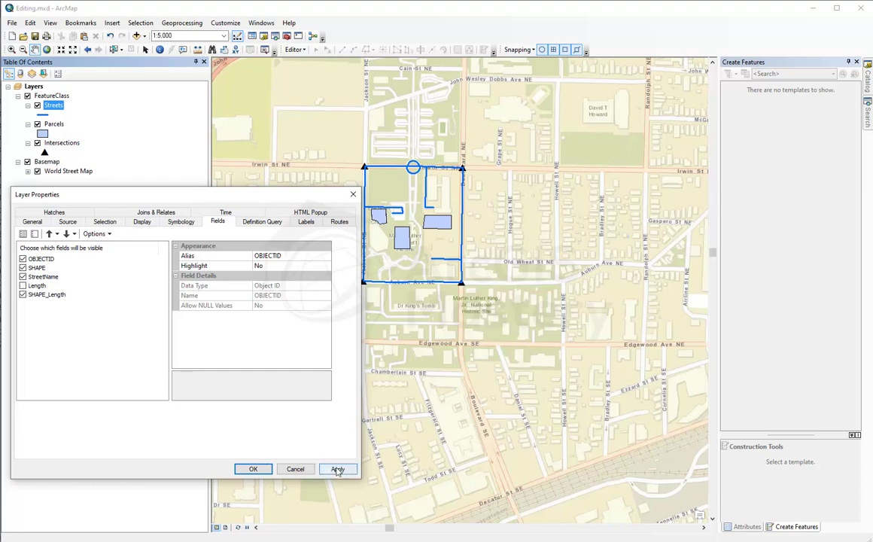
left_click(253, 469)
- Identify a Streets feature on the map and open the Streets attribute table to check which fields are shown
left_click(160, 49)
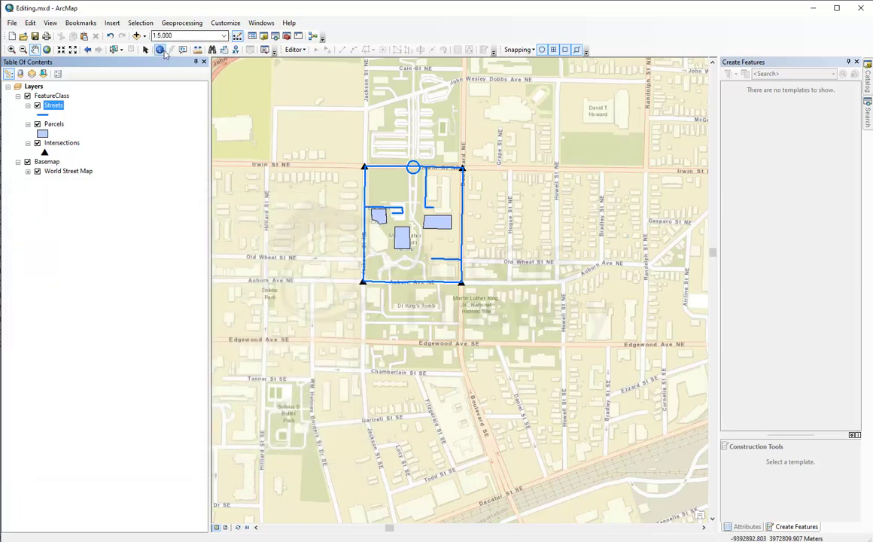
left_click(330, 178)
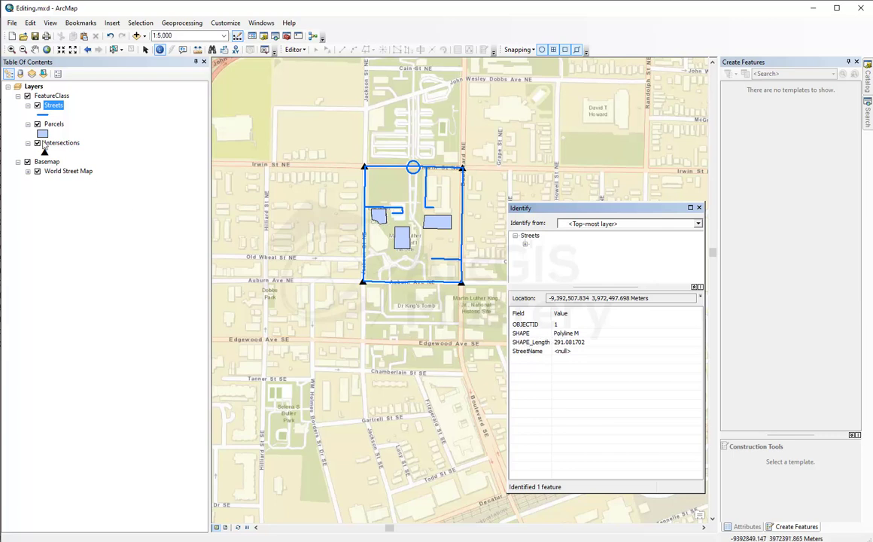
right_click(54, 106)
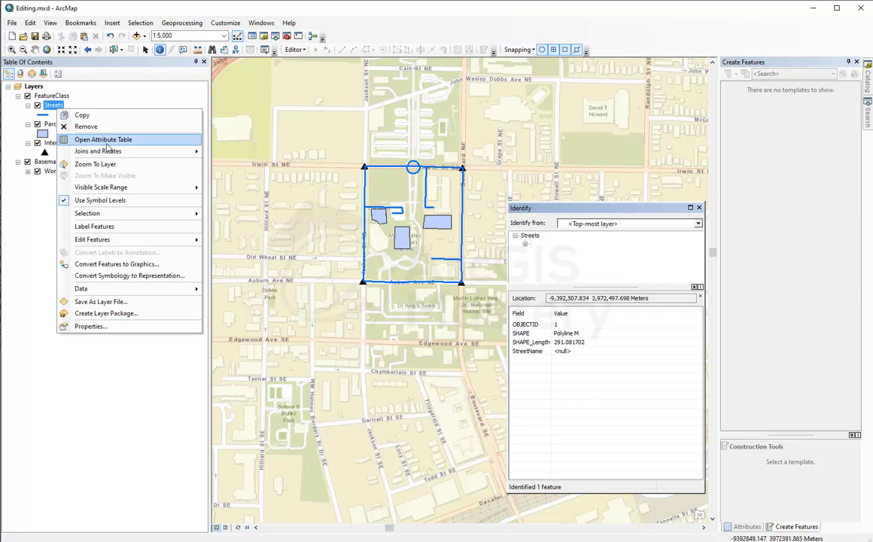
left_click(103, 140)
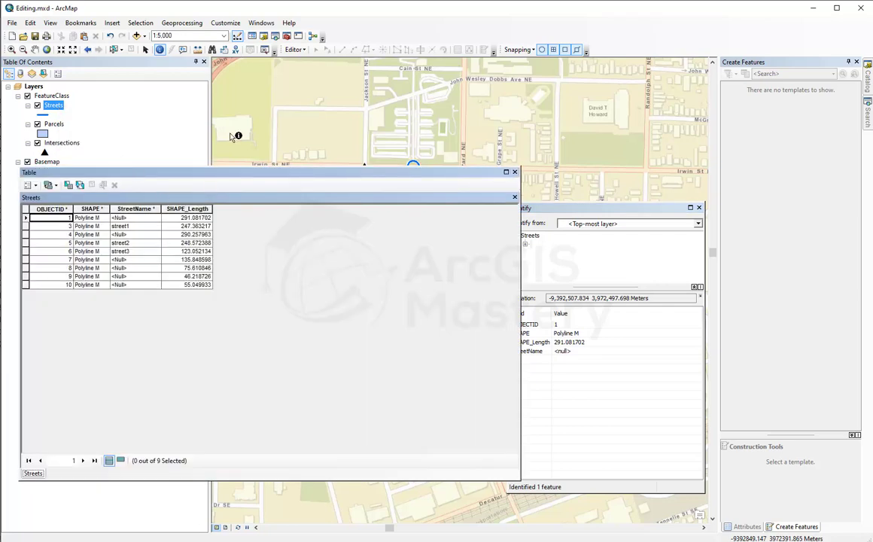
- Make the Length field of the Streets layer visible again in its layer properties
right_click(54, 109)
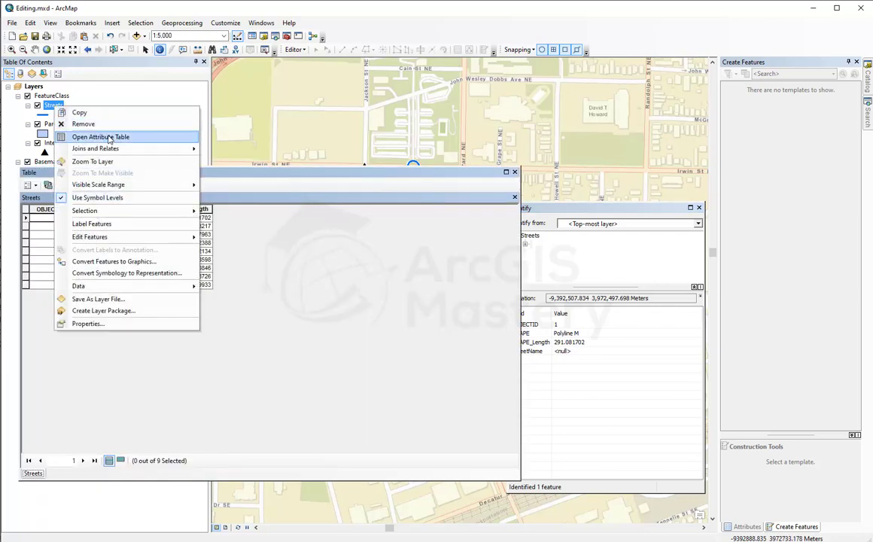
left_click(109, 323)
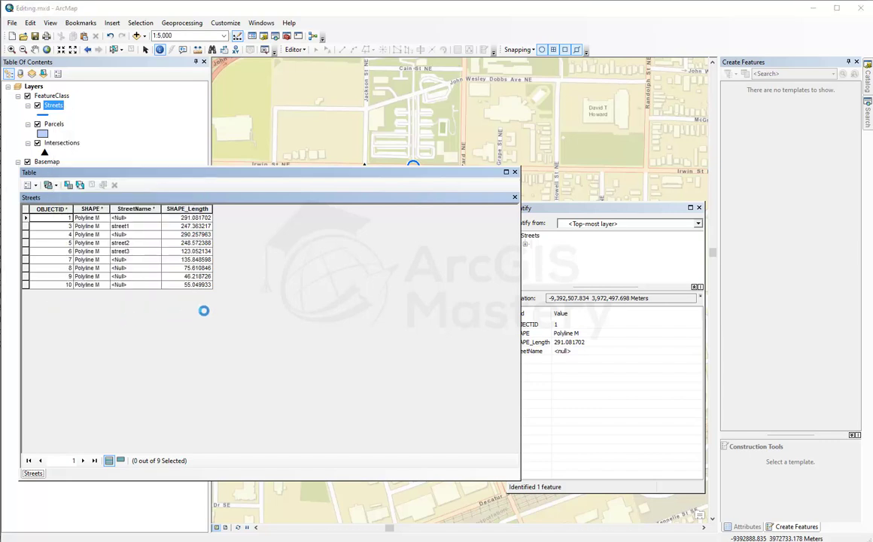
left_click(275, 234)
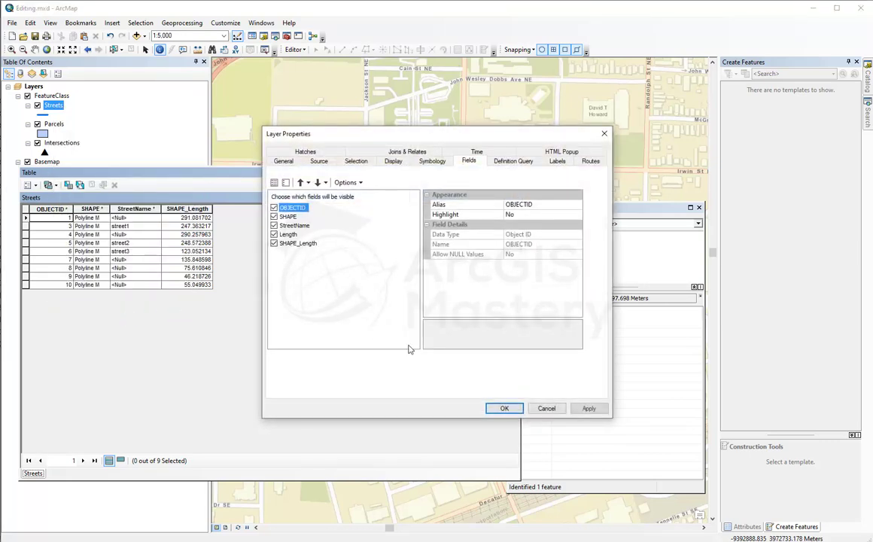
left_click(504, 408)
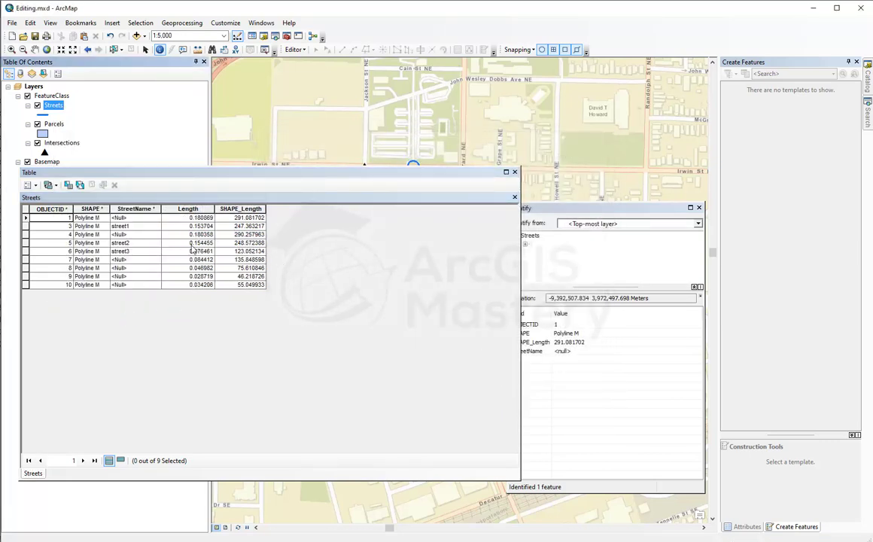
- Identify a Streets feature on the map again to check its listed fields, and close the identify results and attribute table
left_click(567, 382)
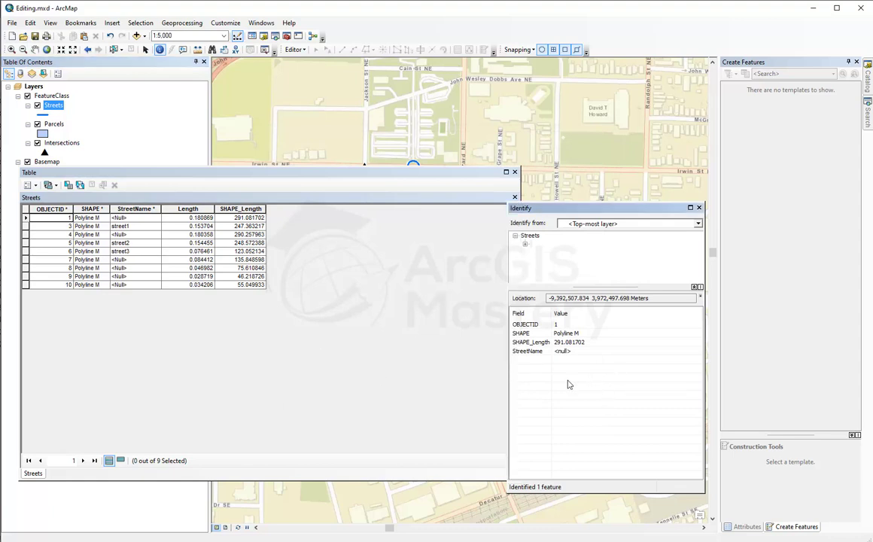
left_click(699, 207)
left_click_drag(441, 172, 401, 219)
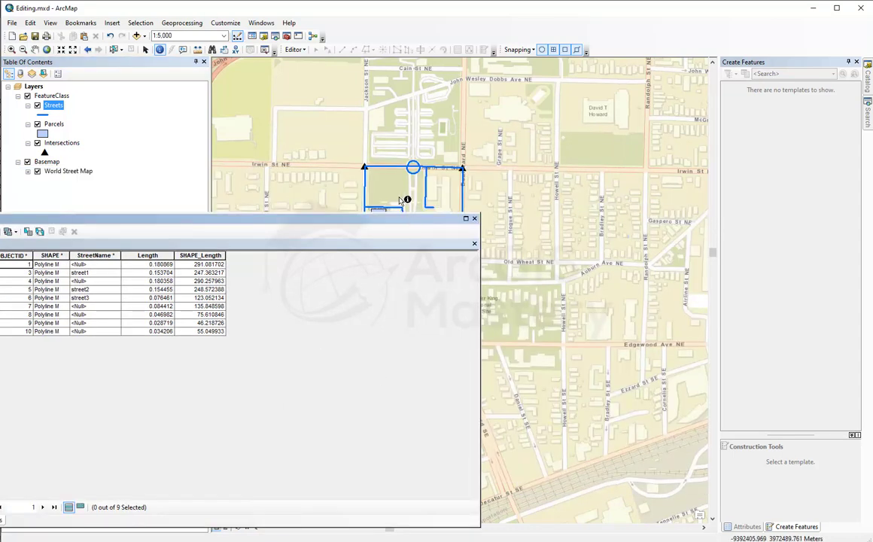
left_click(368, 198)
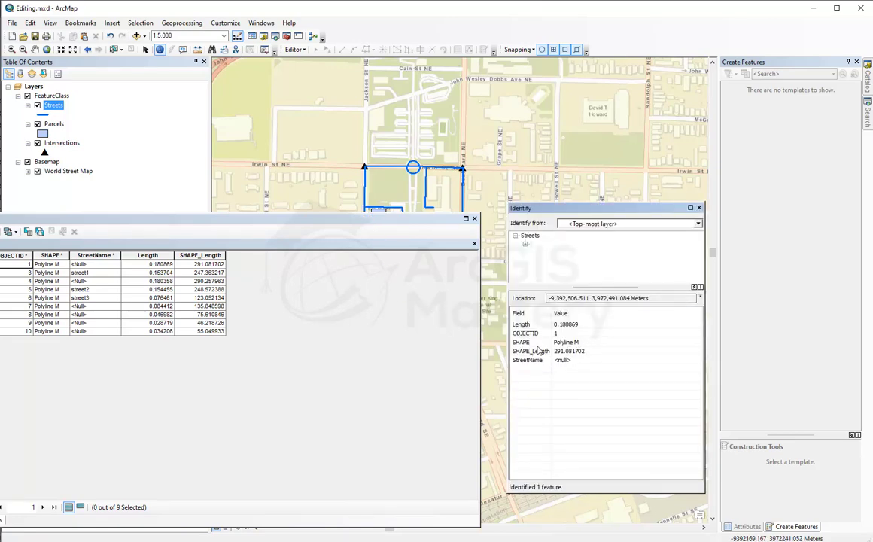
left_click(530, 325)
left_click(700, 208)
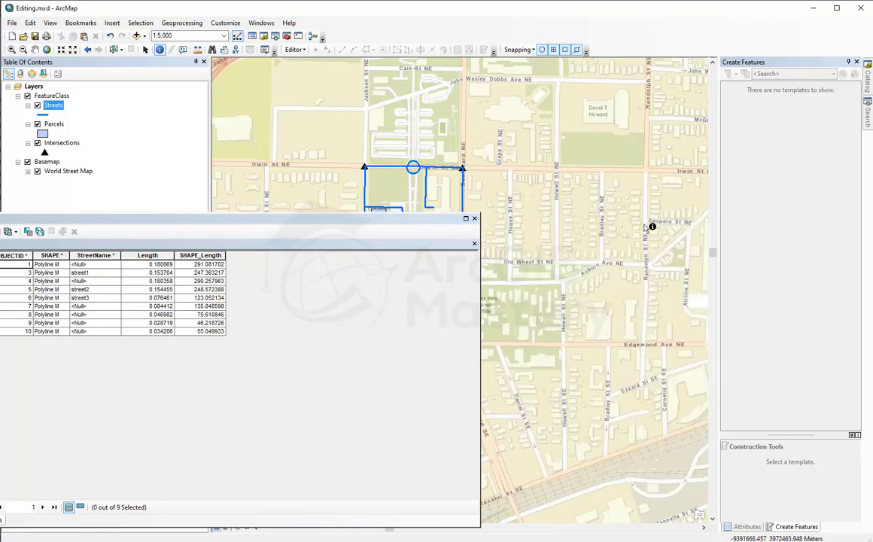
left_click(474, 218)
- Move OBJECTID three places down the Streets field order and back to first, and check the field sorting and naming options
right_click(54, 106)
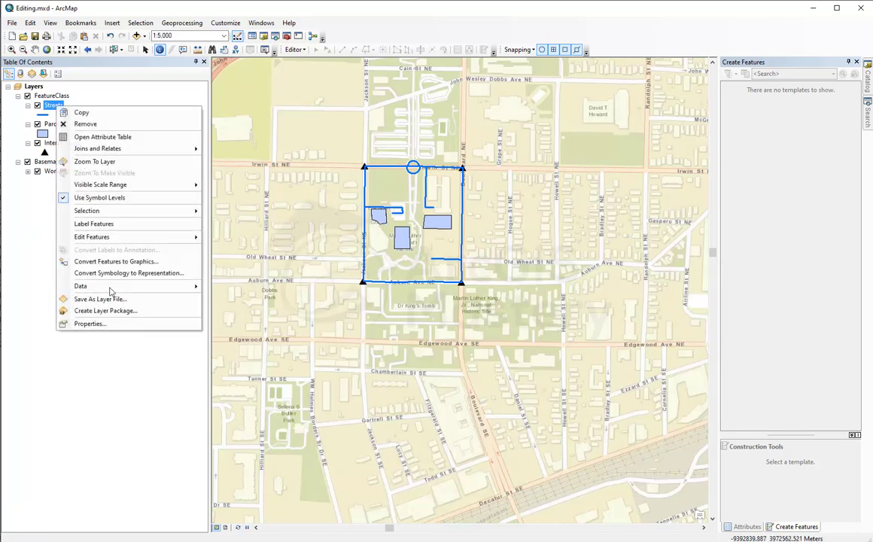
left_click(113, 324)
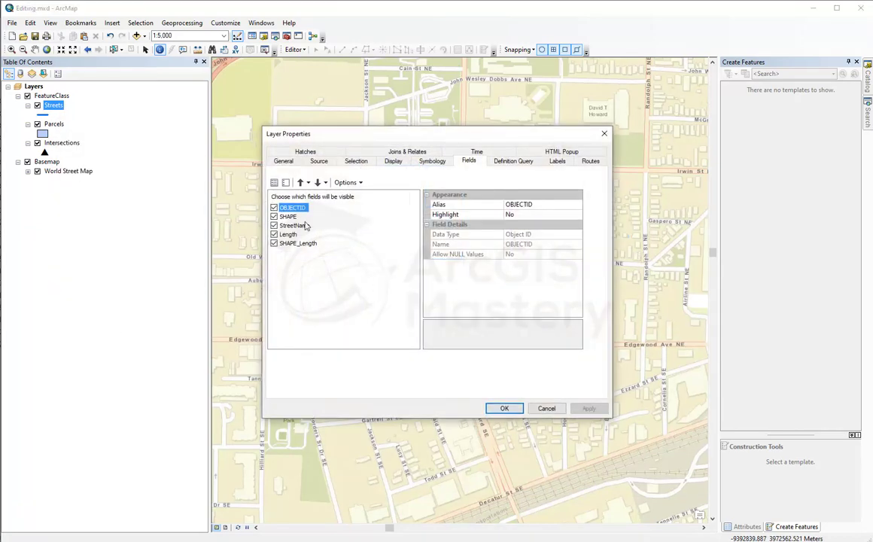
left_click(319, 183)
left_click(318, 183)
left_click(319, 183)
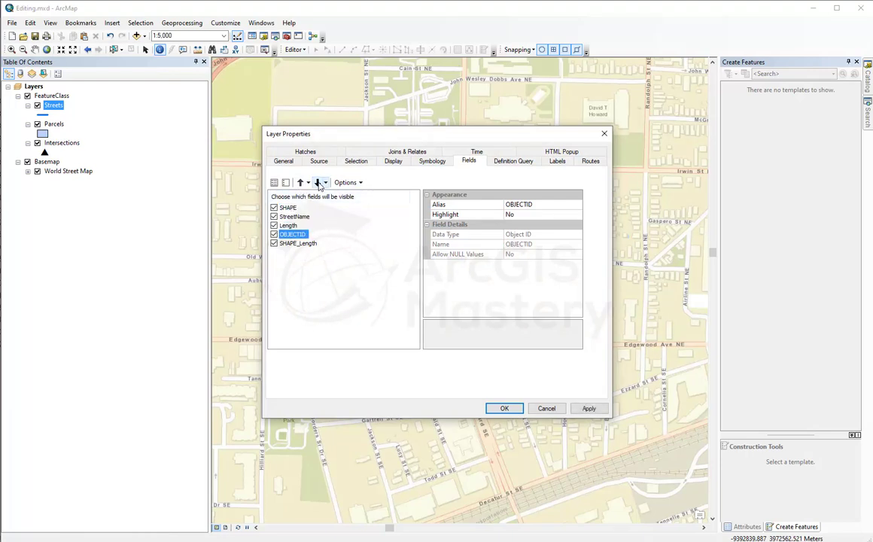
left_click(300, 183)
left_click(300, 183)
left_click(301, 183)
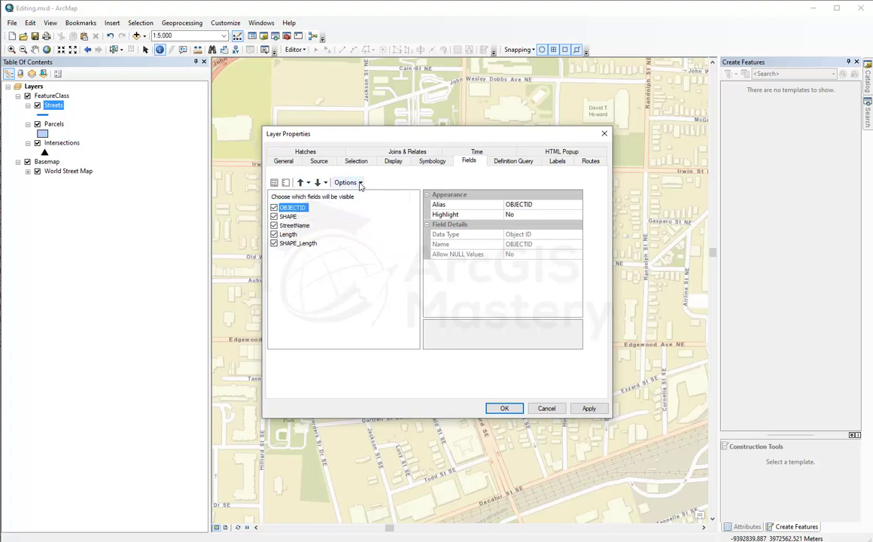
left_click(359, 183)
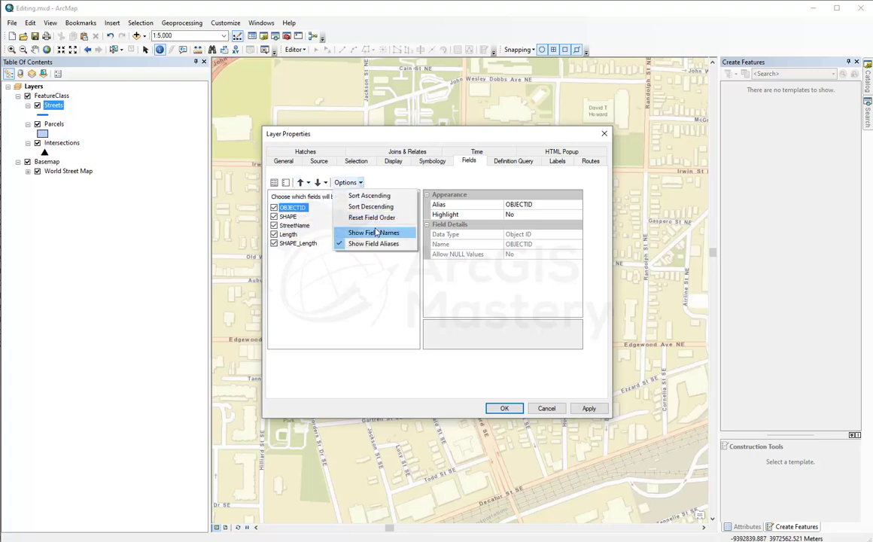
left_click(391, 288)
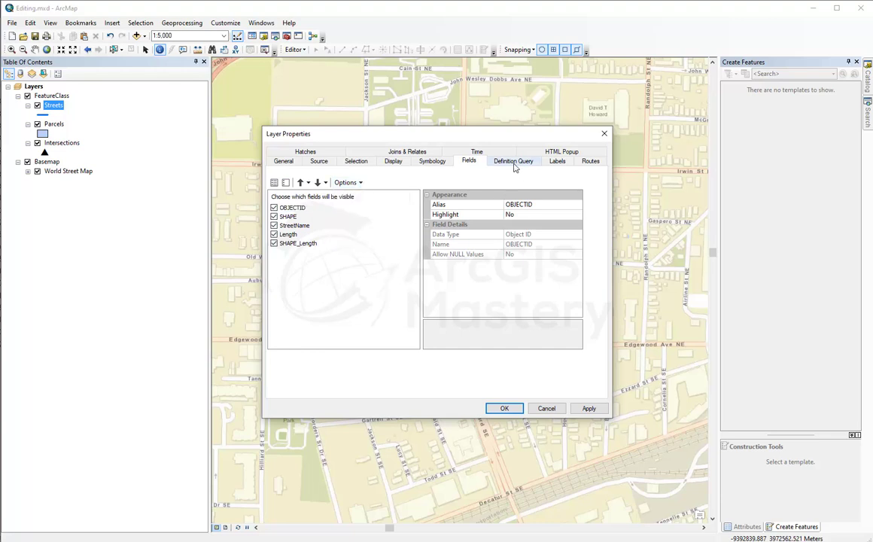
- Open the query builder for the Streets definition query and list the unique values of Length and SHAPE_Length
left_click_drag(513, 140, 243, 182)
left_click(241, 202)
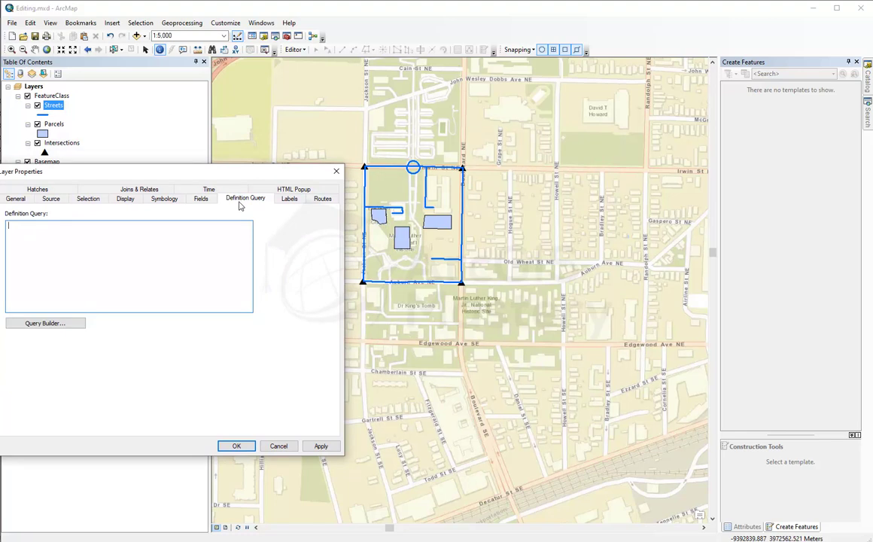
left_click(55, 324)
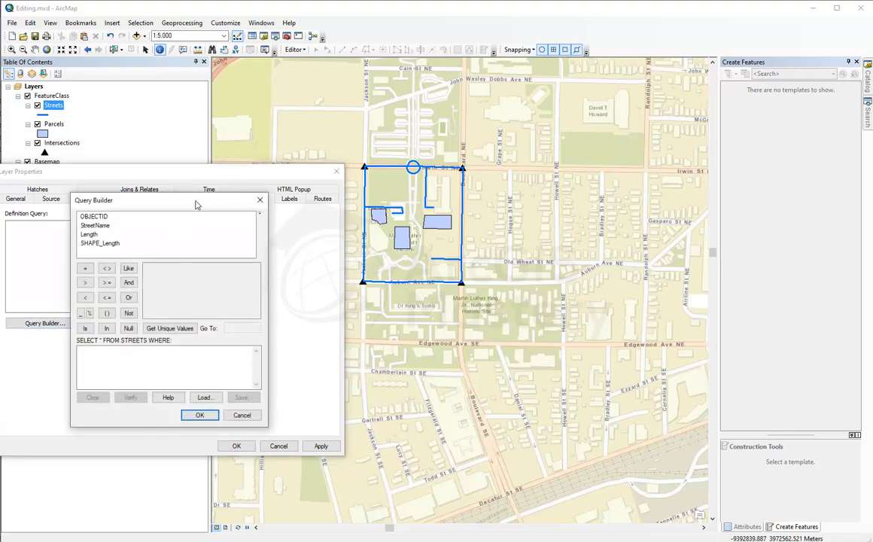
left_click_drag(196, 205, 186, 202)
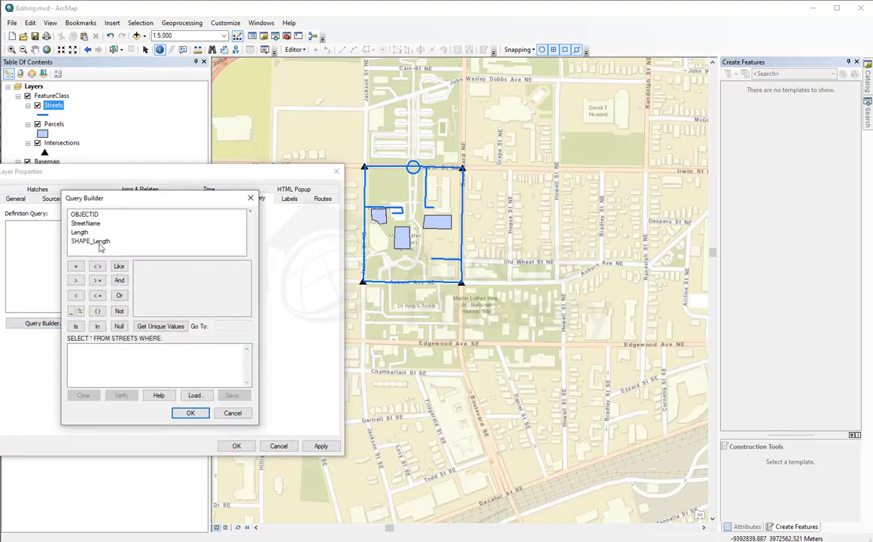
left_click(80, 232)
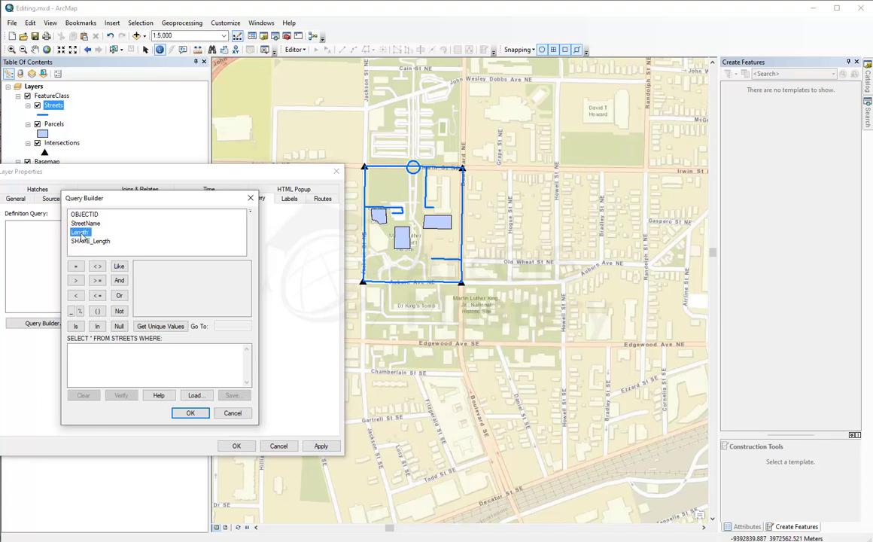
left_click(158, 327)
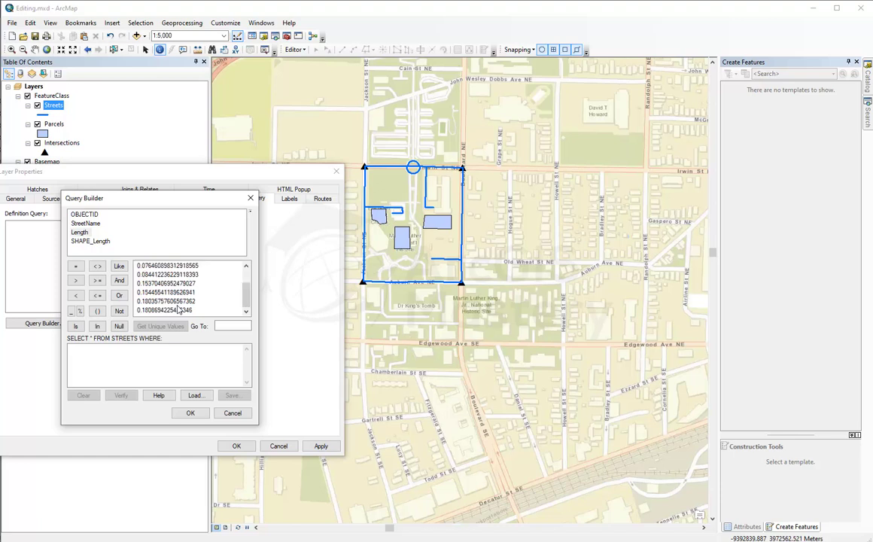
left_click(91, 241)
left_click(165, 326)
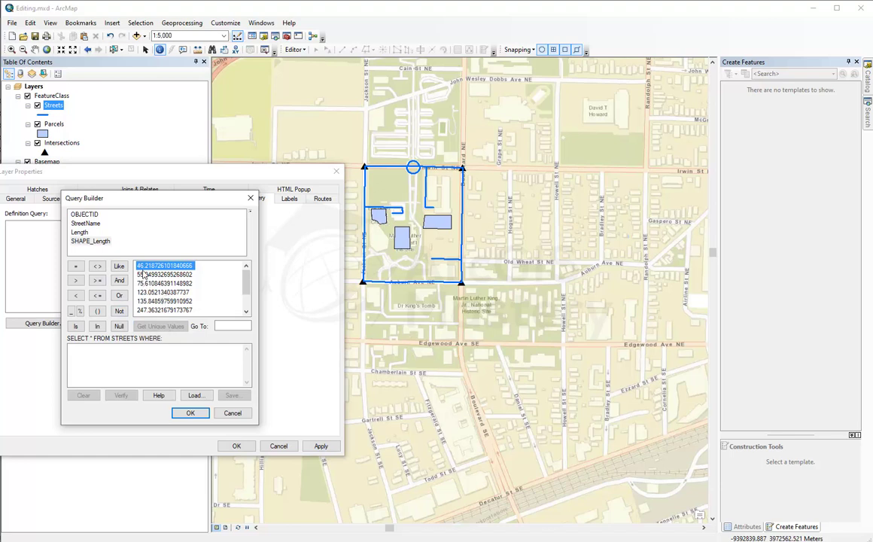
scroll(140, 280, "down", 1)
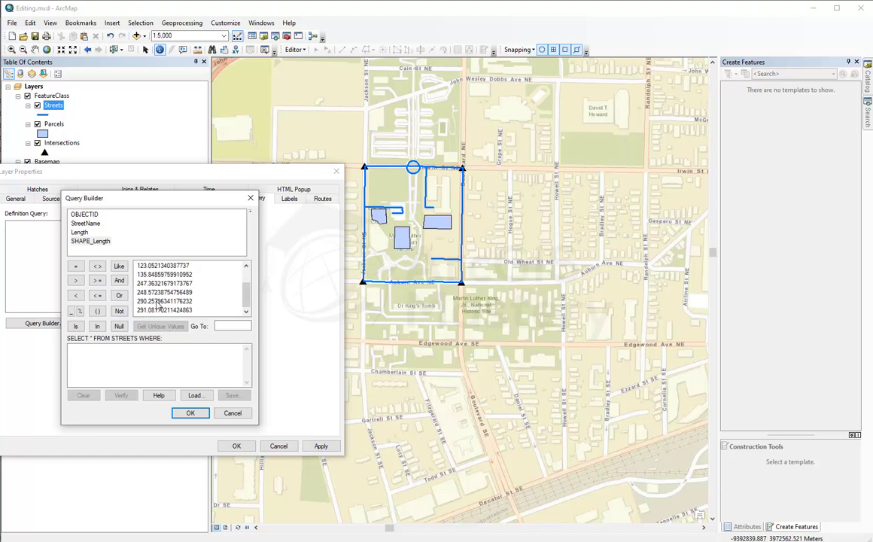
scroll(156, 308, "up", 1)
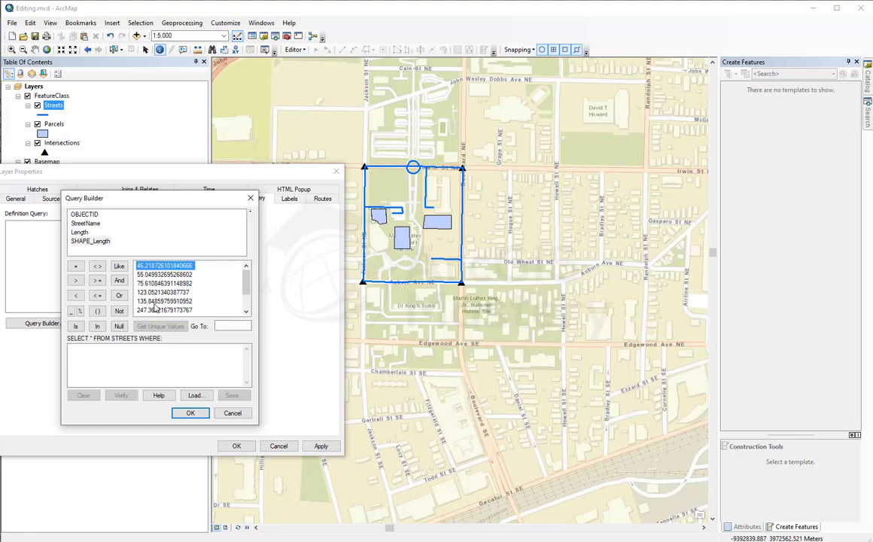
- Build the Streets definition query SHAPE_Length > 247.36321679173767 and apply it to the map
double_click(92, 241)
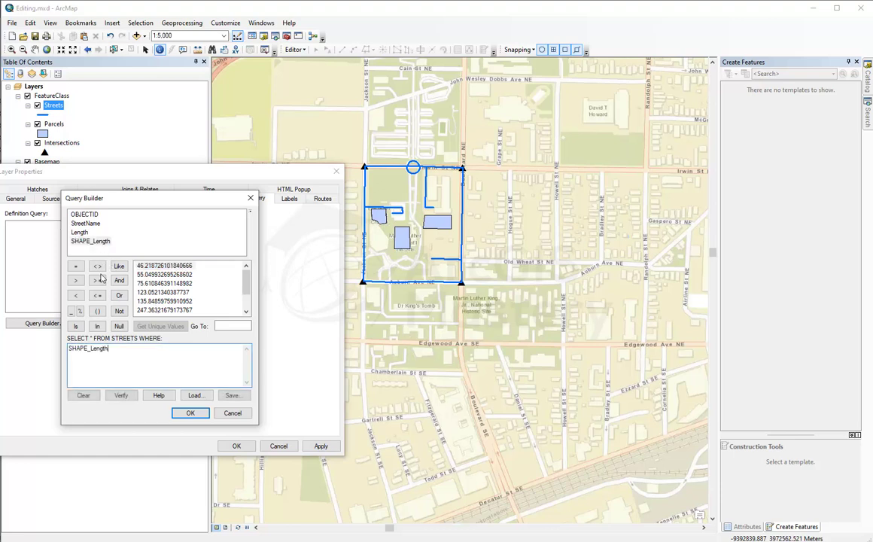
double_click(92, 348)
left_click(122, 361)
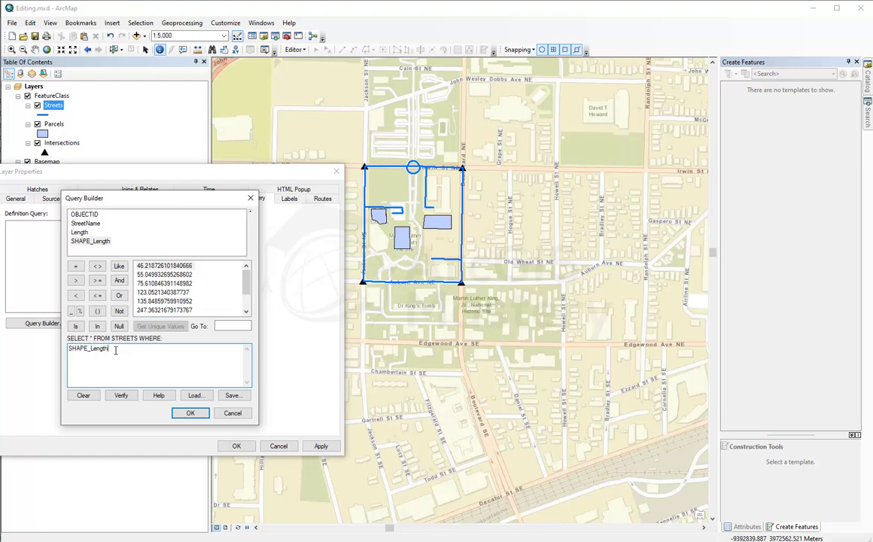
left_click(76, 280)
scroll(173, 302, "down", 1)
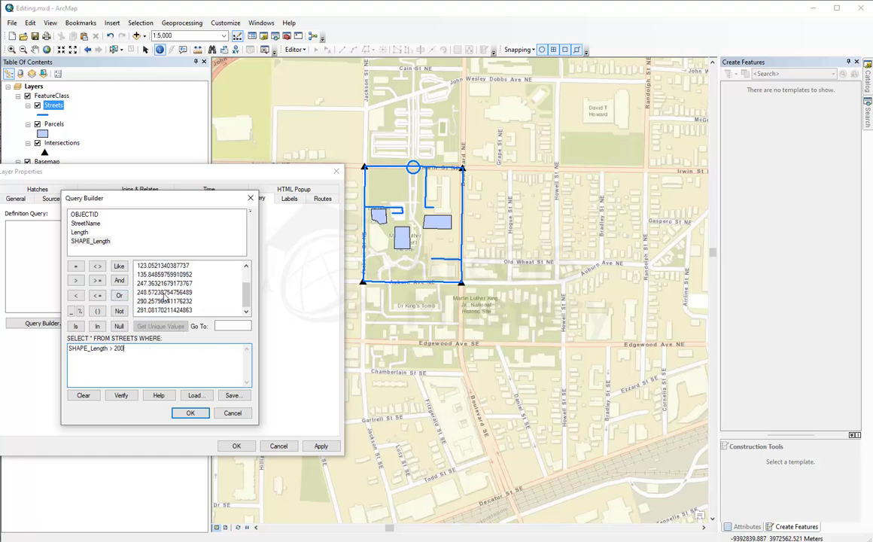
double_click(118, 348)
key("BackSpace")
double_click(165, 284)
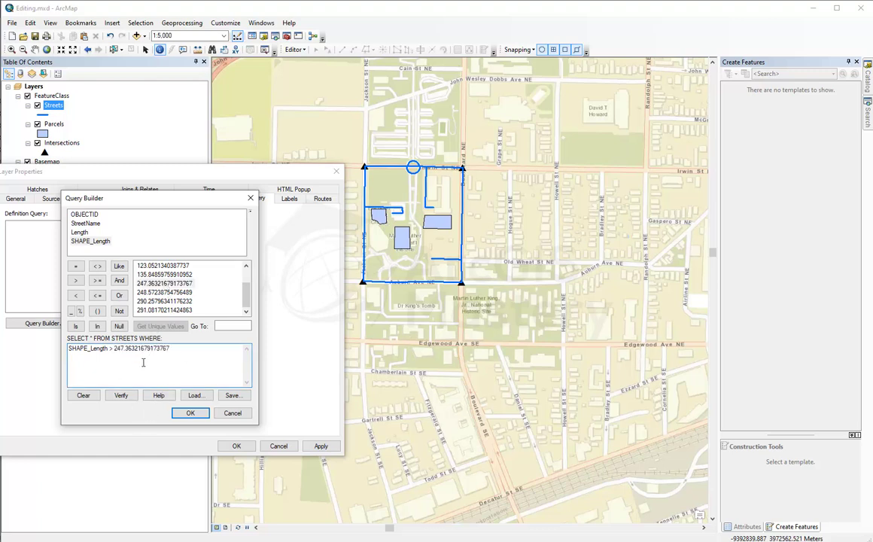
left_click(191, 412)
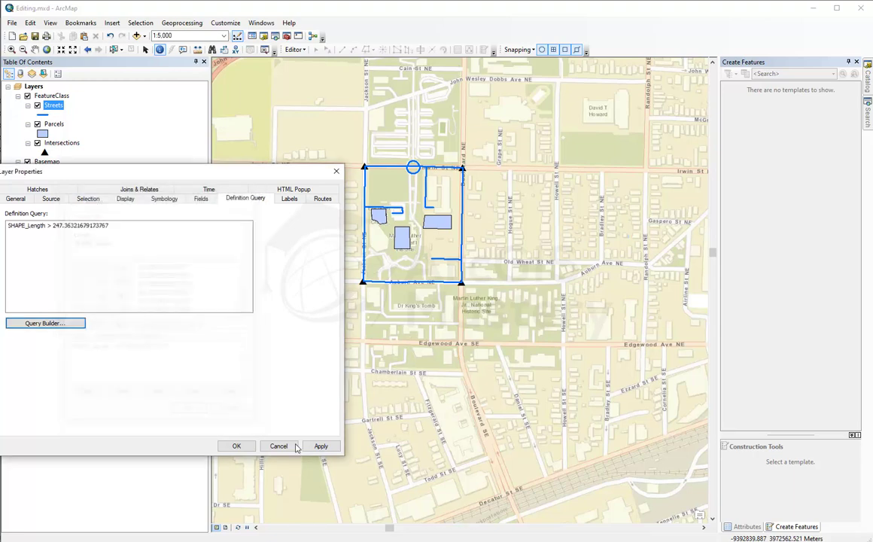
left_click(322, 446)
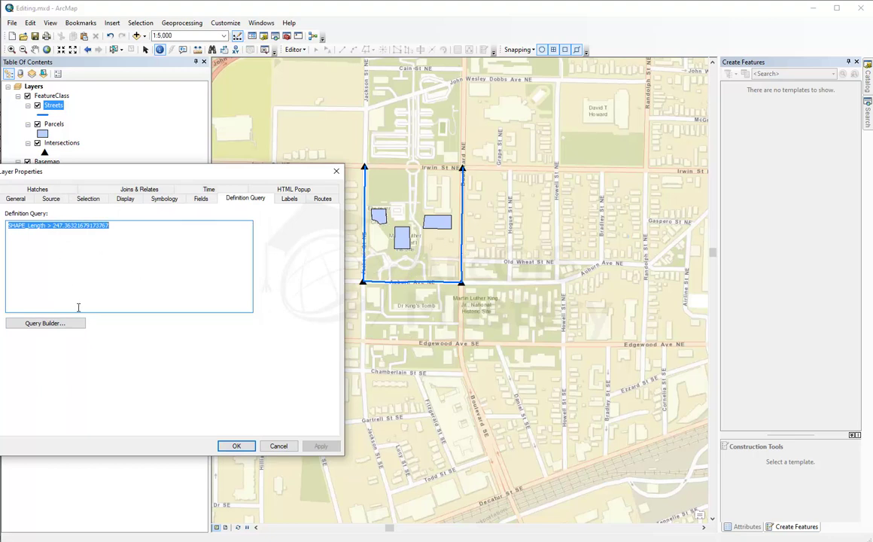
- Change the Streets definition query to SHAPE_Length < 100 and apply it
left_click(59, 324)
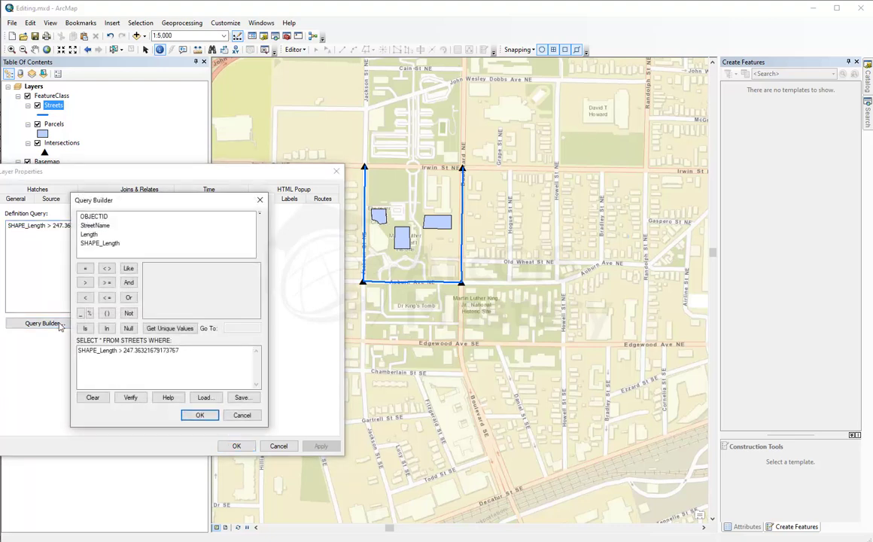
left_click_drag(179, 350, 118, 351)
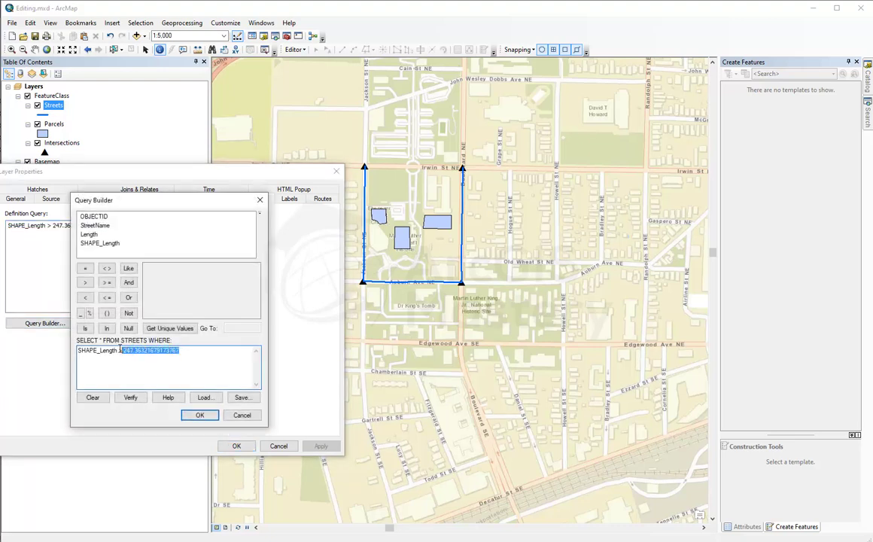
key("Delete")
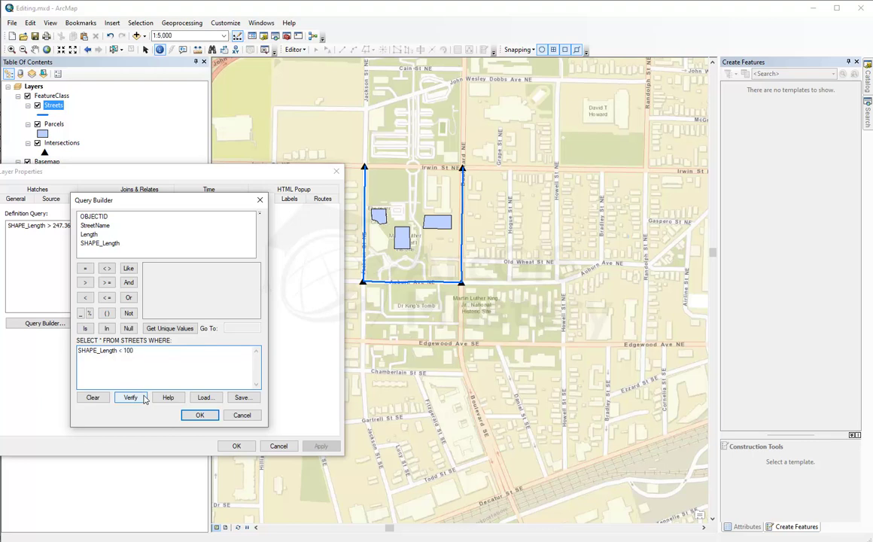
left_click(200, 415)
left_click(319, 445)
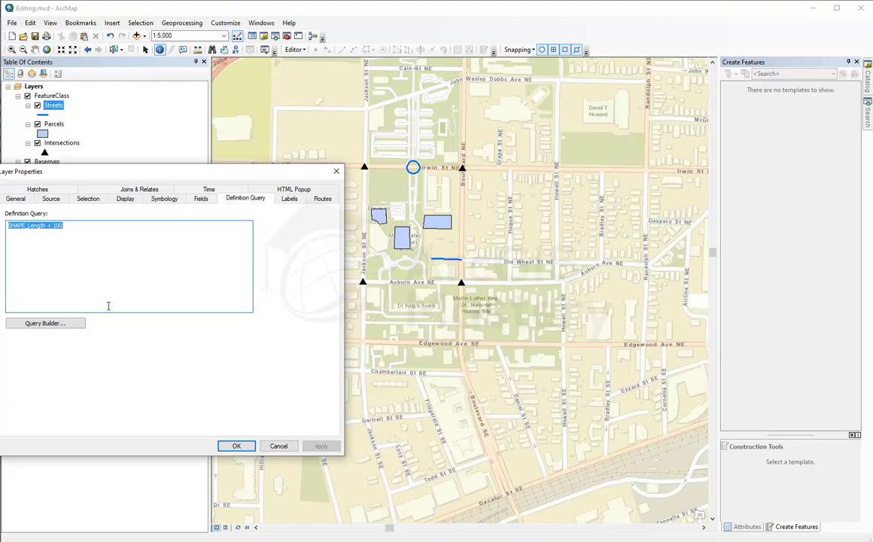
- Clear the Streets definition query, apply the change, and open the layer's label settings
key("Delete")
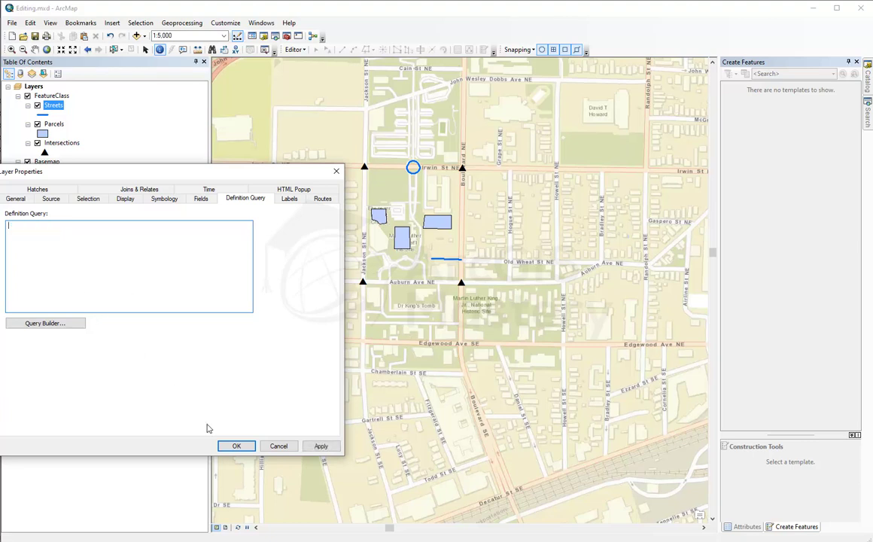
left_click(320, 447)
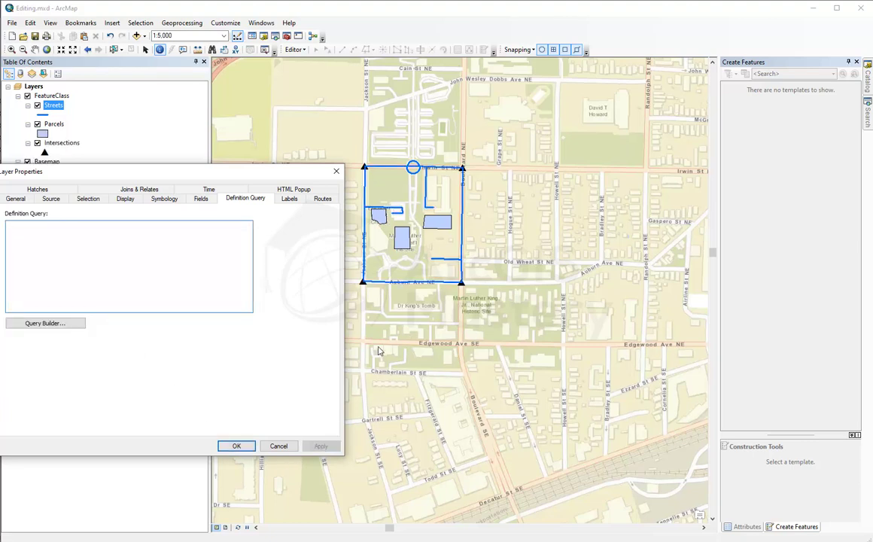
left_click(288, 199)
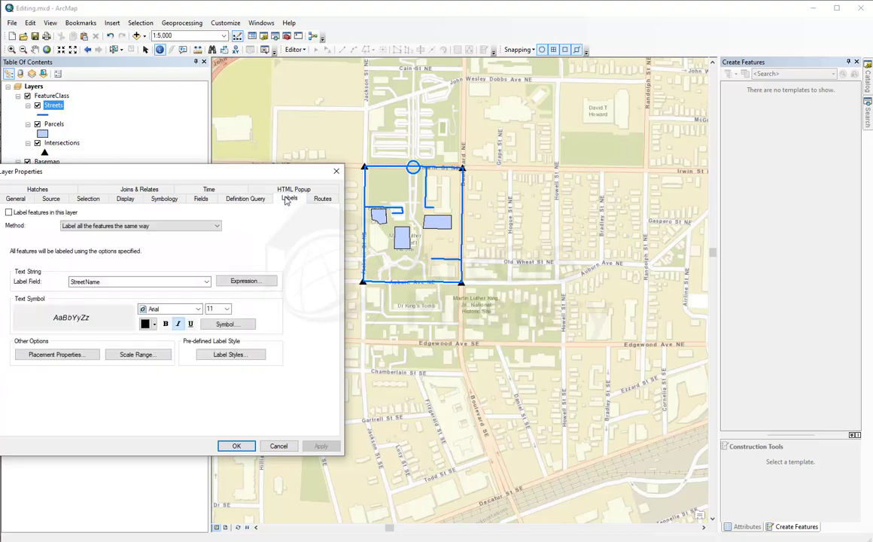
- Review the Streets layer's route, hatch, join and relate, time and HTML popup settings, and close its properties
left_click(321, 200)
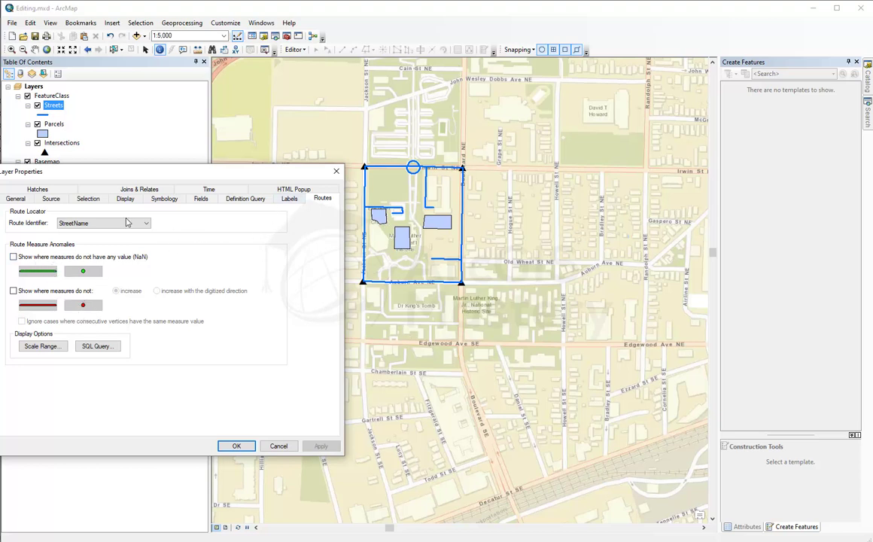
left_click(40, 189)
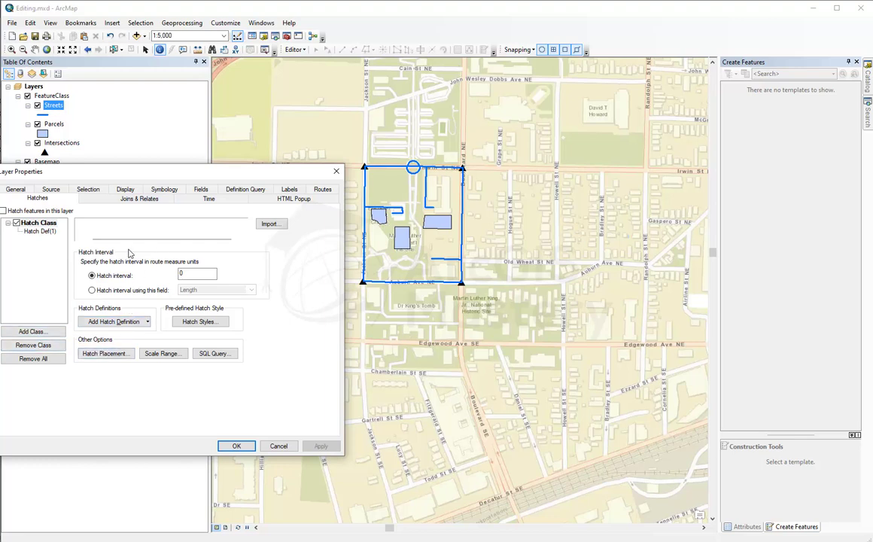
left_click(131, 199)
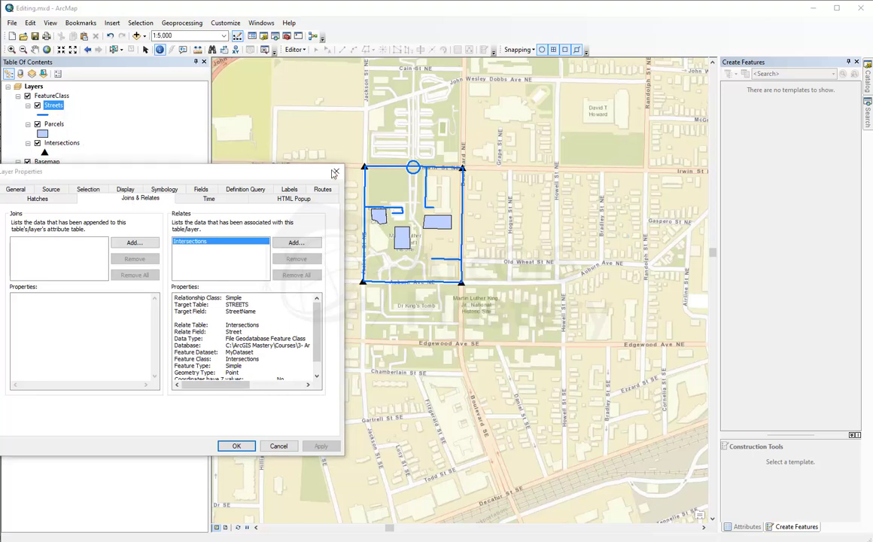
left_click(208, 199)
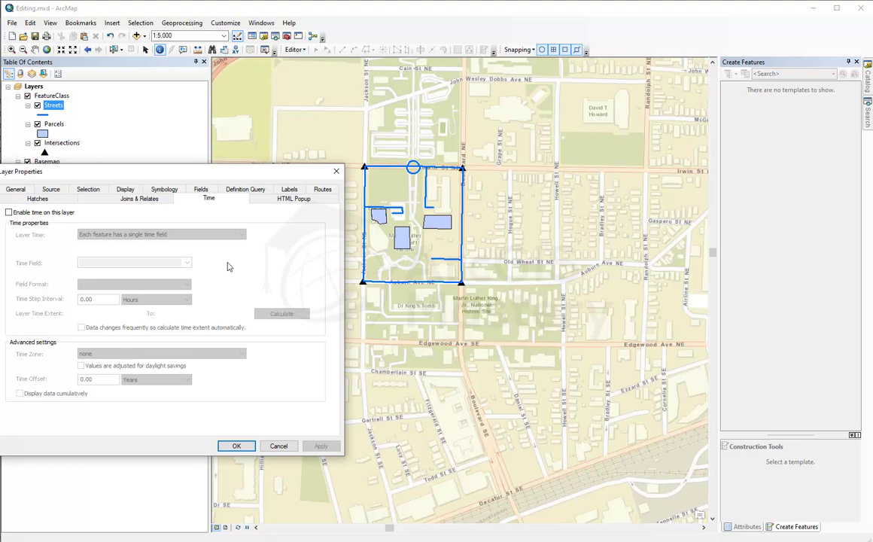
left_click(293, 199)
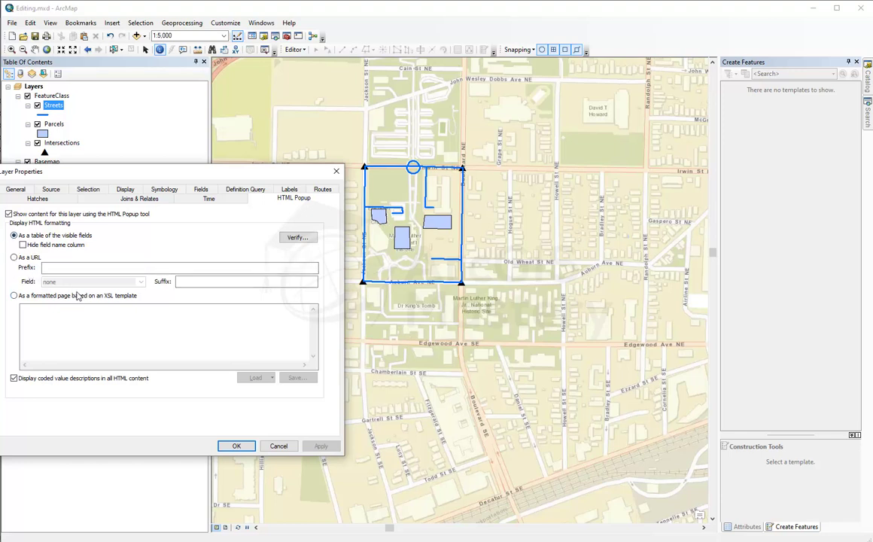
left_click(239, 446)
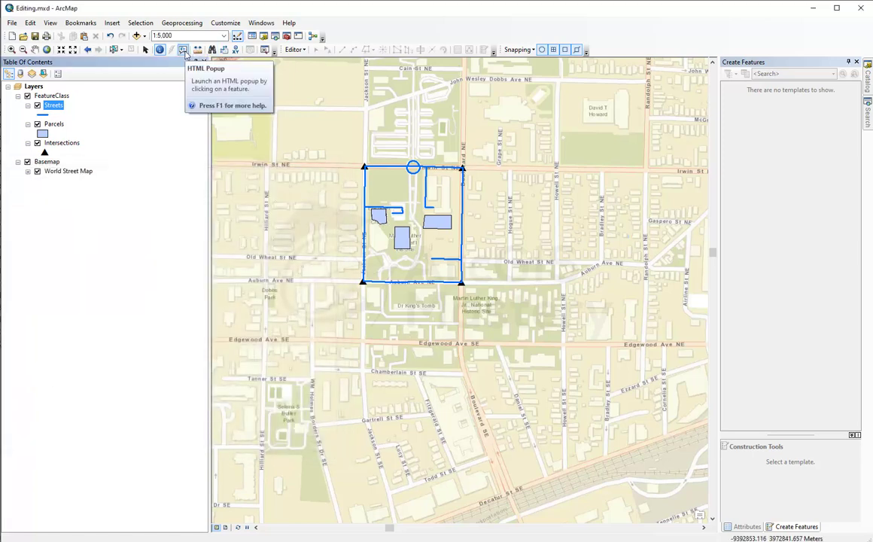
- View the HTML popup of the street1 line on the map, enlarge the popup window, and close it
left_click(185, 52)
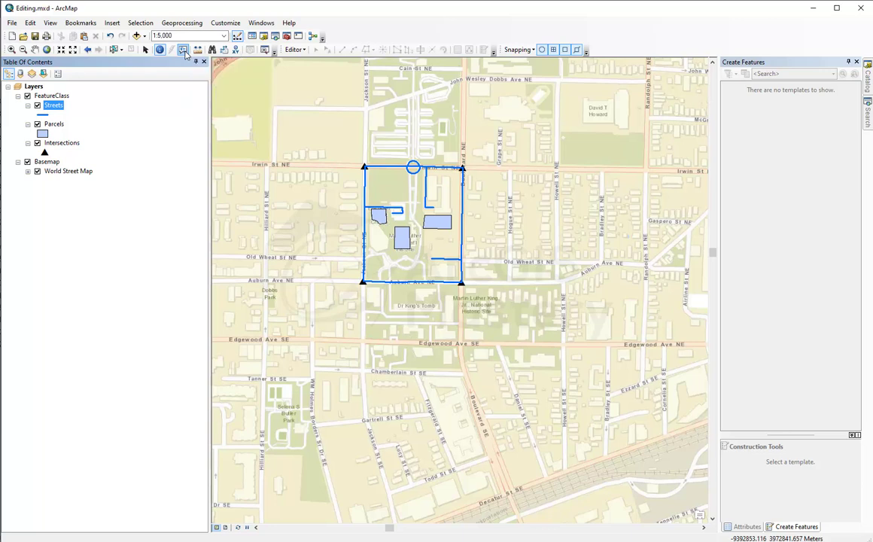
left_click(441, 171)
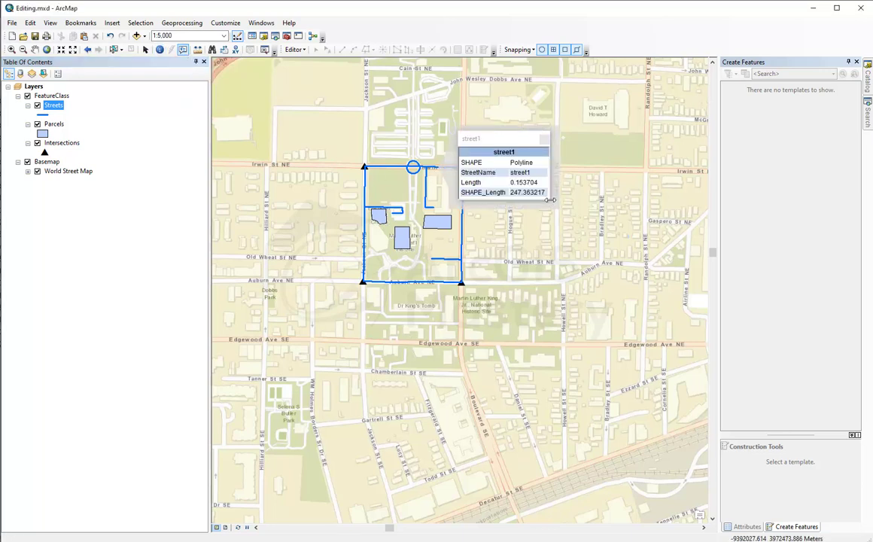
left_click_drag(551, 199, 636, 273)
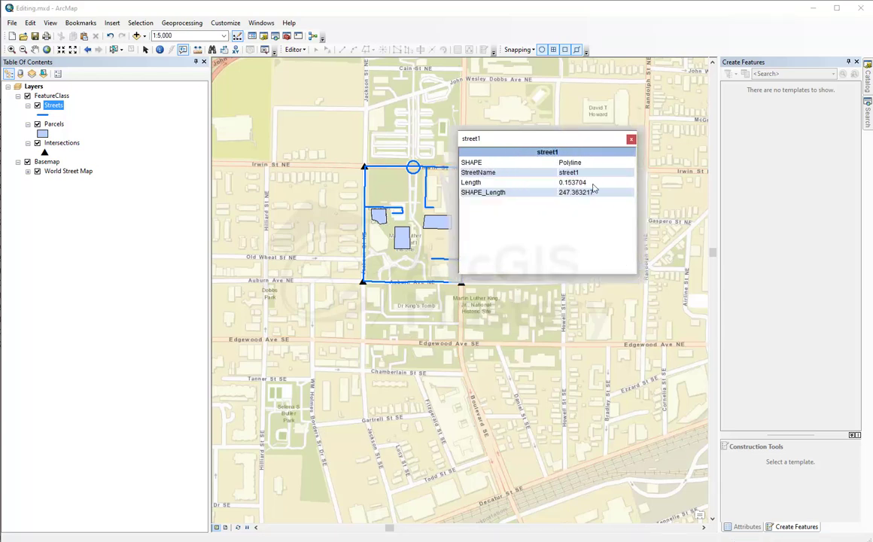
double_click(576, 192)
left_click_drag(527, 181, 476, 158)
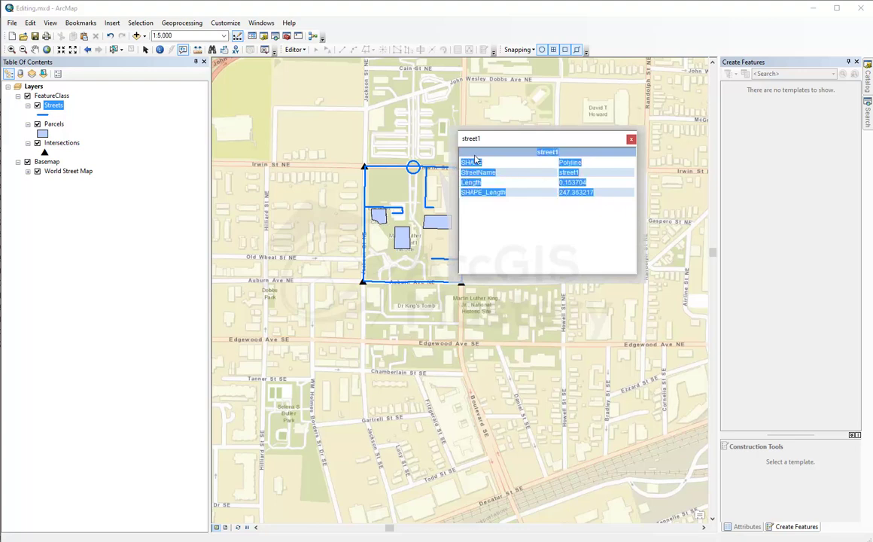
left_click(522, 184)
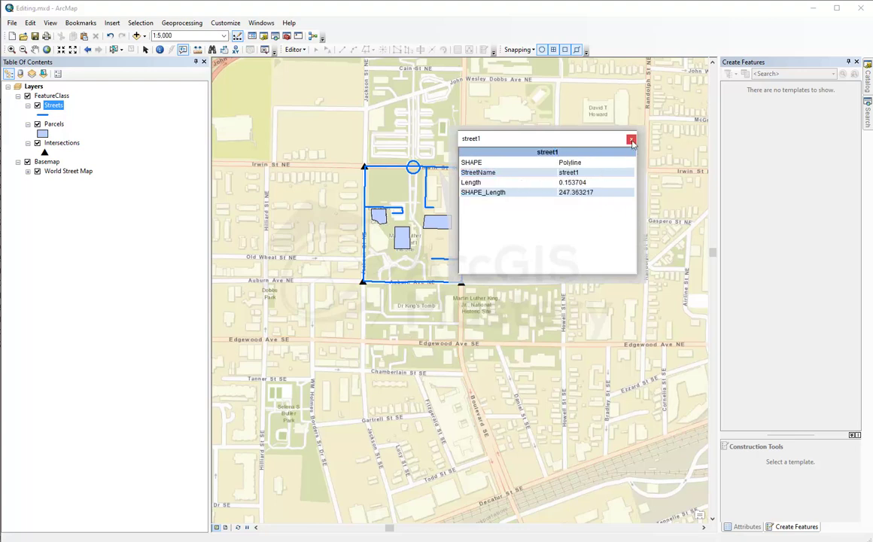
left_click(631, 140)
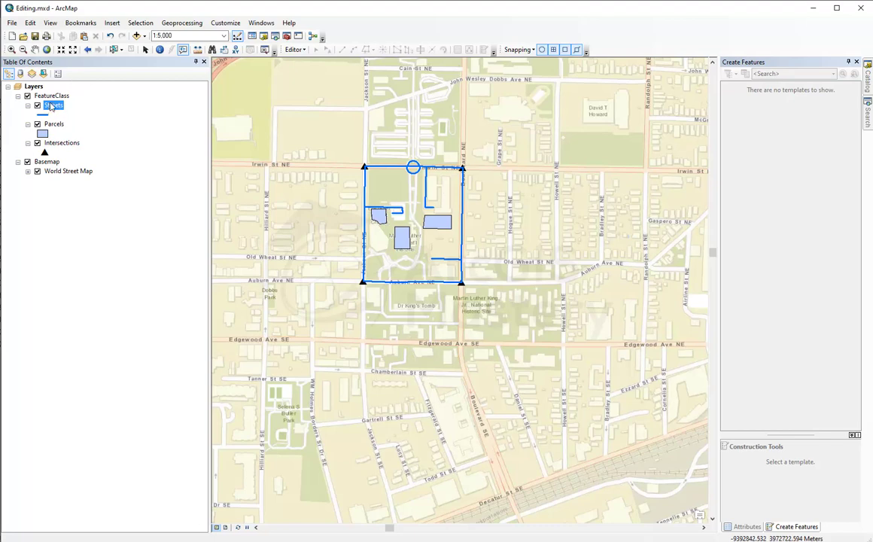
- Check the HTML popup settings in the Streets layer properties and close them without changes
right_click(49, 106)
left_click(138, 322)
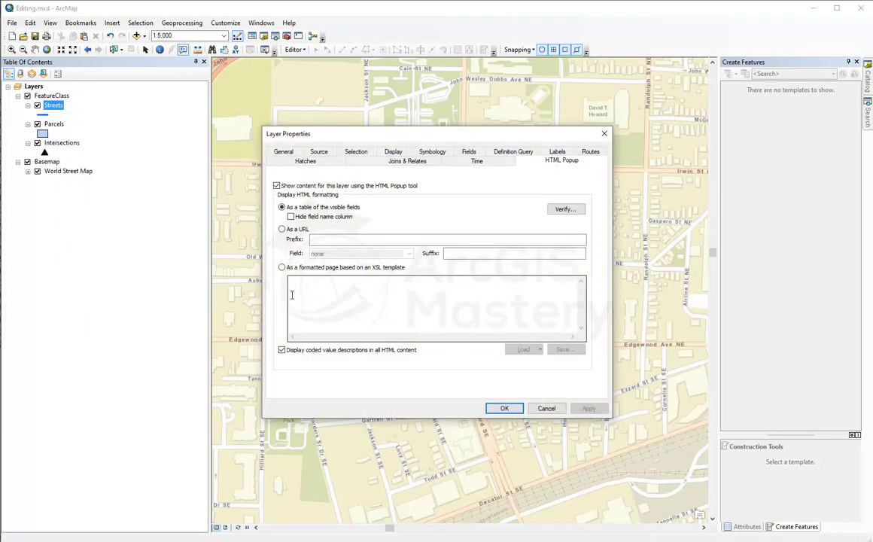
left_click(603, 133)
- Look at the unique values symbology options in the Parcels layer properties and close them without applying
right_click(55, 125)
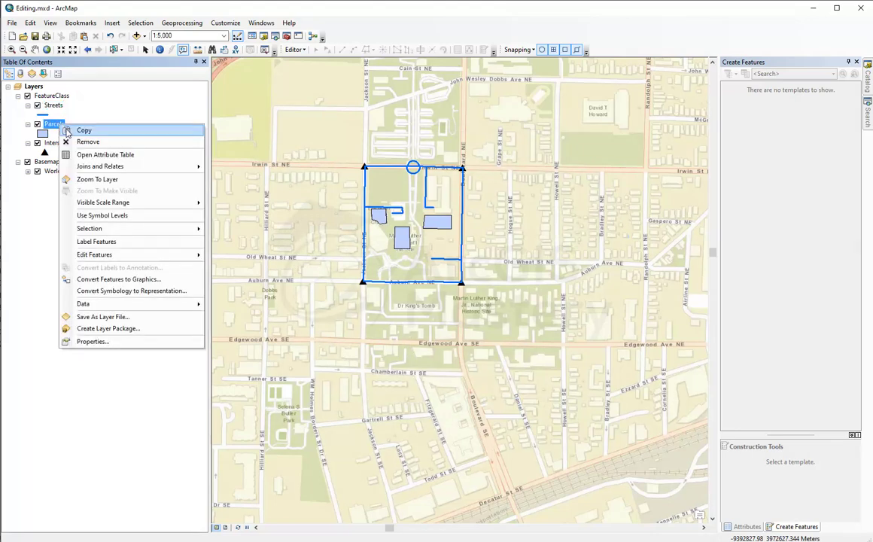
left_click(120, 341)
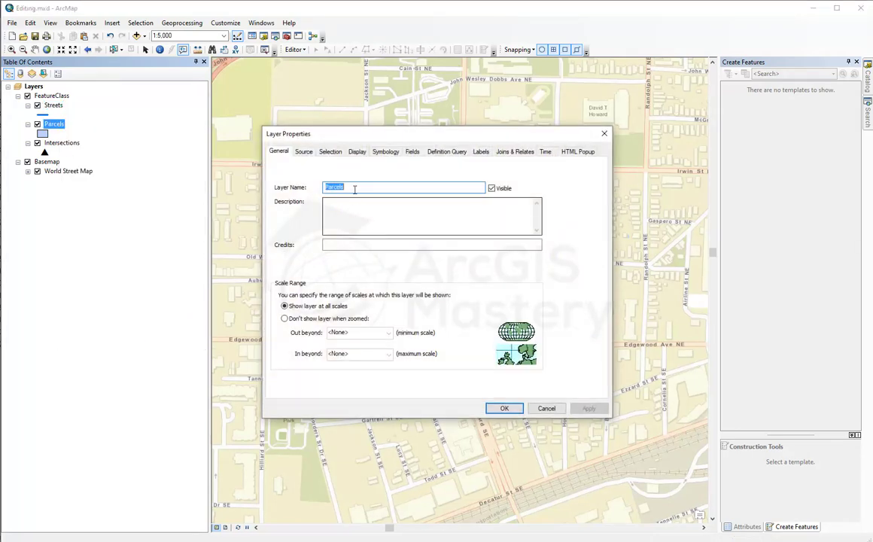
left_click(386, 153)
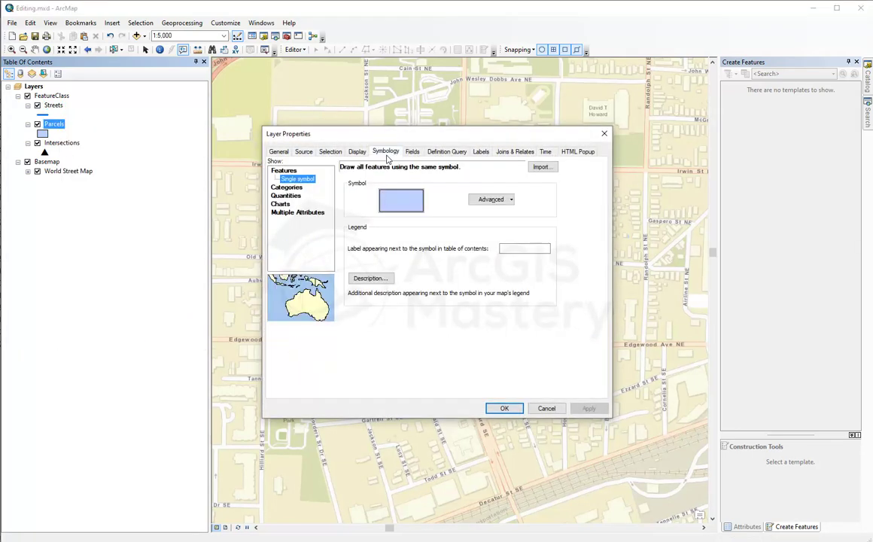
left_click(293, 188)
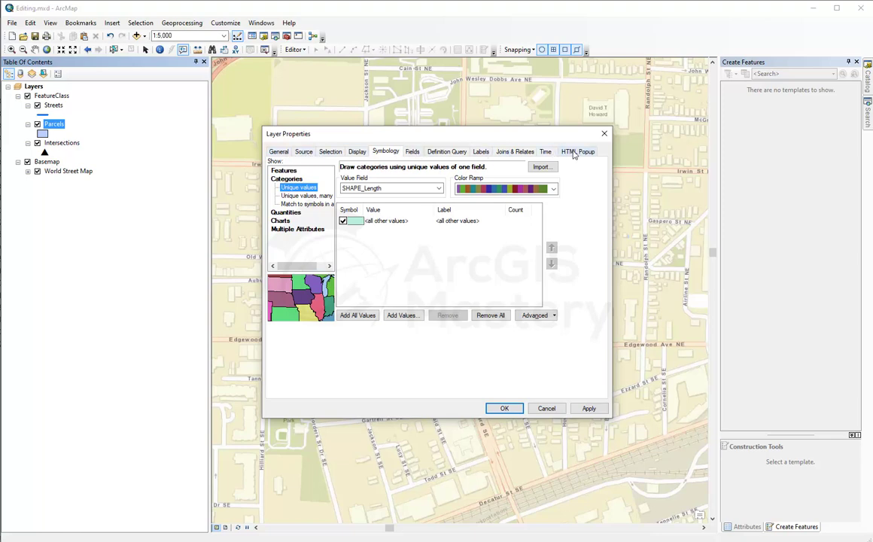
left_click(603, 135)
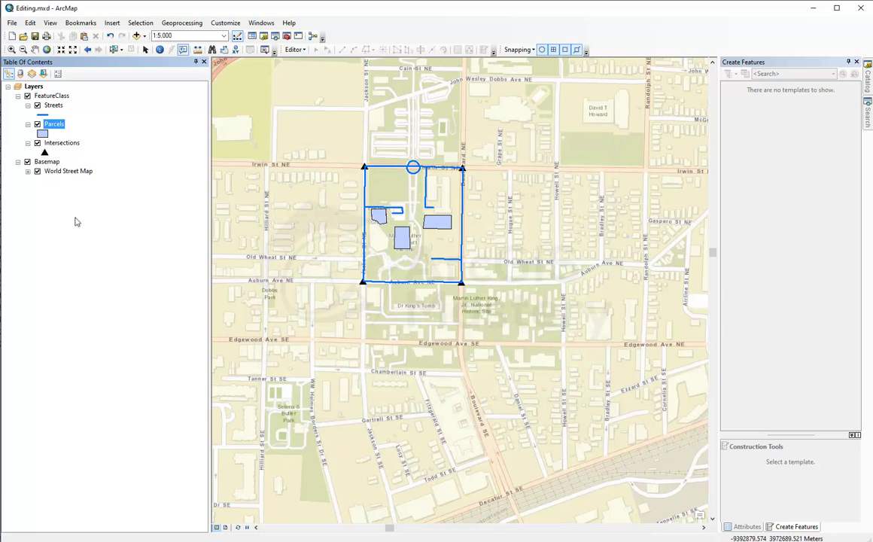
left_click(70, 194)
- Open the Streets attribute table, narrow its window, and place it so the street features remain in view
right_click(54, 105)
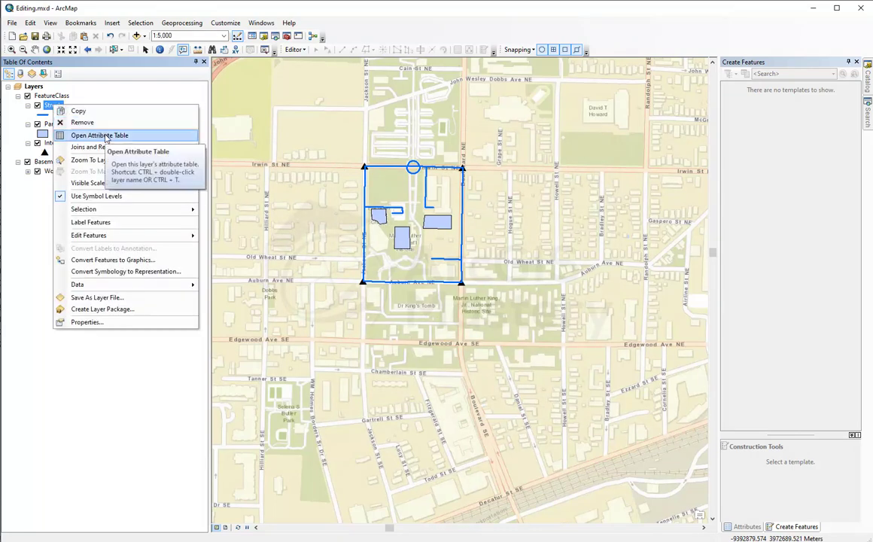
left_click(105, 137)
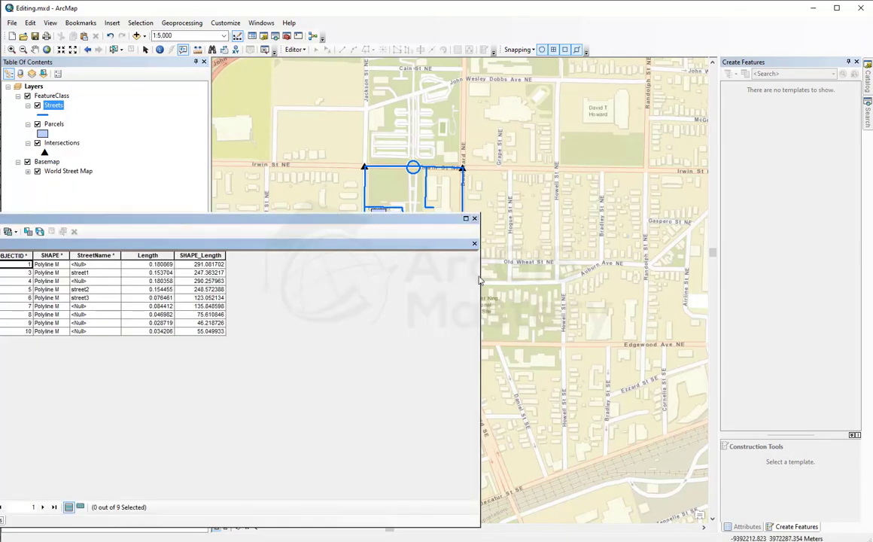
left_click_drag(481, 280, 329, 269)
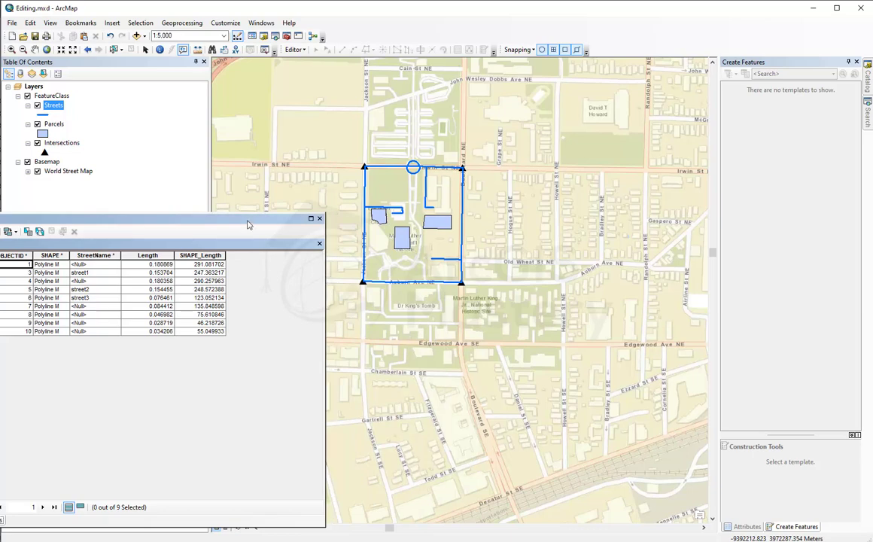
left_click_drag(247, 219, 267, 197)
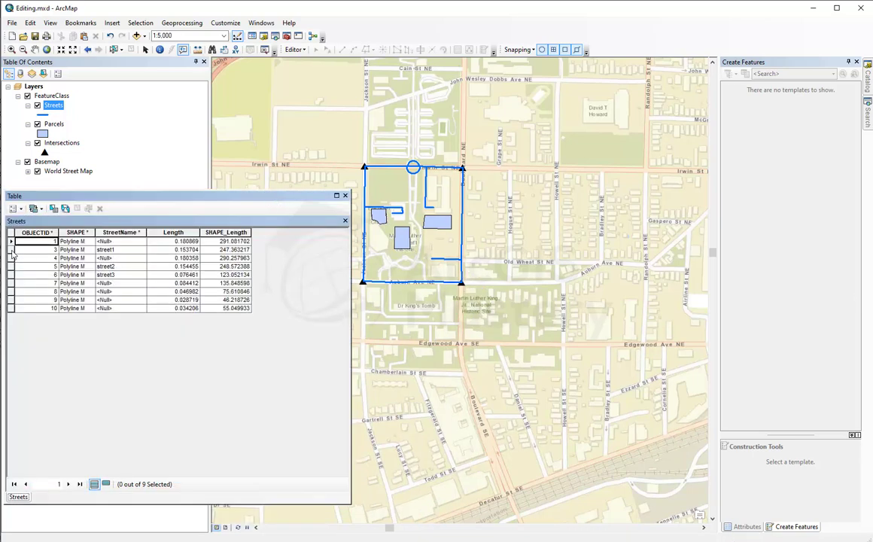
- Select individual records in the Streets table, finishing with the block of rows from OBJECTID 5 through 9
left_click(11, 249)
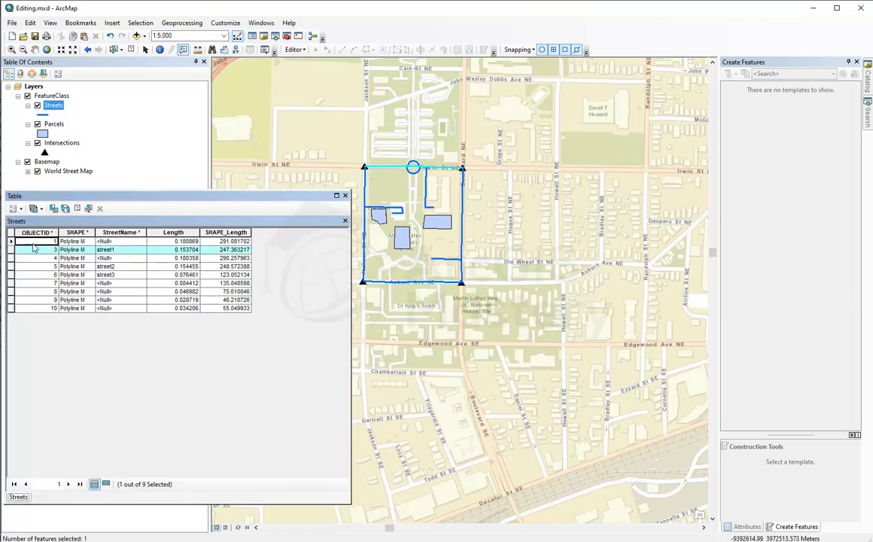
left_click(11, 267)
left_click(11, 285)
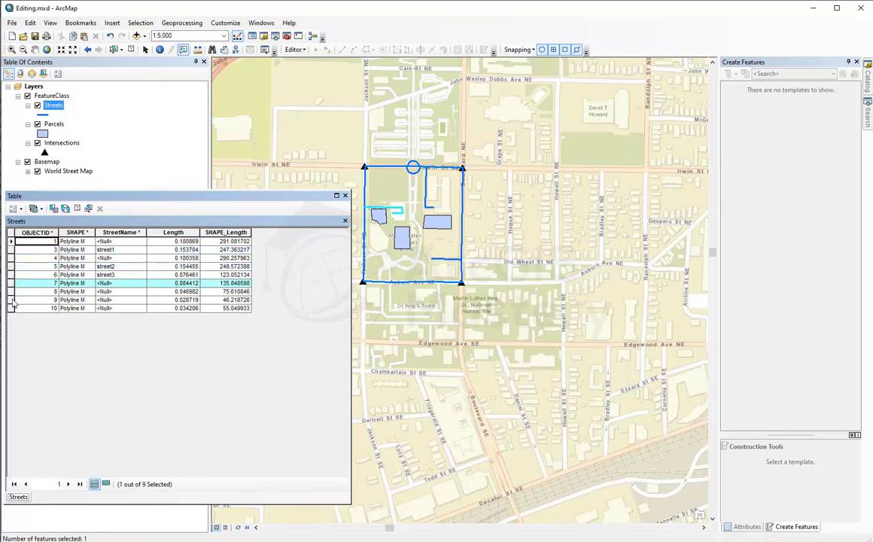
left_click_drag(10, 300, 11, 266)
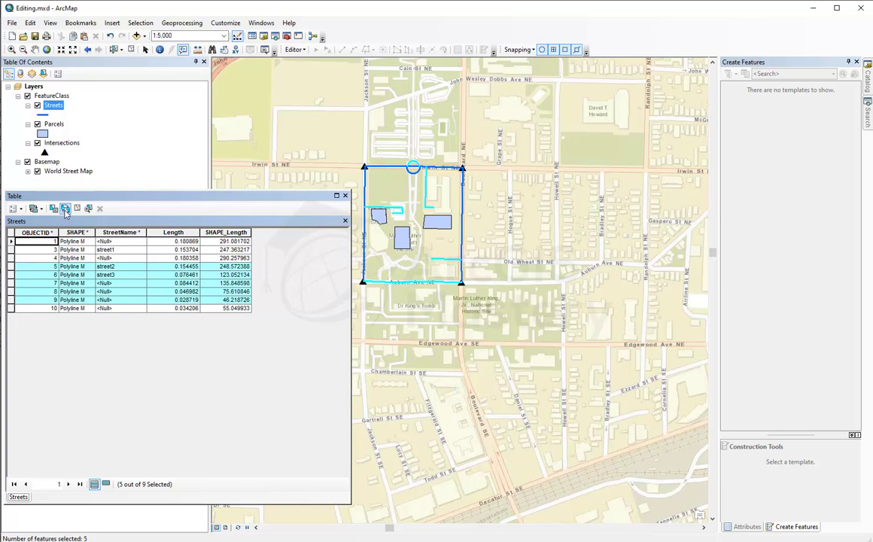
- Switch the Streets selection back and forth, ending with OBJECTID 1, 3, 4 and 10 selected
left_click(65, 209)
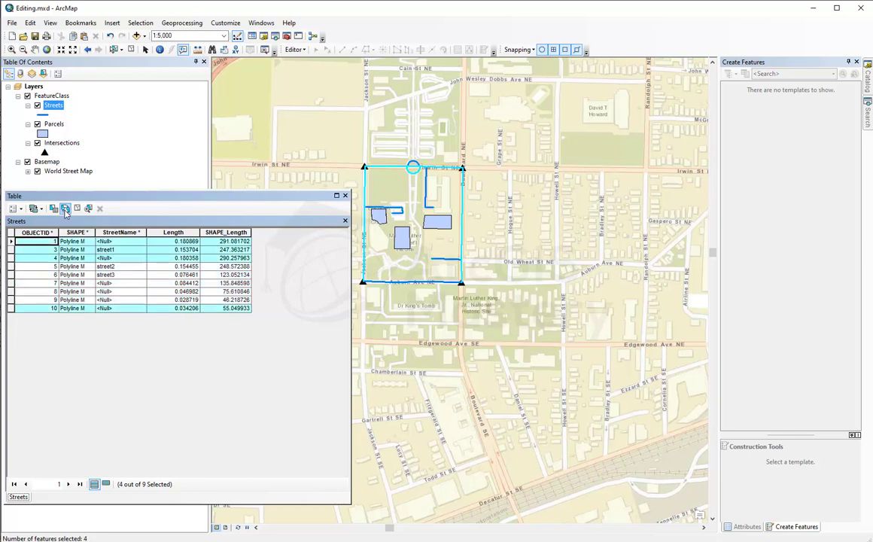
left_click(65, 209)
left_click(66, 209)
left_click(65, 209)
left_click(66, 209)
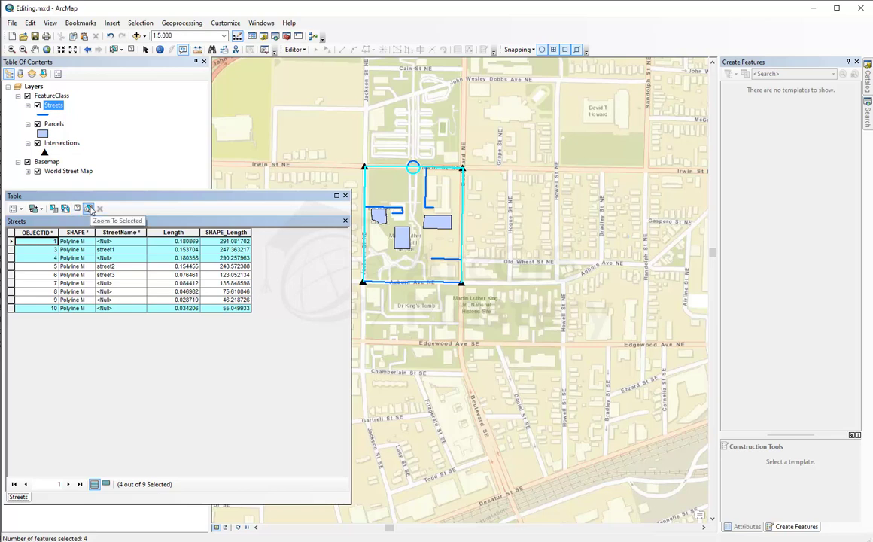
- Zoom the map to the selected streets and clear the Streets selection
left_click(89, 209)
scroll(571, 318, "up", 3)
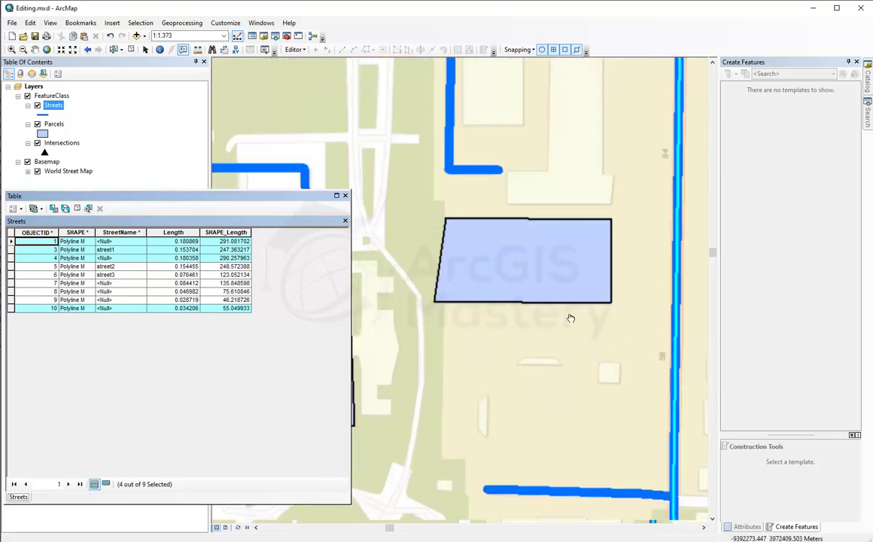
scroll(571, 319, "down", 5)
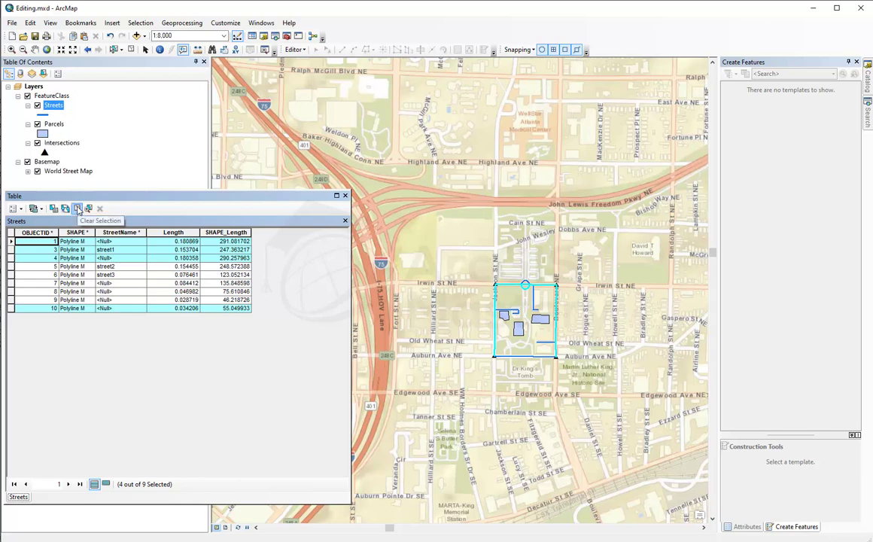
left_click(78, 210)
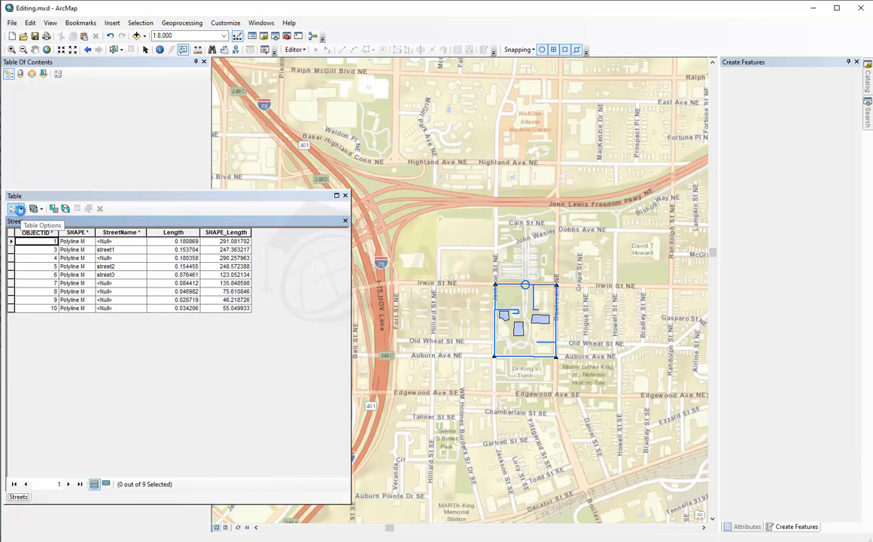
- Review the Streets table options and layer commands, and limit the table to showing only selected records
left_click(19, 210)
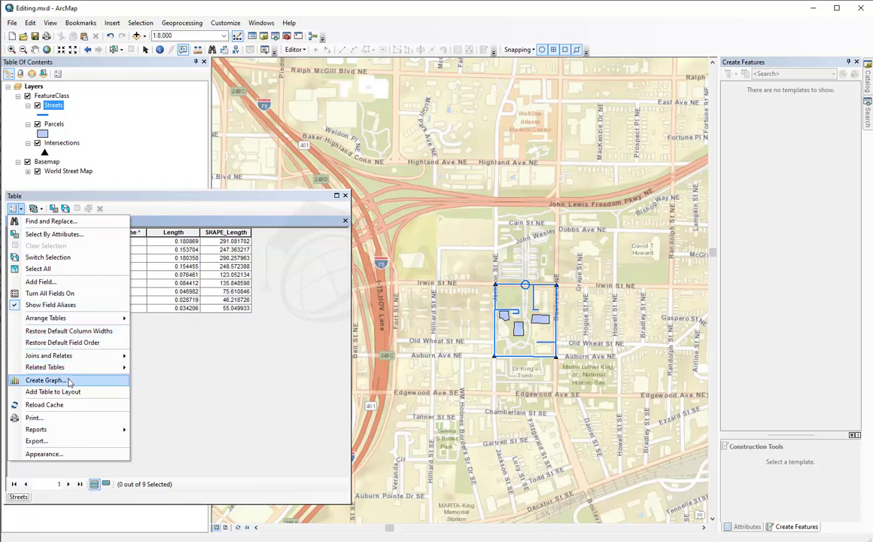
left_click(58, 108)
right_click(58, 108)
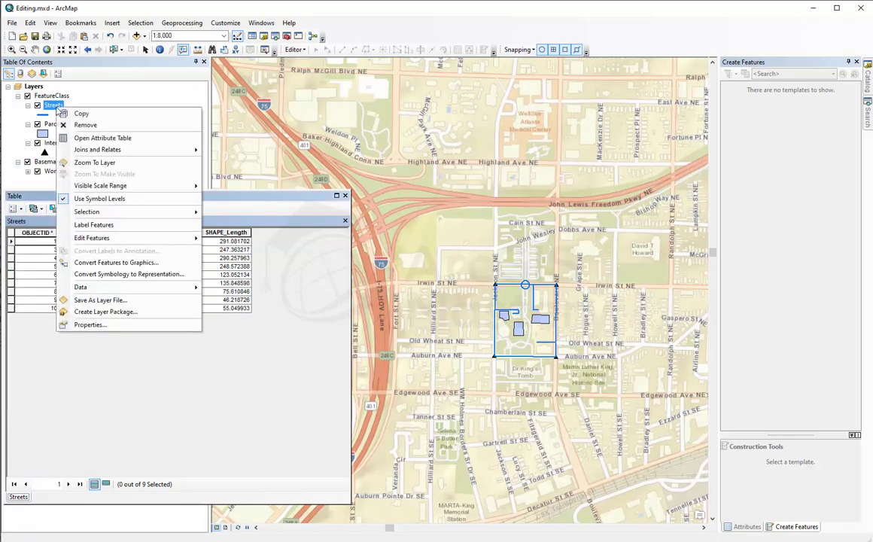
left_click(22, 209)
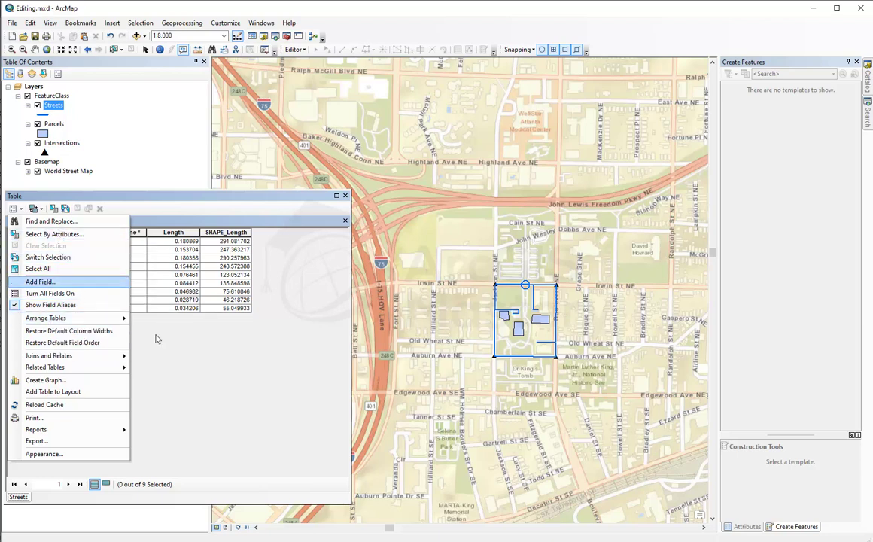
left_click(206, 358)
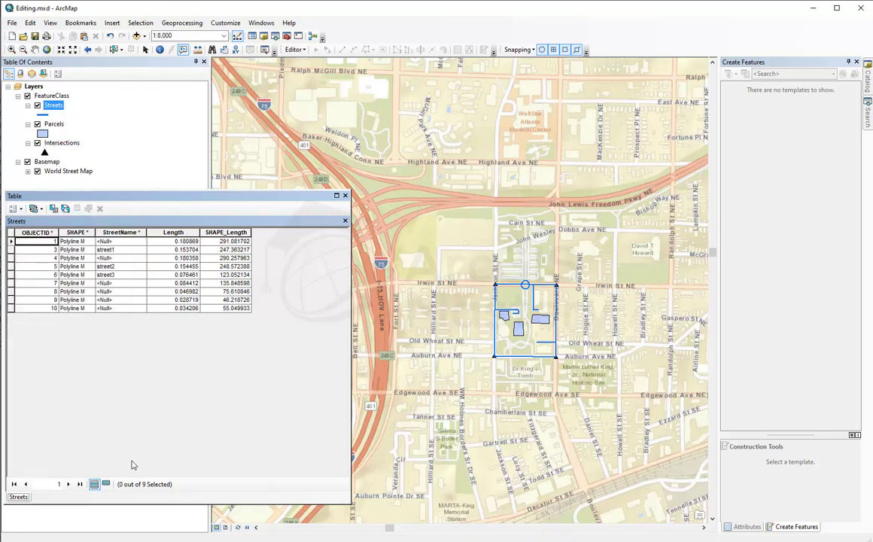
left_click(107, 485)
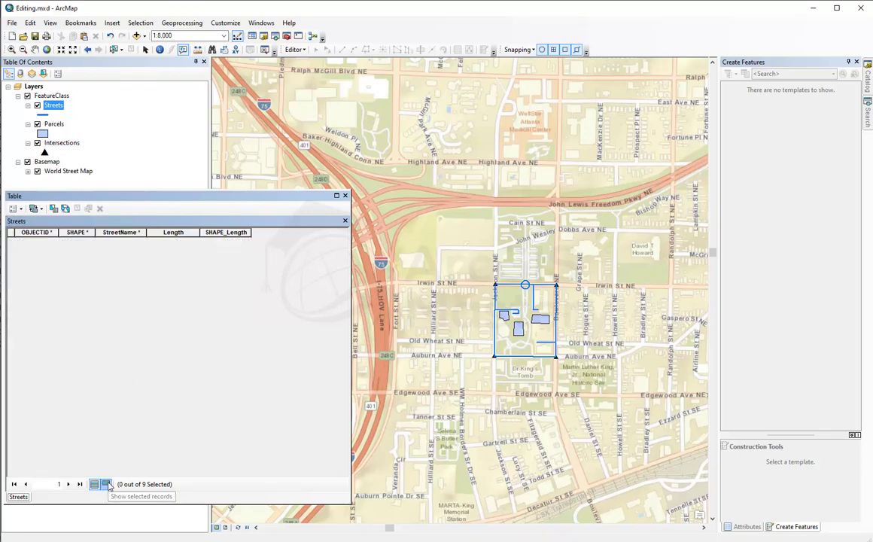
- Show all Streets records, box-select features on the northwest side of the block, and toggle the table between selected and all records
left_click(95, 486)
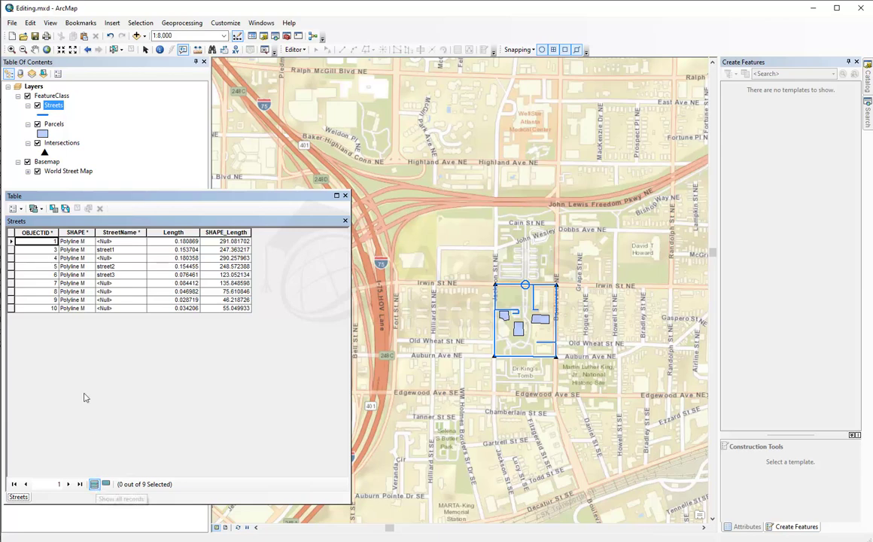
left_click(114, 50)
left_click_drag(463, 268, 518, 330)
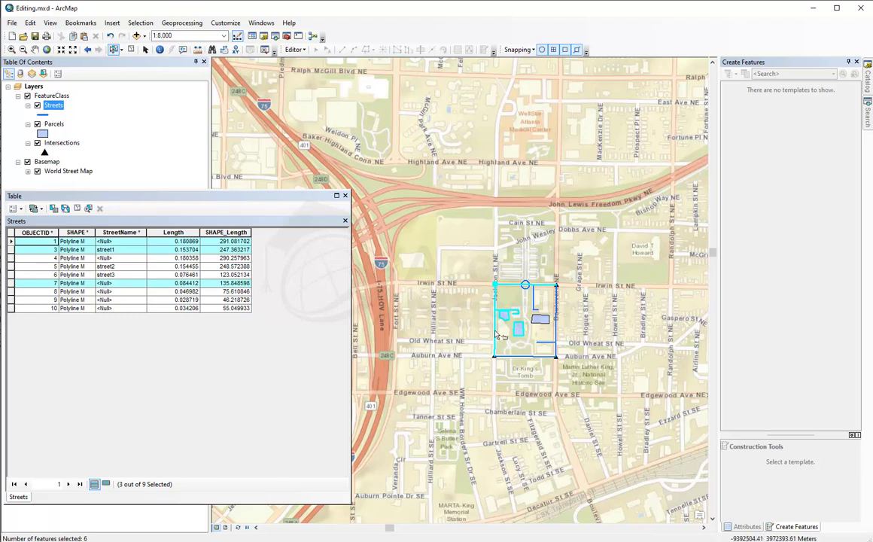
left_click(107, 487)
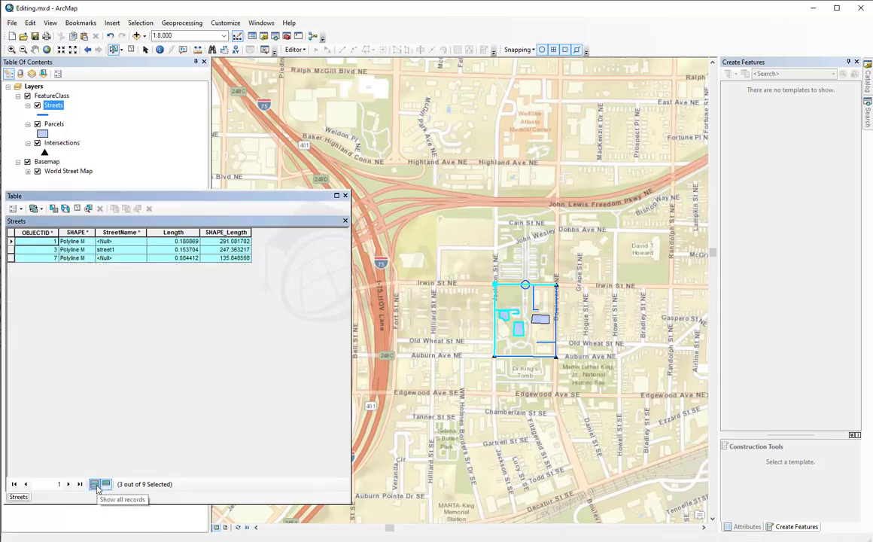
left_click(95, 486)
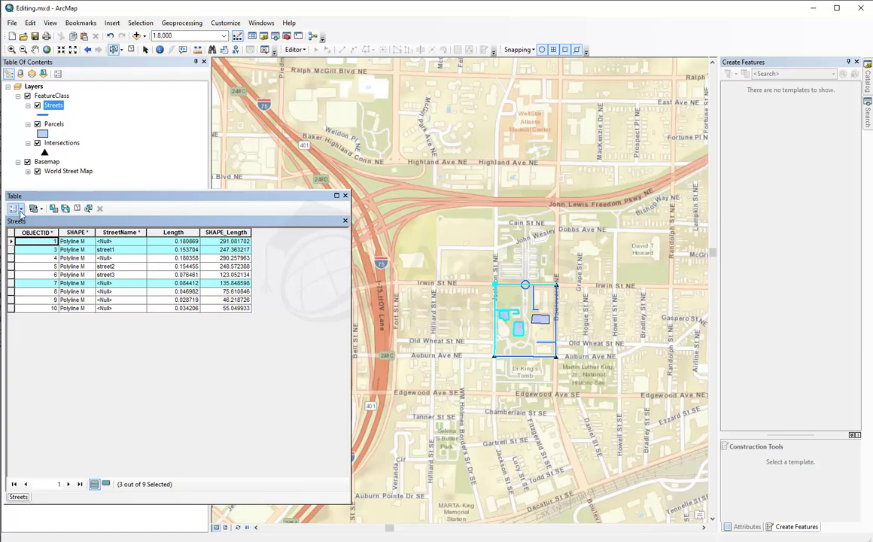
- Open the related Intersections table and switch between it and the Streets table, ending on Intersections
left_click(33, 208)
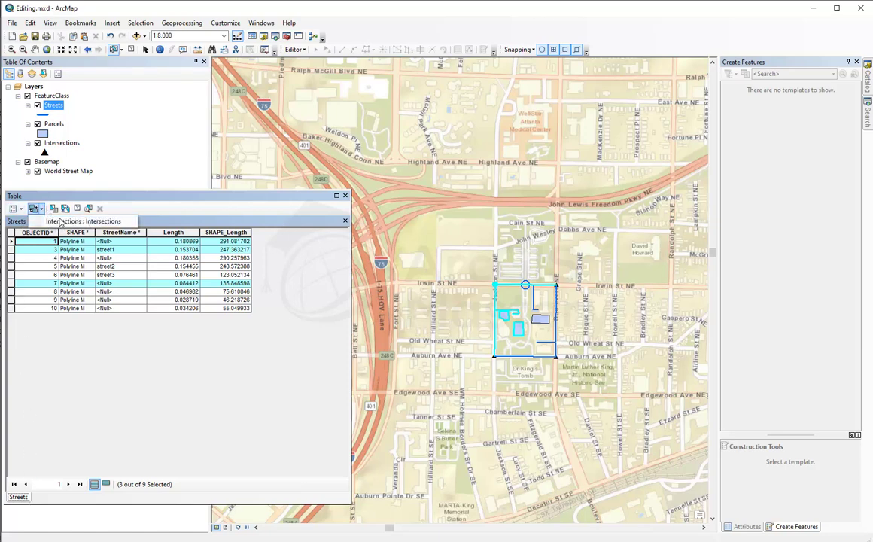
left_click(66, 222)
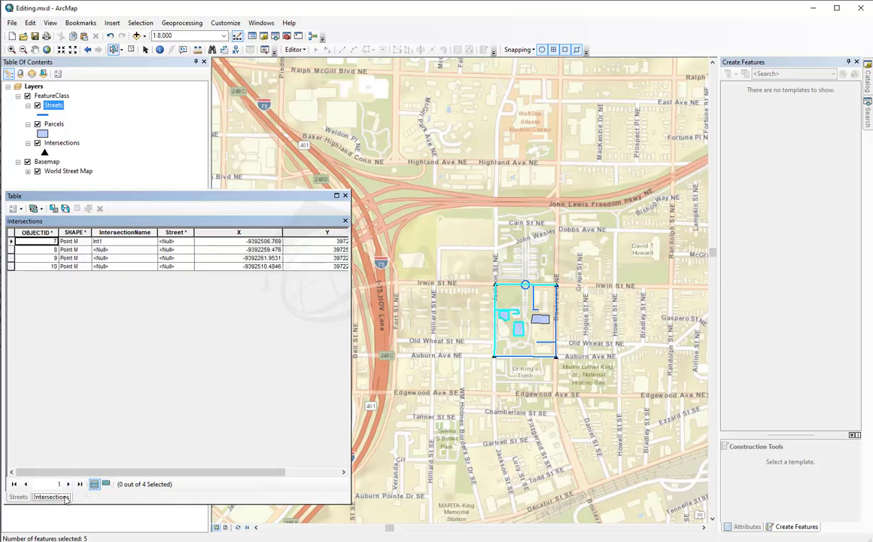
left_click(19, 497)
left_click(44, 498)
left_click(20, 498)
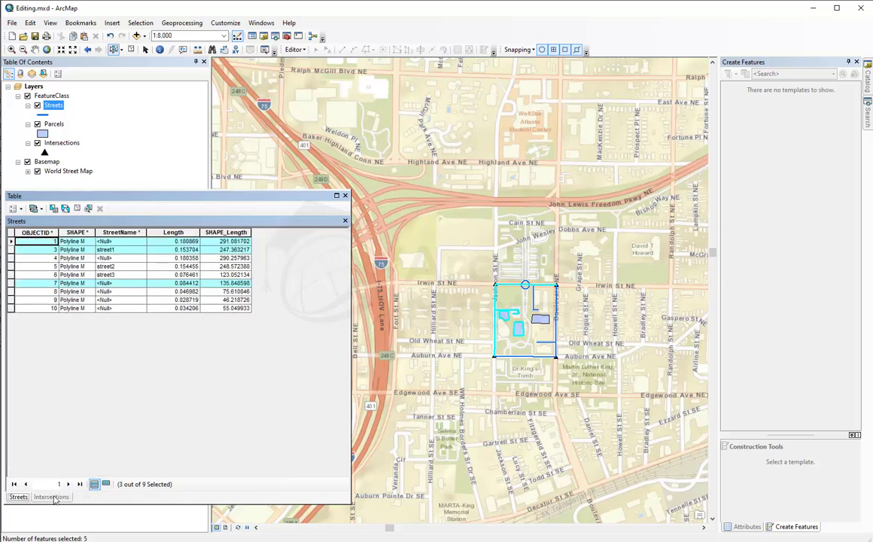
left_click(52, 498)
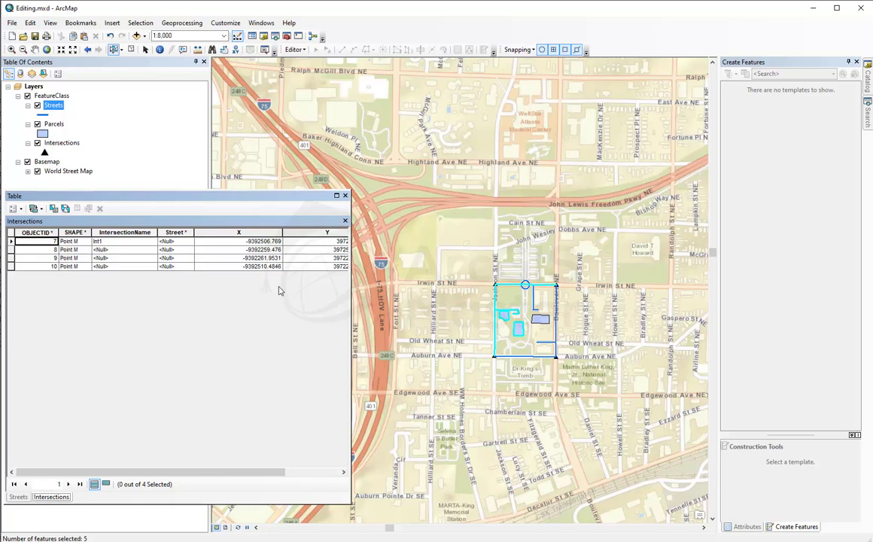
- Widen the table window to fit all Intersections fields and review the commands available for the X field
left_click_drag(350, 285, 405, 285)
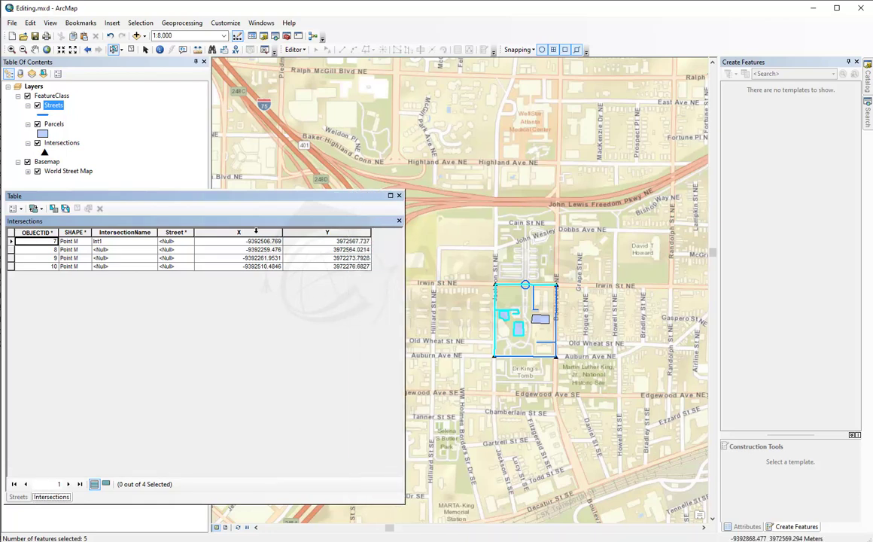
left_click(252, 233)
right_click(251, 236)
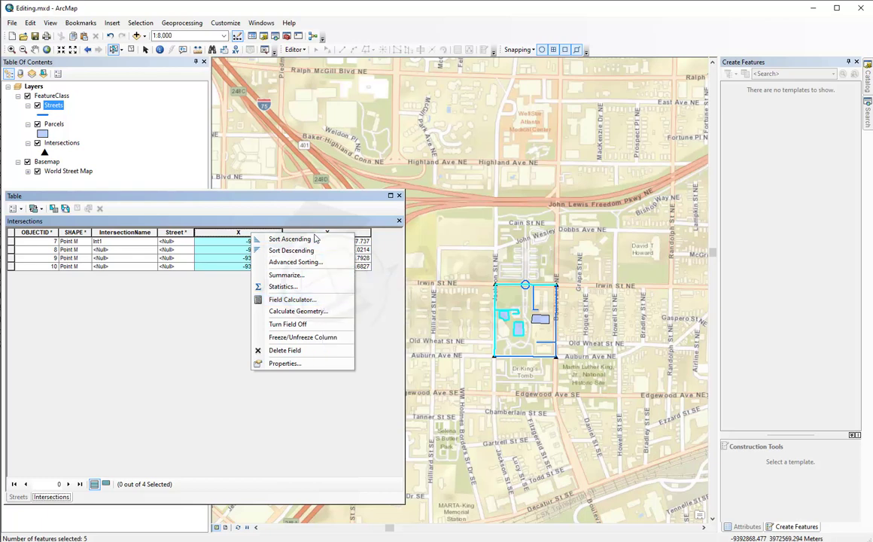
left_click(204, 318)
- Calculate the Intersections table's Street field as [OBJECTID] with the Field Calculator, outside an edit session
left_click(170, 231)
right_click(171, 231)
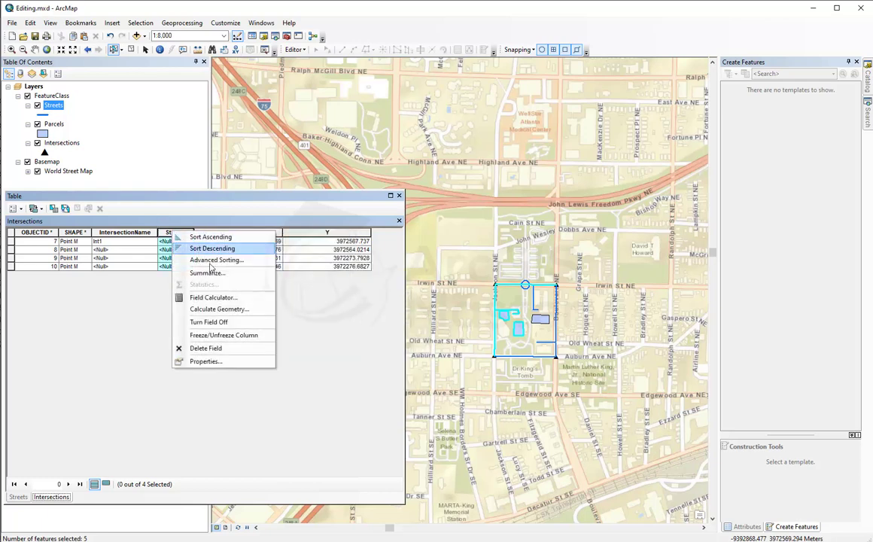
left_click(213, 298)
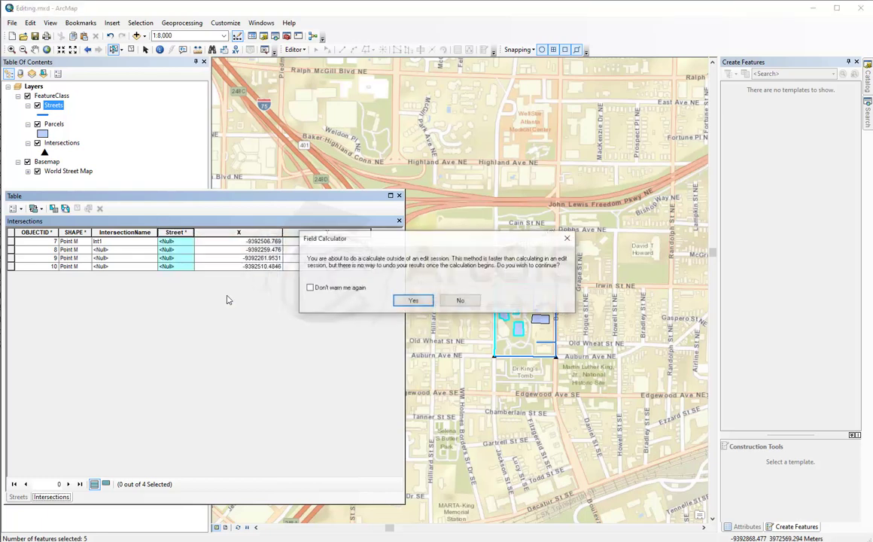
left_click(413, 301)
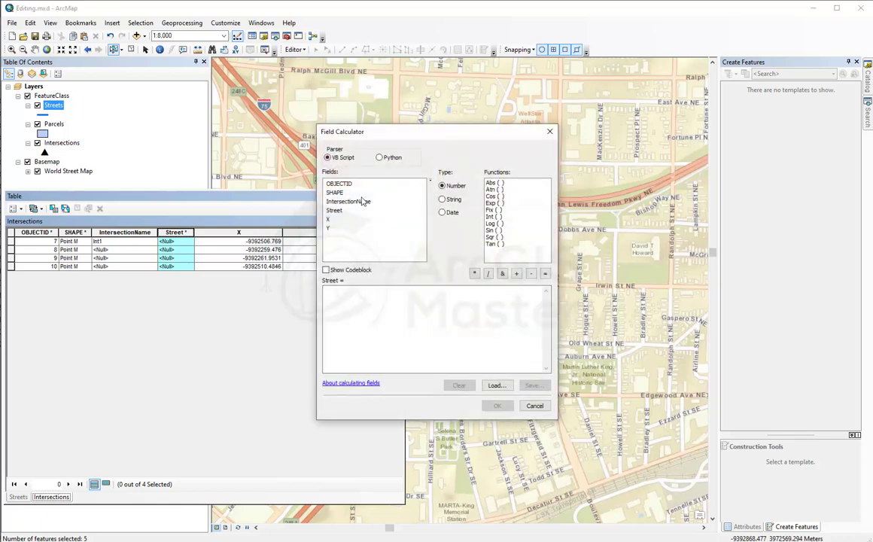
left_click(339, 183)
double_click(339, 184)
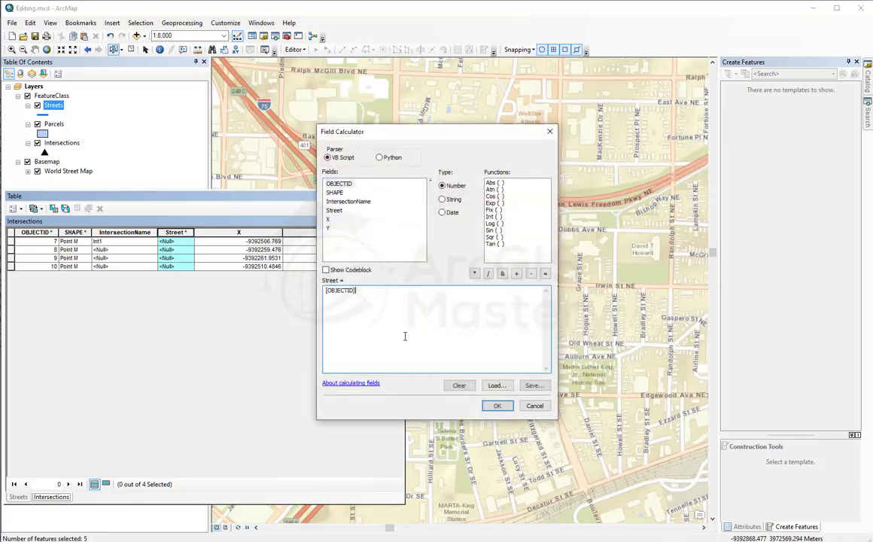
left_click(497, 406)
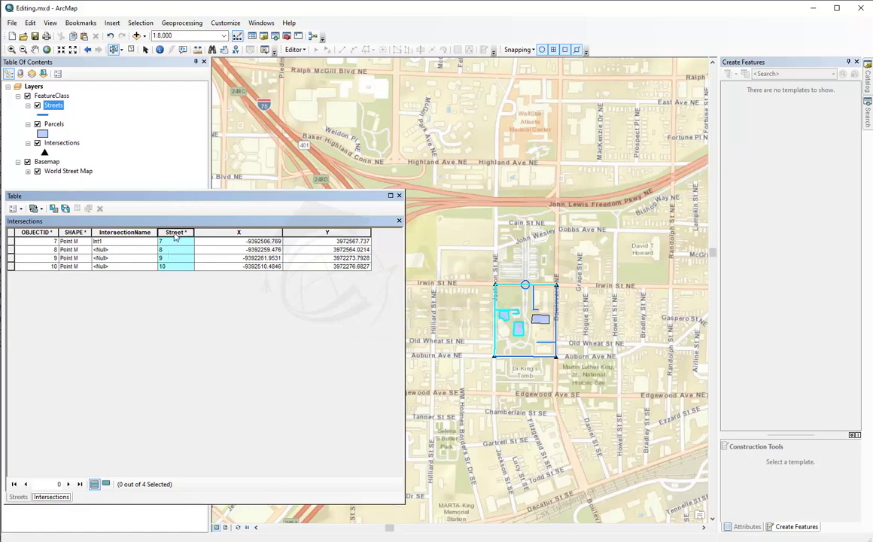
- Review the sorting, summarizing, calculation and column commands available for the Street field
right_click(177, 235)
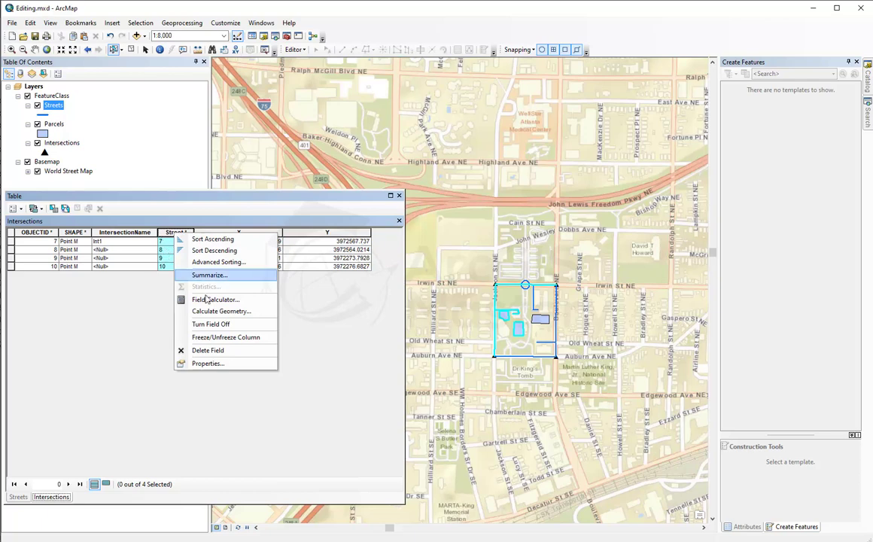
left_click(332, 292)
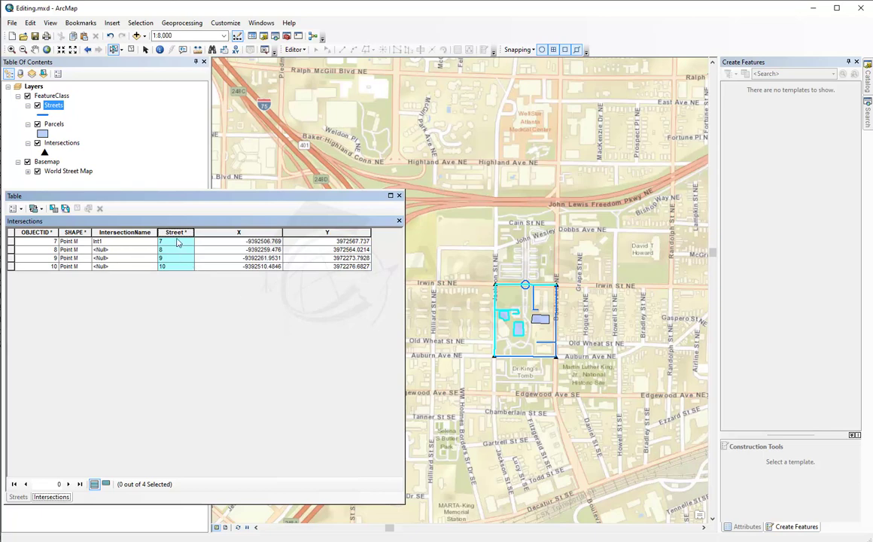
right_click(176, 235)
left_click(132, 289)
right_click(170, 237)
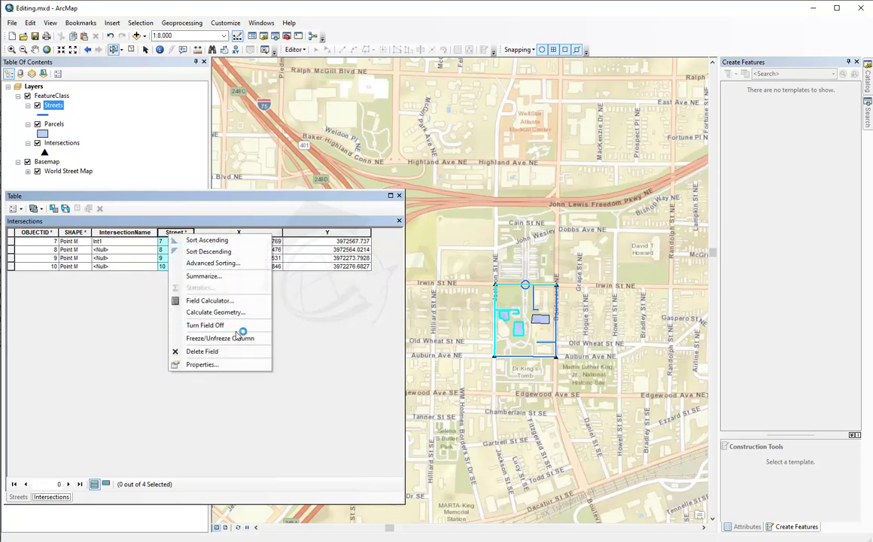
left_click(113, 280)
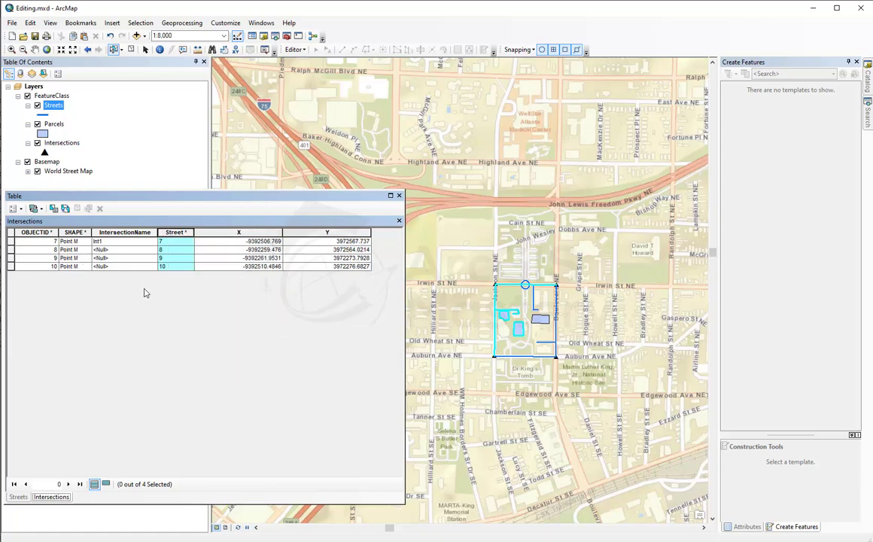
- View the Street field's properties without changing them, and close the attribute table window
right_click(174, 232)
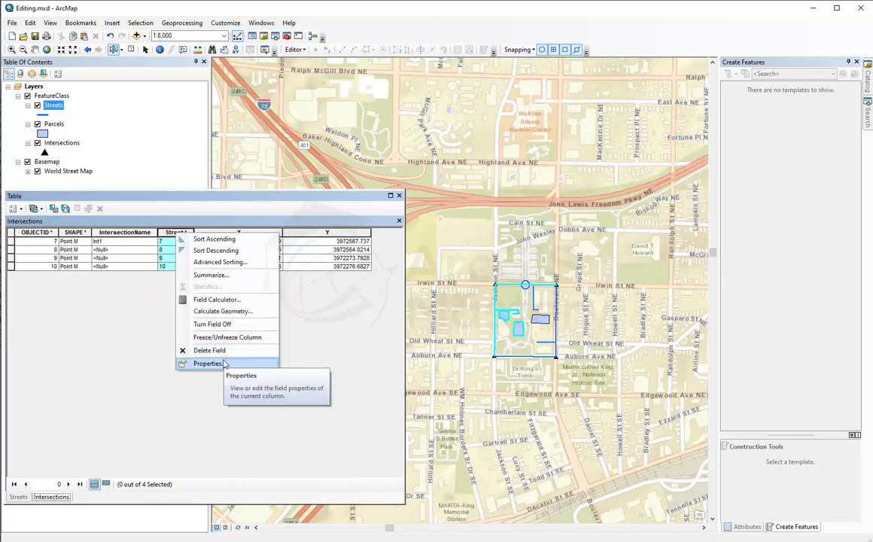
left_click(211, 364)
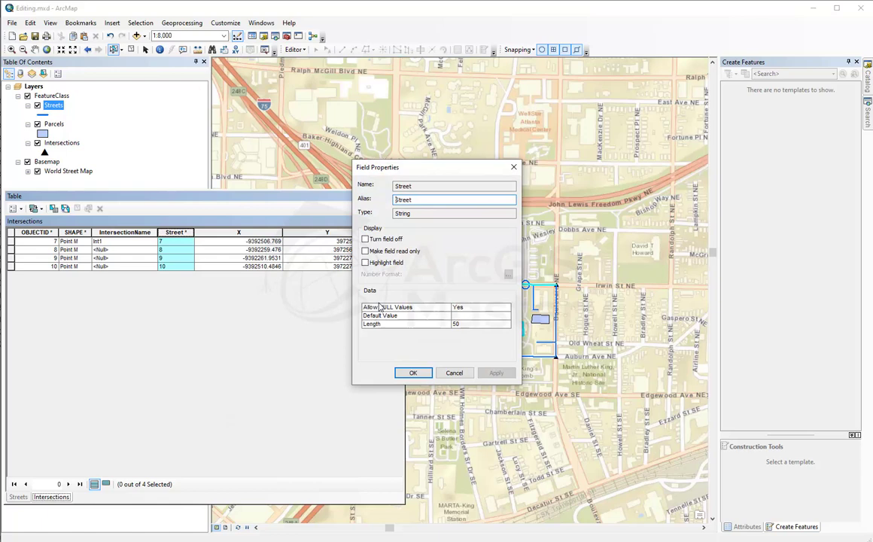
left_click(422, 200)
left_click(464, 375)
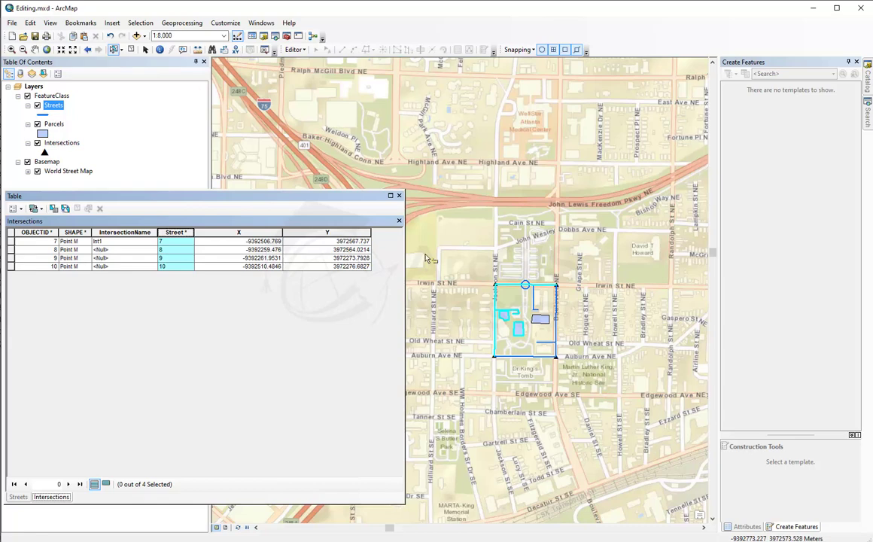
left_click(400, 197)
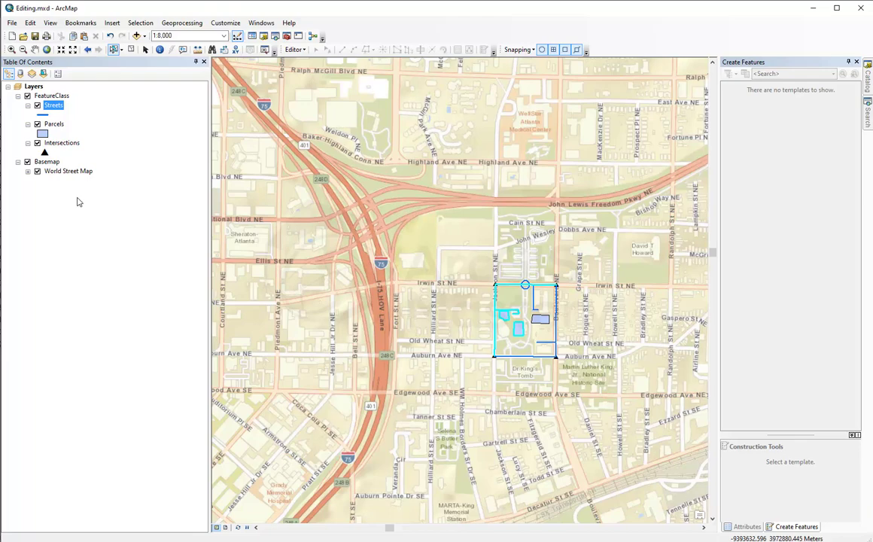
- Clear the current selection, box-select all streets, parcels and intersections around the block, and clear that selection
scroll(542, 320, "down", 2)
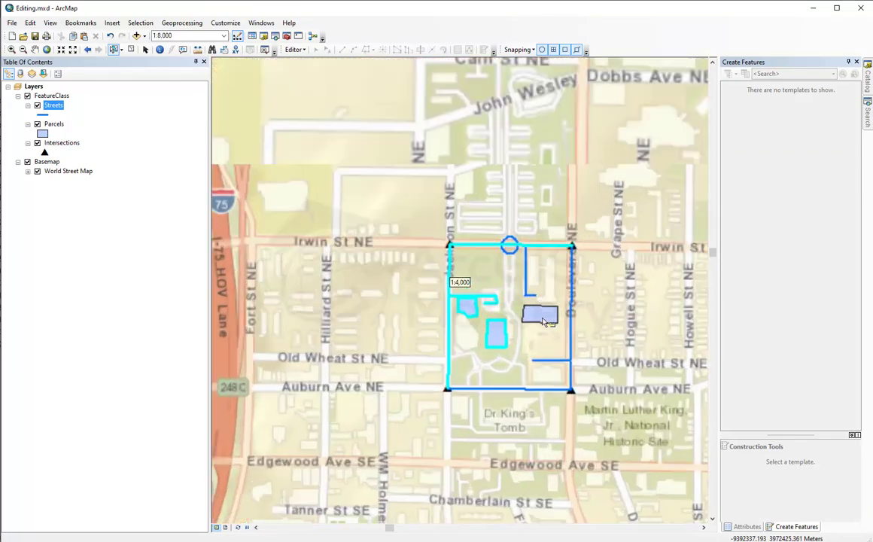
scroll(544, 320, "down", 1)
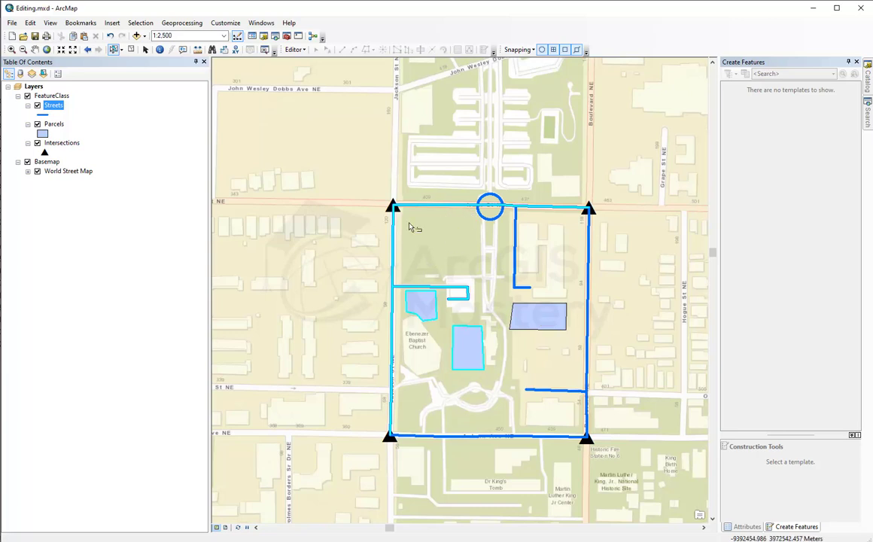
left_click(132, 51)
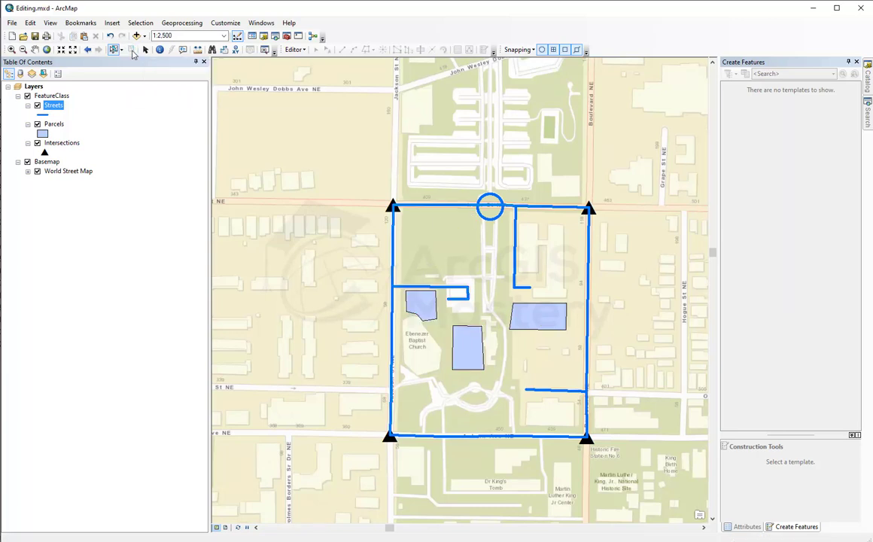
left_click_drag(329, 167, 631, 463)
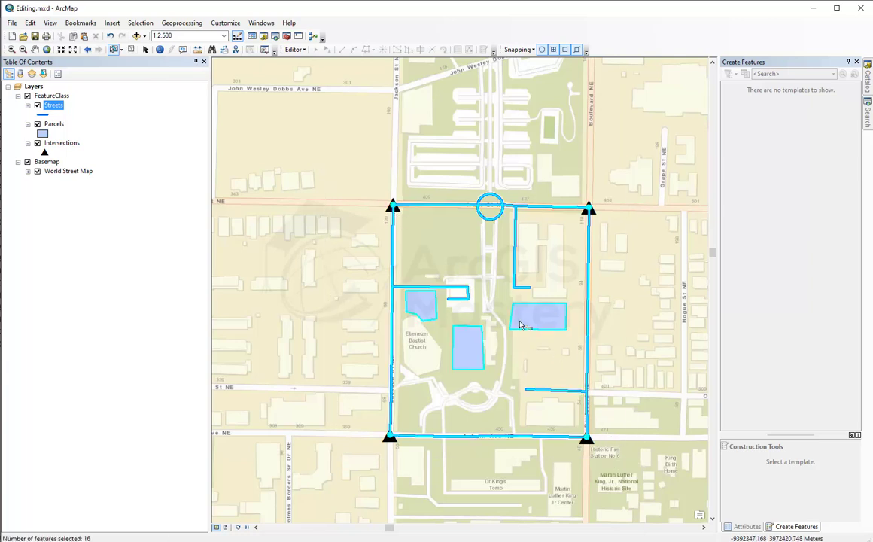
left_click(131, 49)
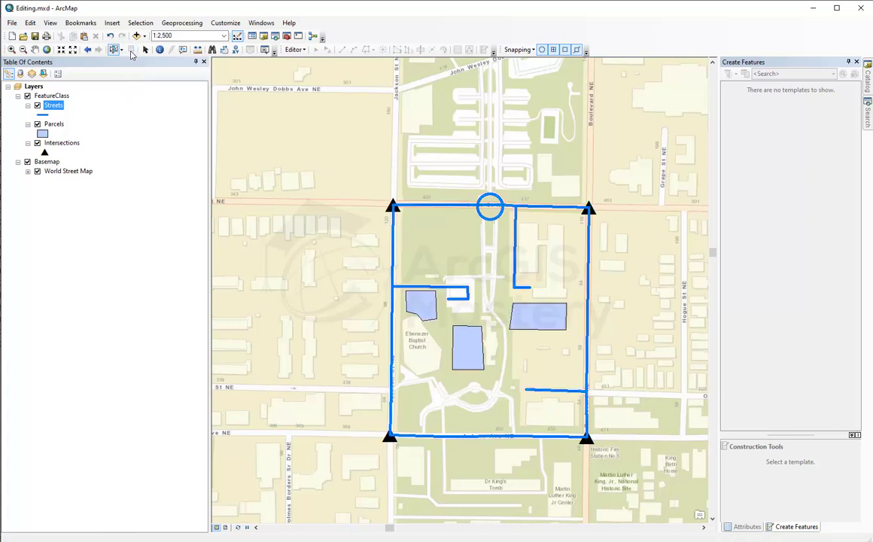
- Make Streets the only selectable layer and draw a selection box around the whole block
right_click(59, 109)
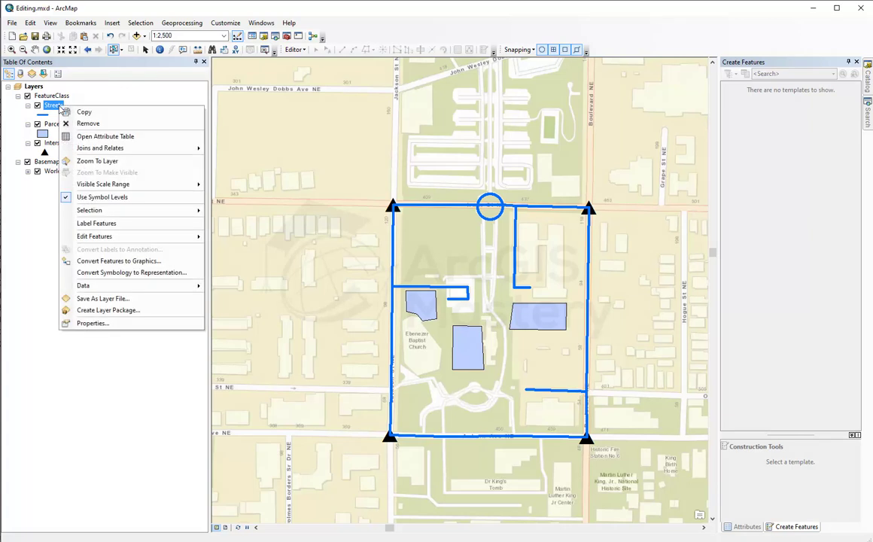
mouse_move(165, 216)
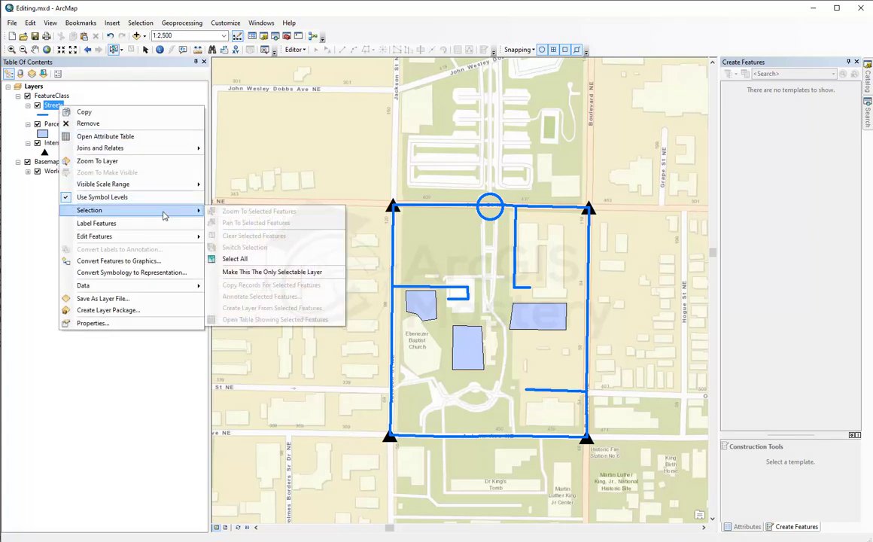
left_click(275, 274)
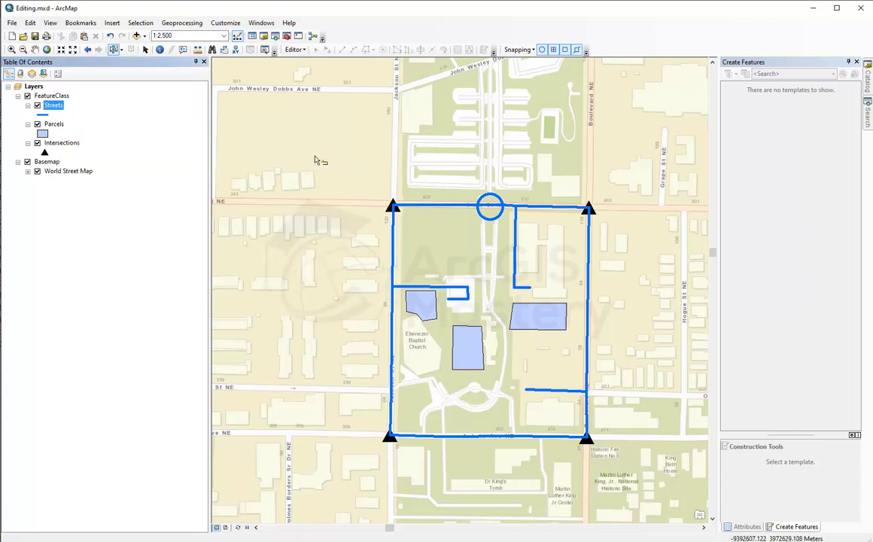
left_click_drag(314, 157, 636, 471)
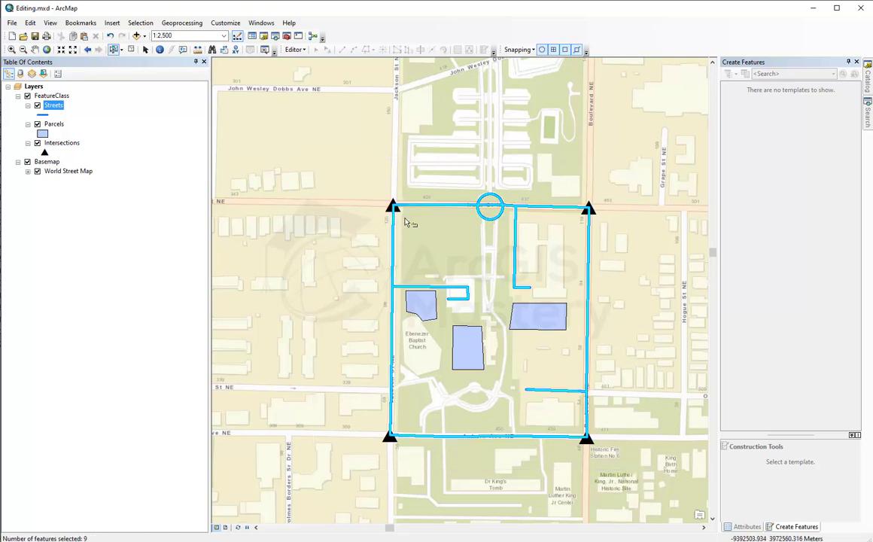
- In the layer list grouped by visibility, make Parcels and Intersections selectable and box-select the features around the block
left_click(32, 73)
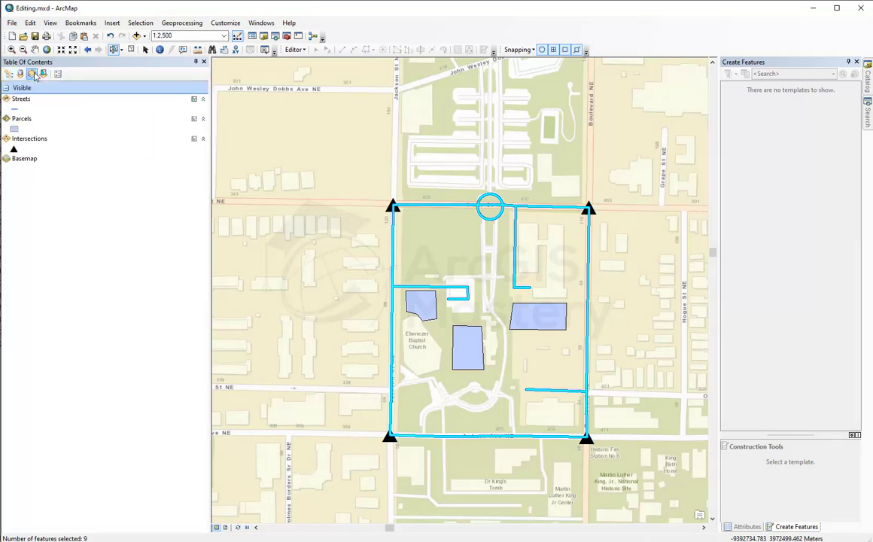
left_click(195, 121)
left_click(194, 141)
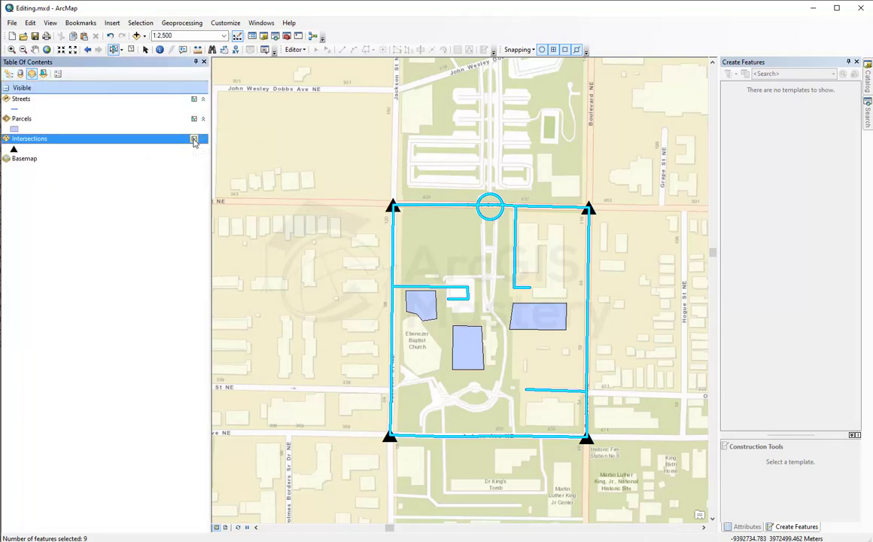
left_click_drag(347, 160, 567, 445)
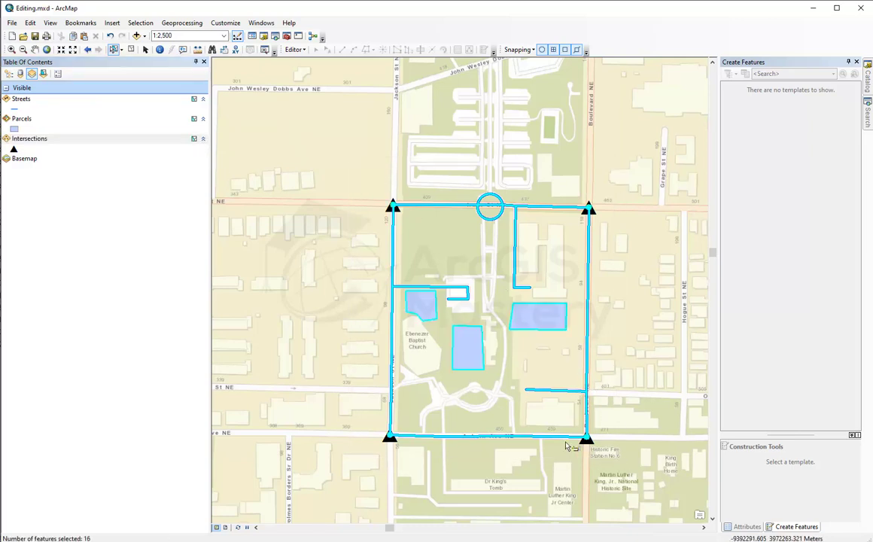
- List the layers by drawing order, clear the selection, and select by a polygon of about 22,700 sq m around the block's northwest corner
left_click(10, 74)
left_click(131, 49)
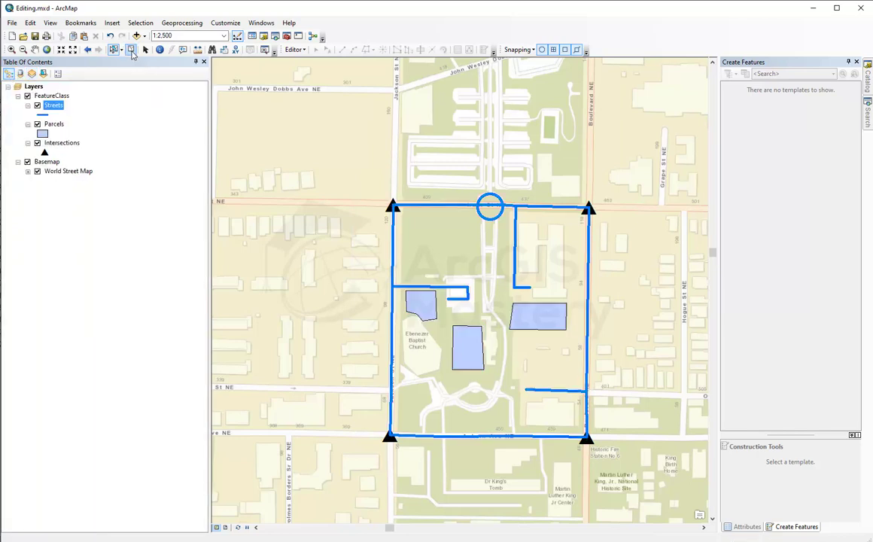
left_click(118, 51)
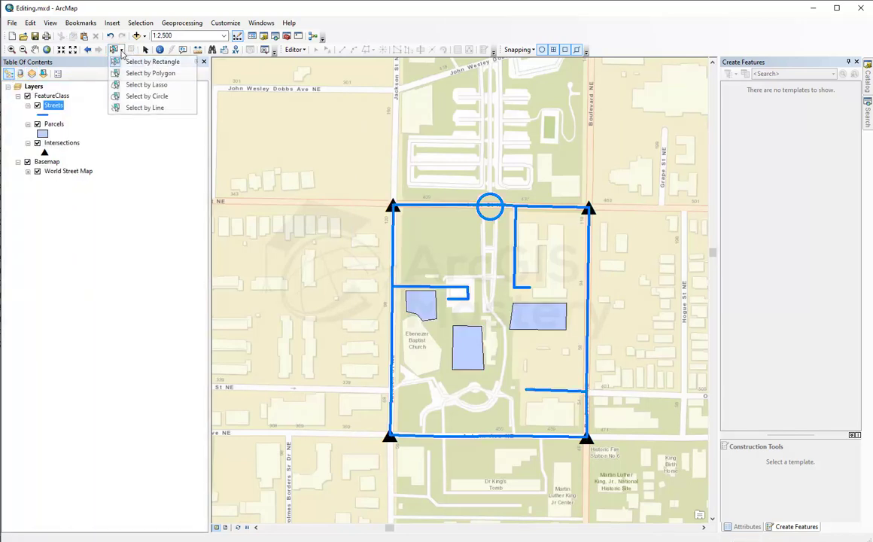
left_click(143, 73)
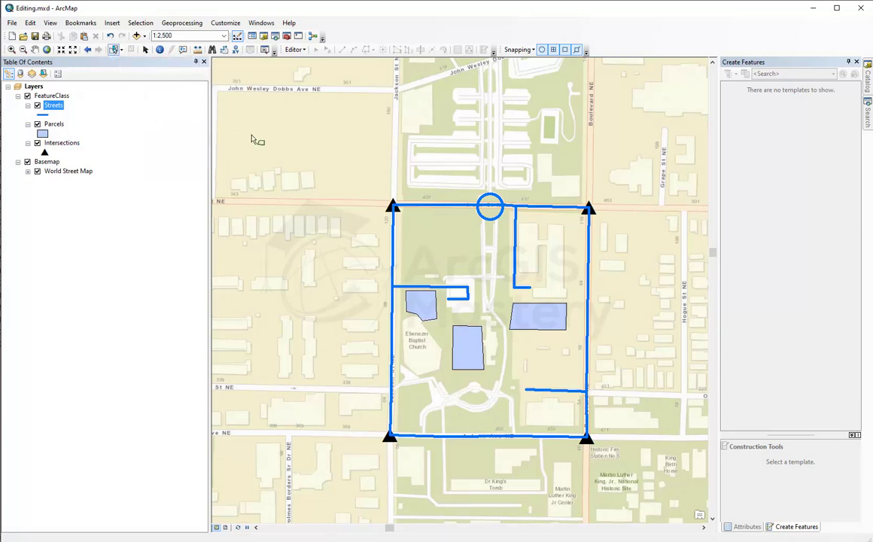
left_click(371, 165)
left_click(474, 150)
left_click(497, 235)
left_click(446, 262)
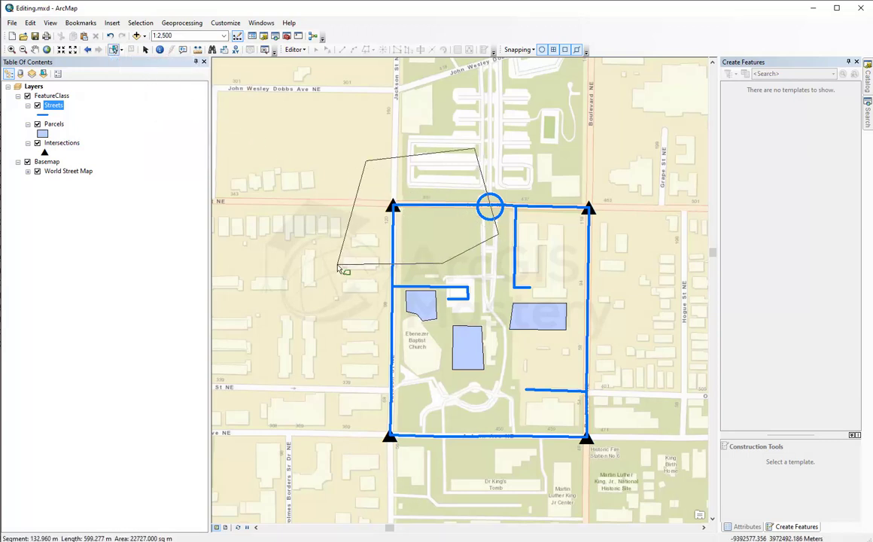
double_click(338, 266)
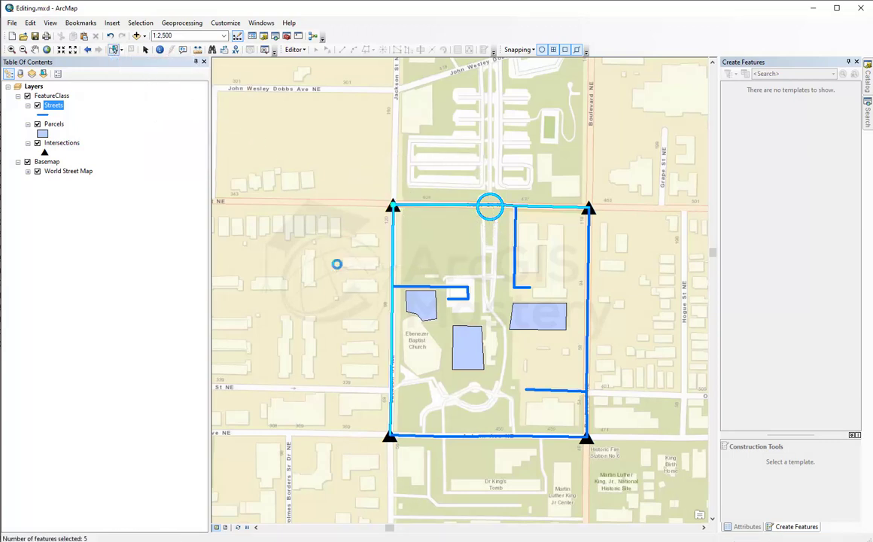
- Select the streets, parcels and intersections in the western part of the block with a freehand lasso
left_click(118, 51)
left_click(143, 85)
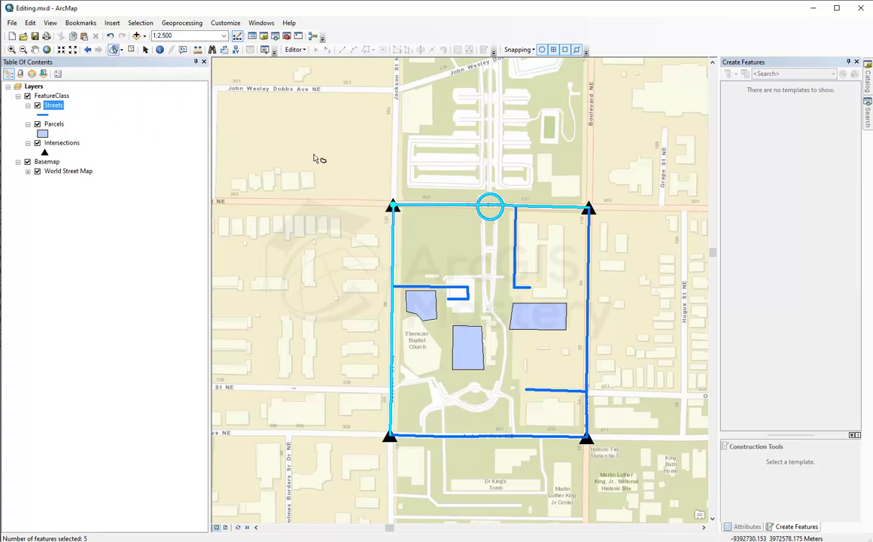
mouse_move(352, 163)
left_mouse_down()
mouse_move(471, 202)
mouse_move(354, 278)
mouse_move(448, 280)
mouse_move(380, 371)
mouse_move(392, 418)
mouse_move(335, 339)
mouse_move(289, 221)
mouse_move(297, 229)
left_mouse_up()
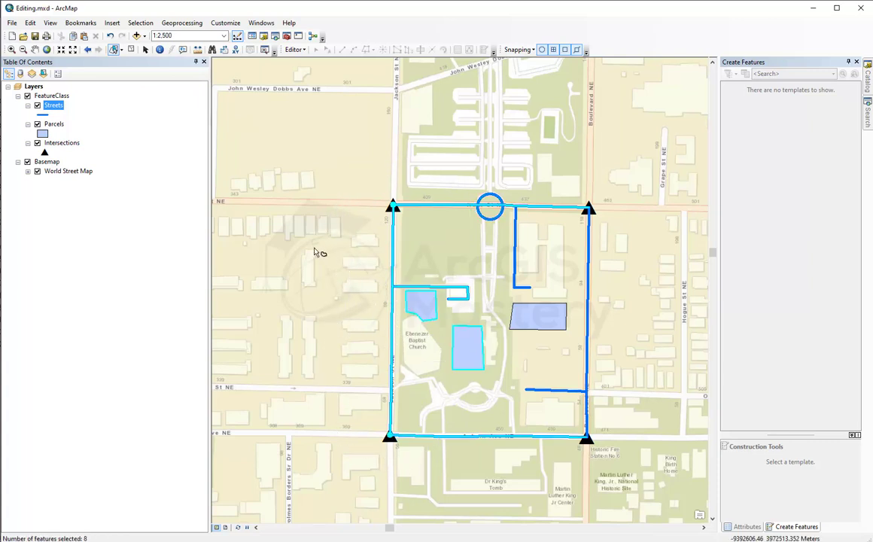
- Select by Line the features crossed by a diagonal from northwest of the block to beyond its southeast corner
left_click(117, 49)
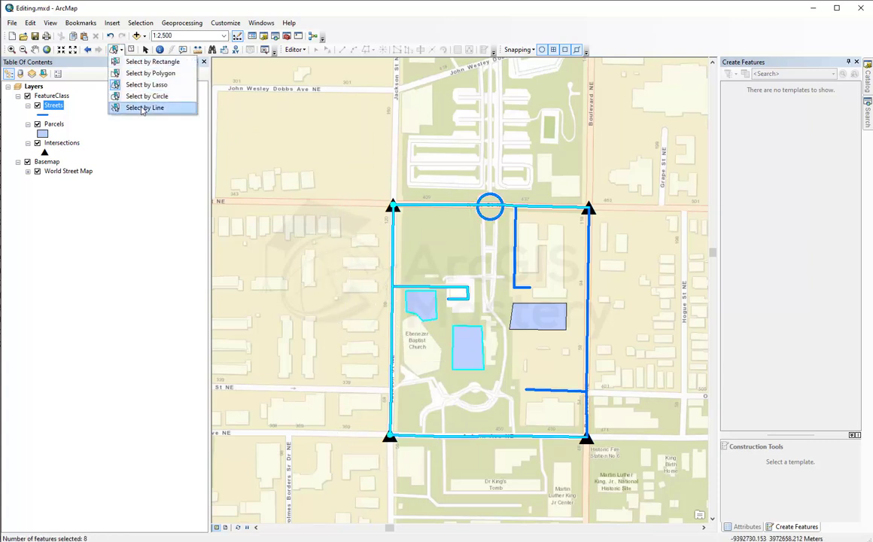
left_click(143, 107)
left_click(329, 149)
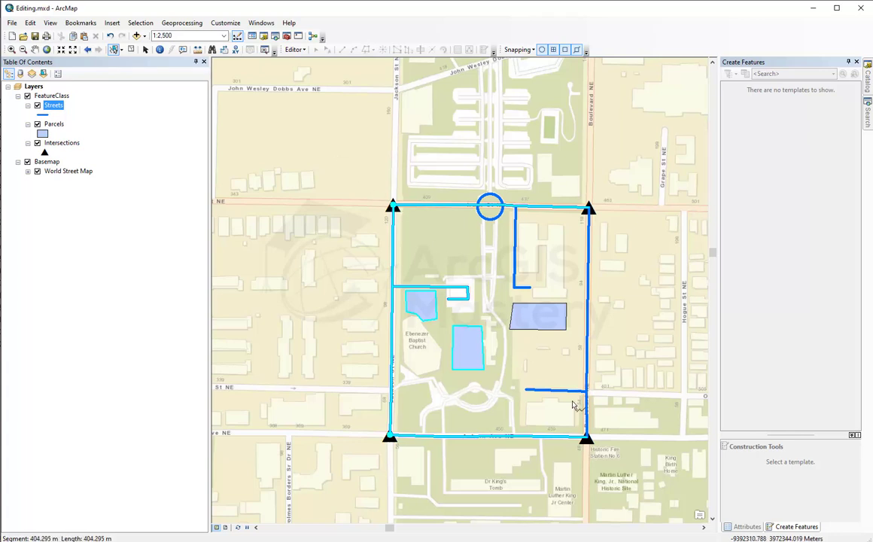
double_click(619, 469)
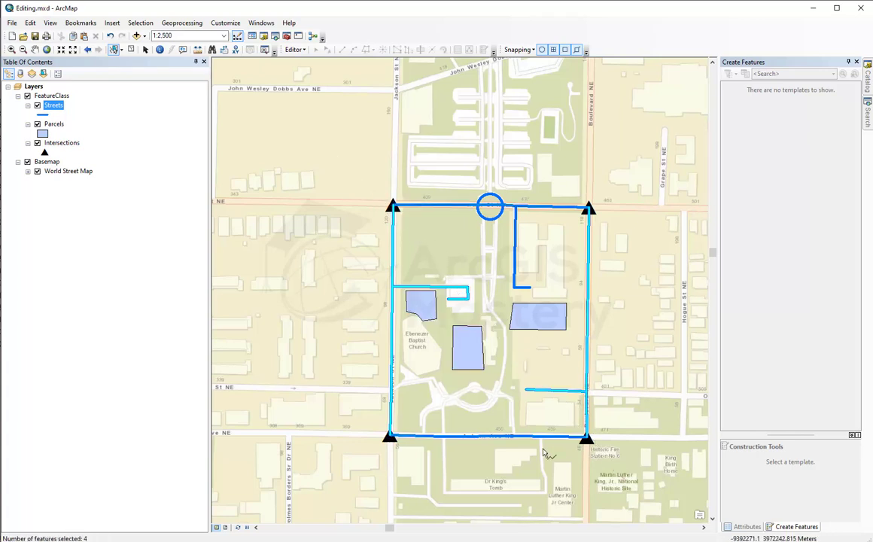
- Select by Line with a nearly horizontal line about 434 m long, running west to east across the block through the middle parcel
left_click(325, 374)
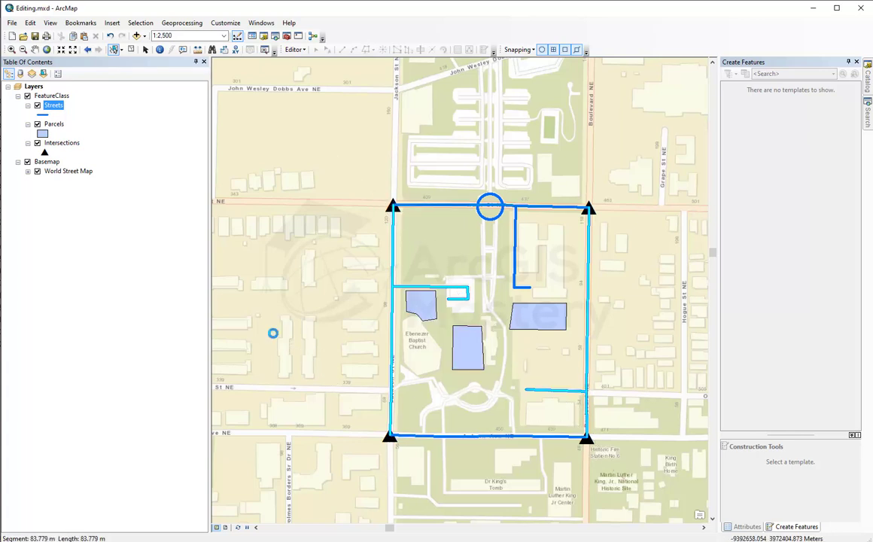
double_click(276, 338)
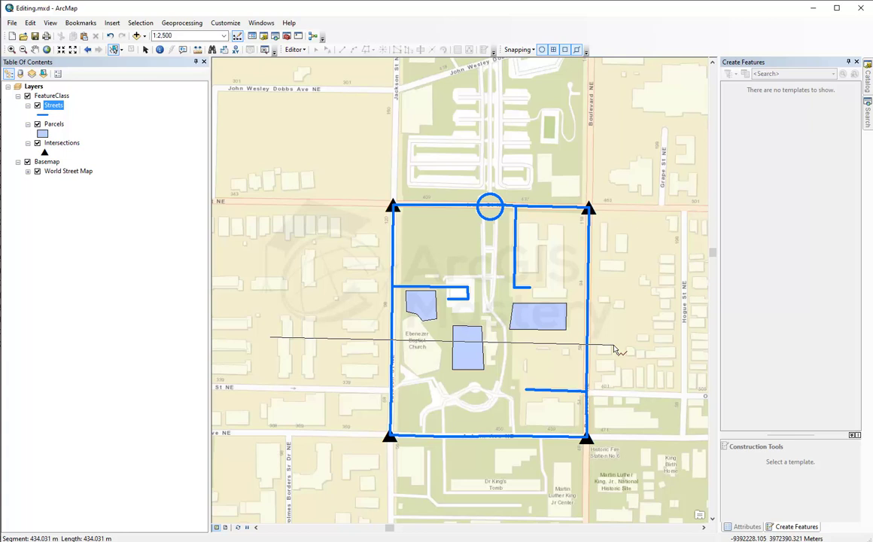
double_click(615, 350)
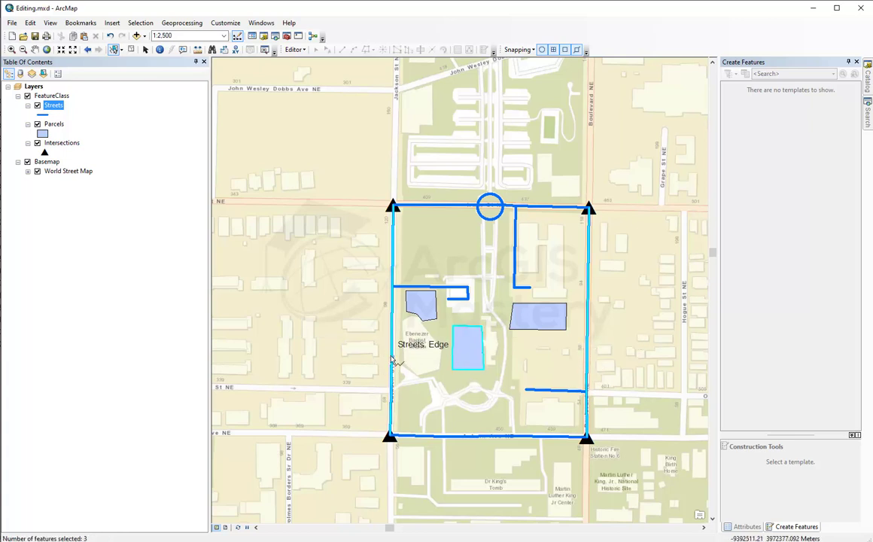
- Clear the selected features and set the interactive selection tool back to Select by Rectangle
left_click(125, 51)
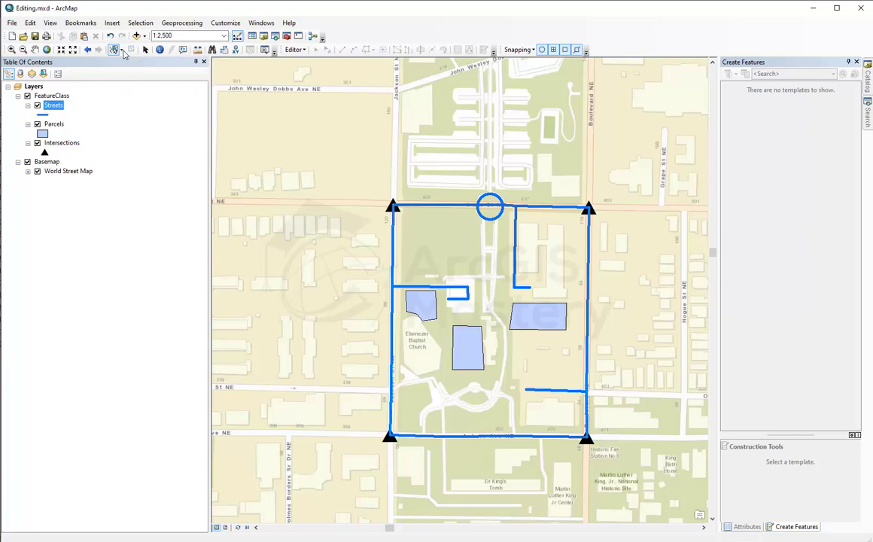
left_click(121, 51)
left_click(132, 61)
left_click(129, 23)
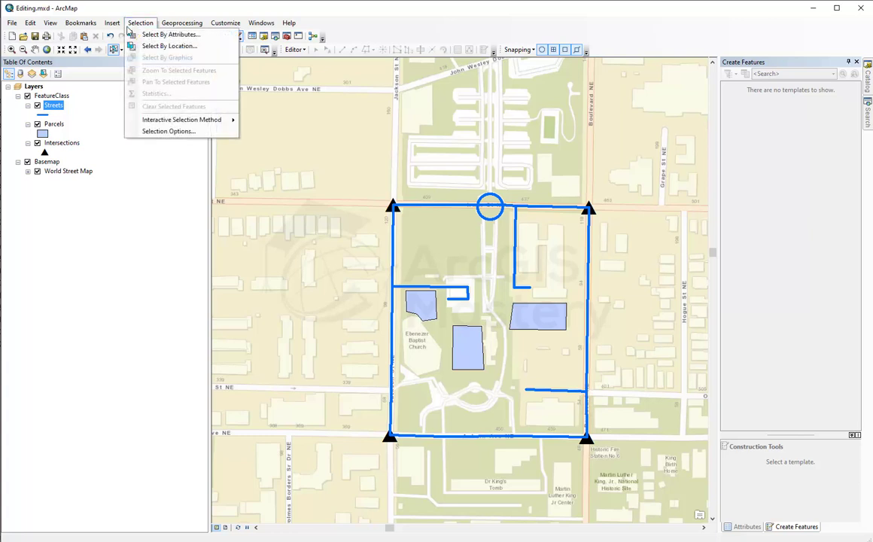
left_click(110, 65)
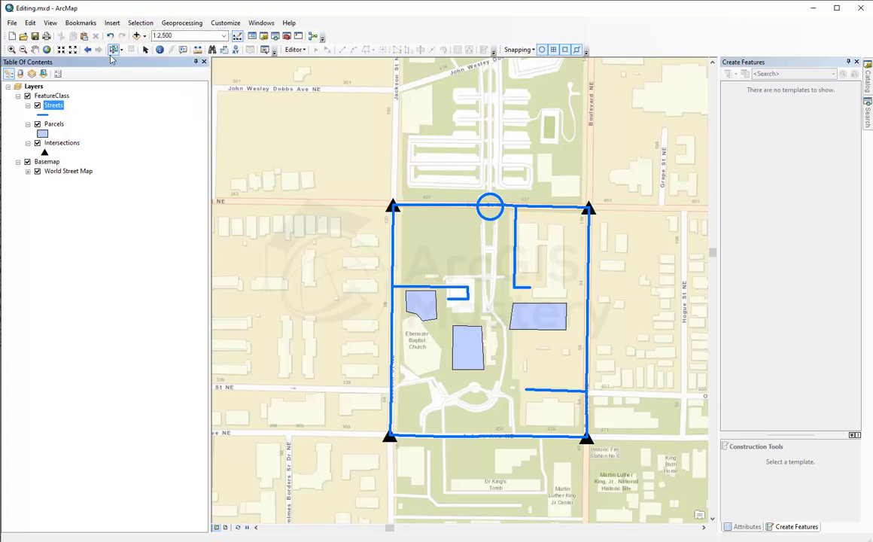
left_click(120, 51)
- Use Select By Attributes on Streets, list the unique StreetName values, and apply a new selection where StreetName IS NOT NULL
left_click(141, 23)
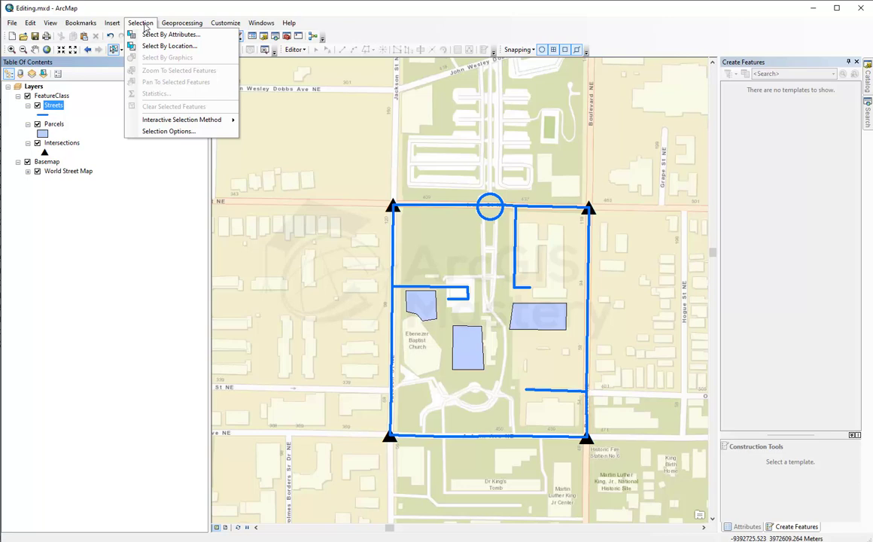
left_click(156, 35)
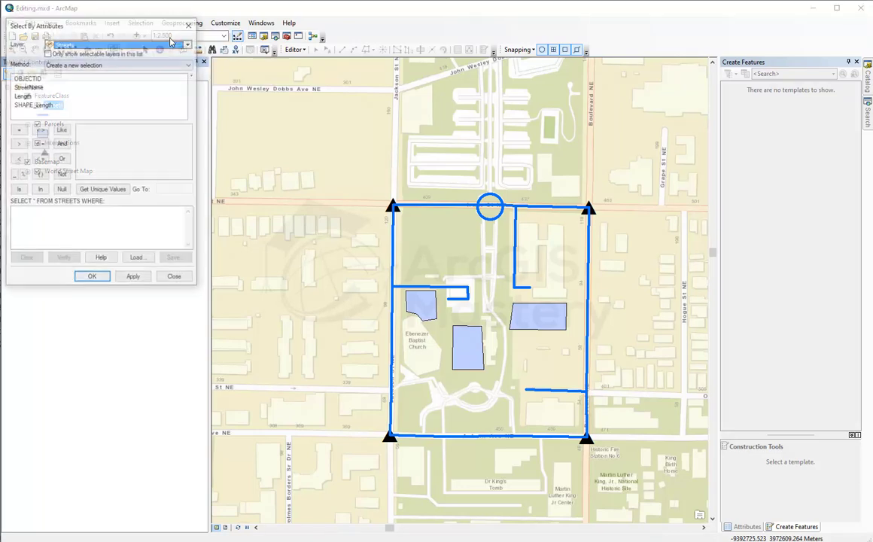
left_click_drag(148, 28, 197, 210)
left_click(238, 227)
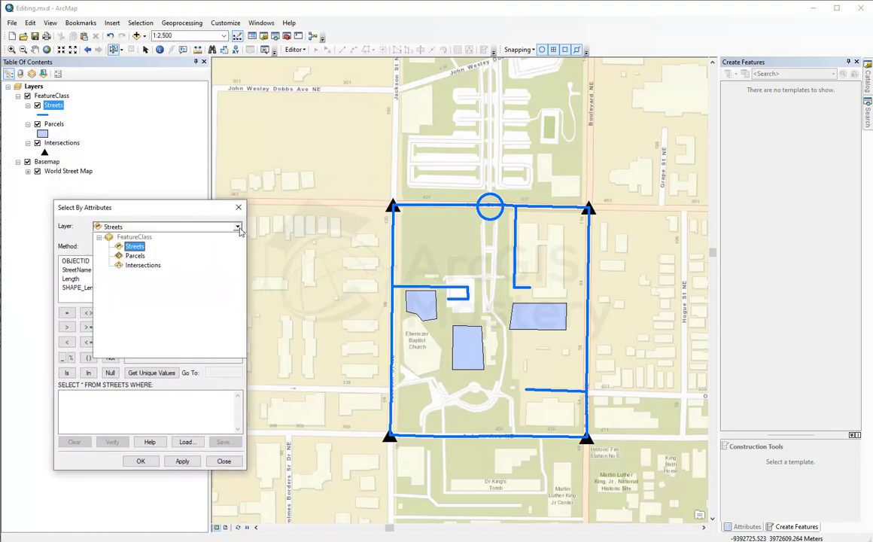
left_click(136, 247)
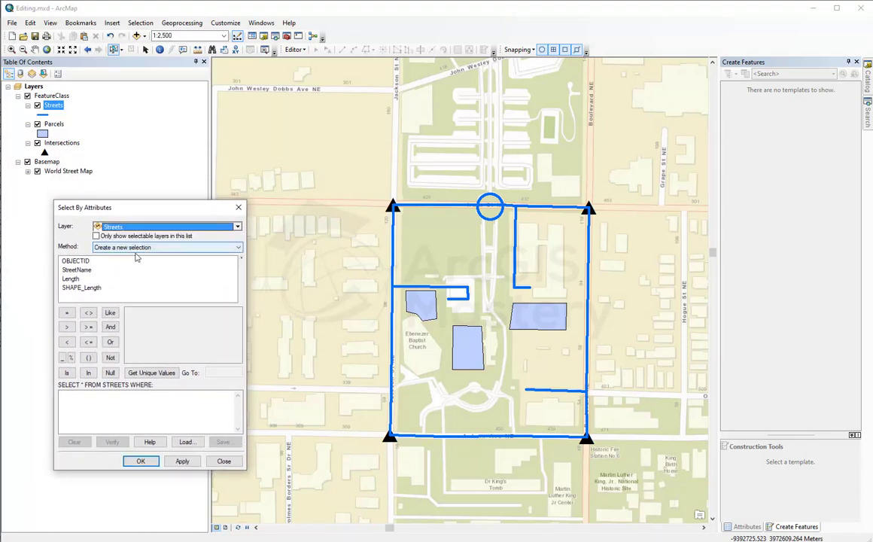
left_click(81, 273)
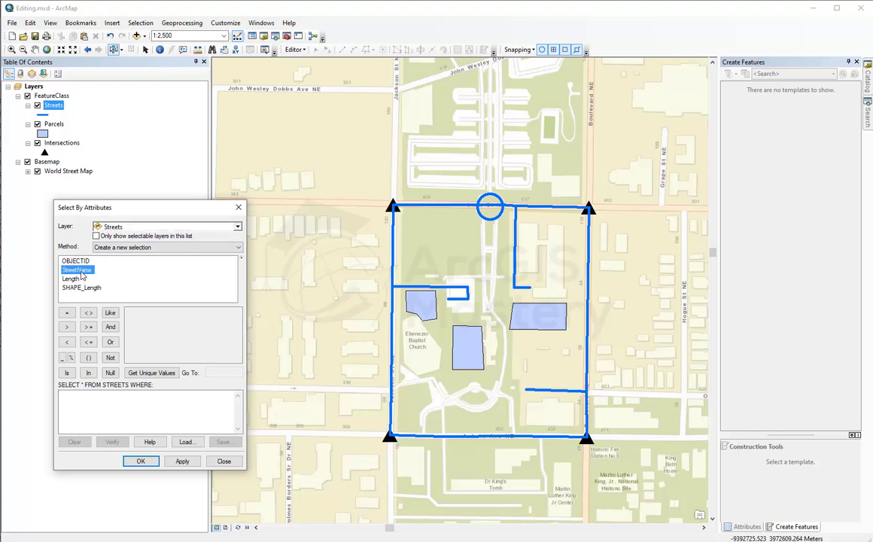
double_click(78, 271)
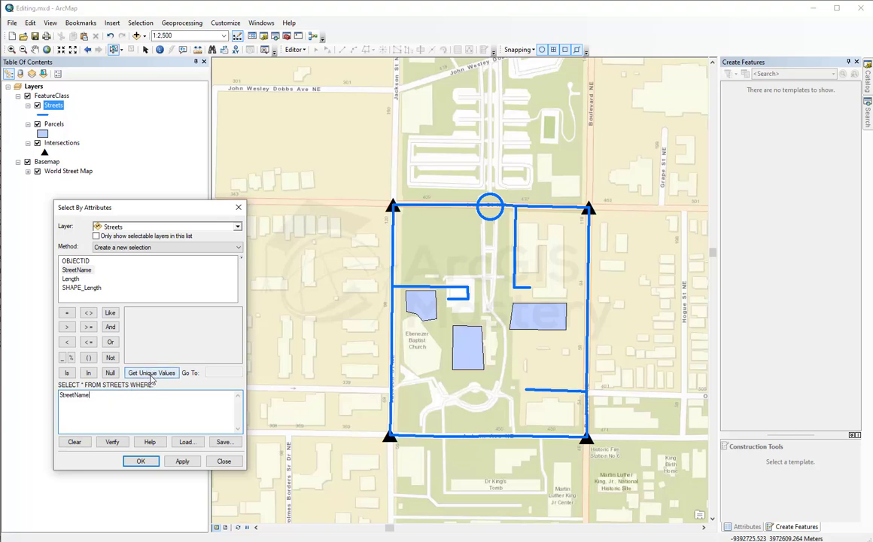
left_click(151, 374)
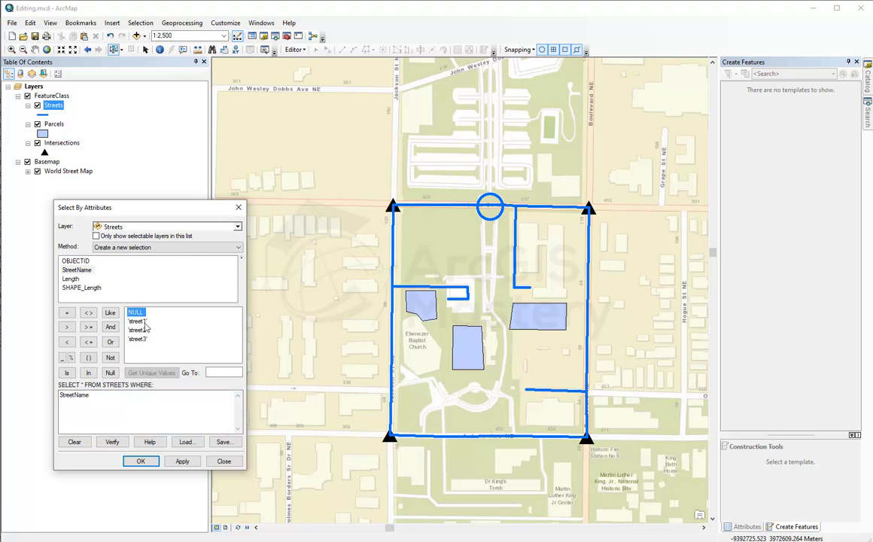
left_click(121, 395)
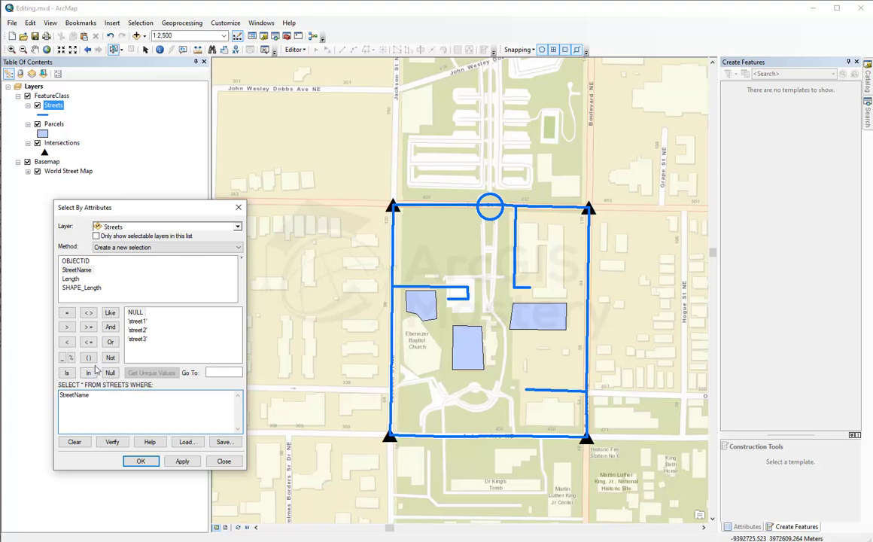
left_click(66, 373)
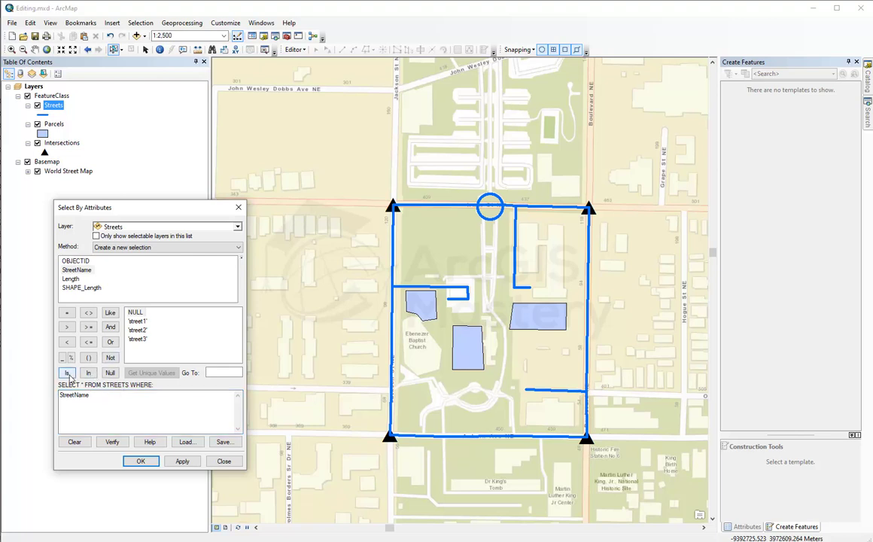
left_click(111, 358)
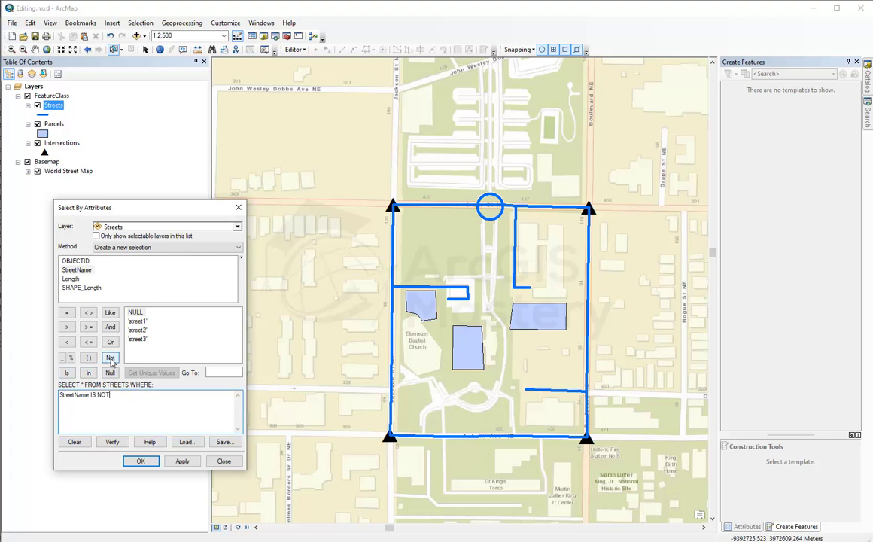
left_click(110, 374)
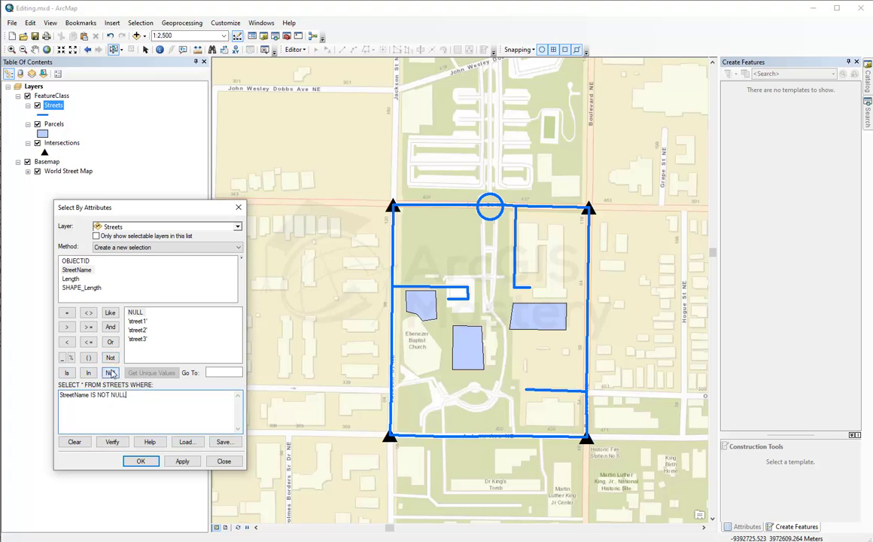
left_click(182, 460)
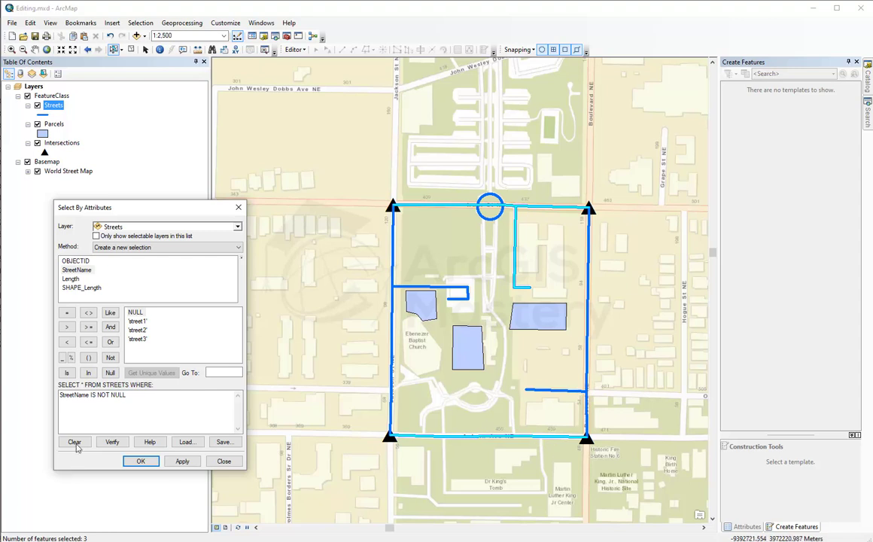
- Try to select streets with the expression StreetName = NULL
left_click(98, 405)
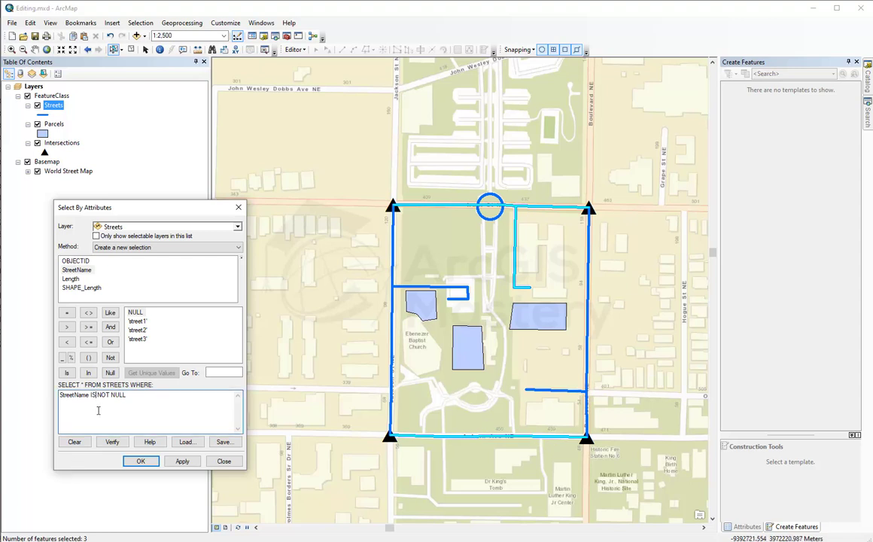
left_click_drag(110, 395, 91, 394)
type("=")
left_click(180, 462)
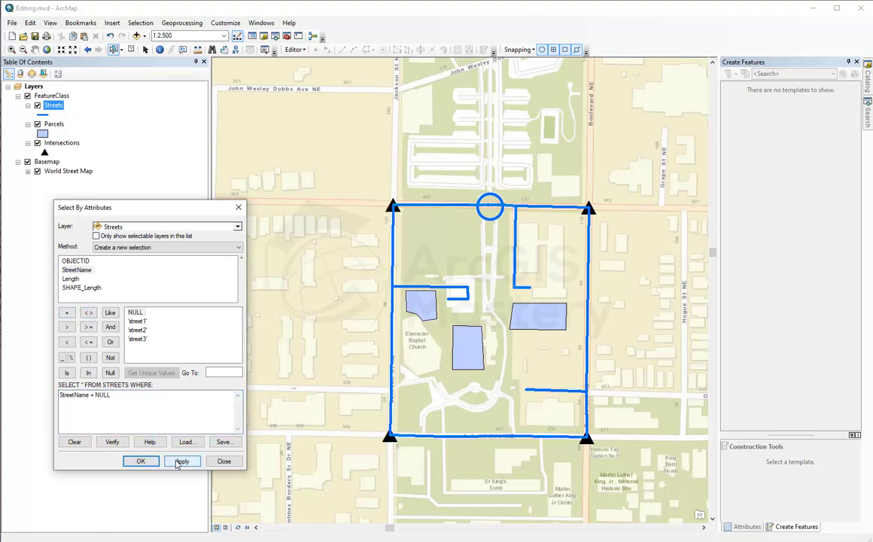
- Correct the expression to StreetName IS NULL, apply the selection, and close Select By Attributes
double_click(91, 397)
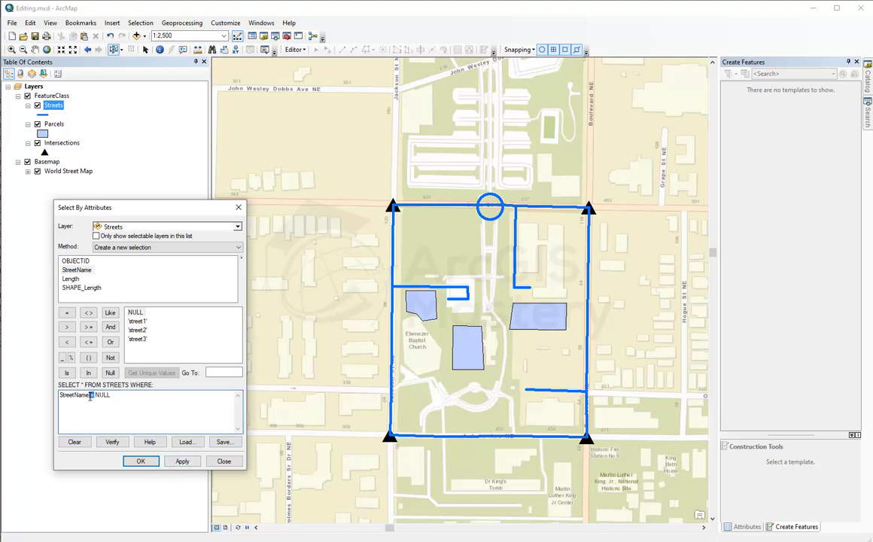
key("Delete")
left_click(66, 373)
left_click(182, 461)
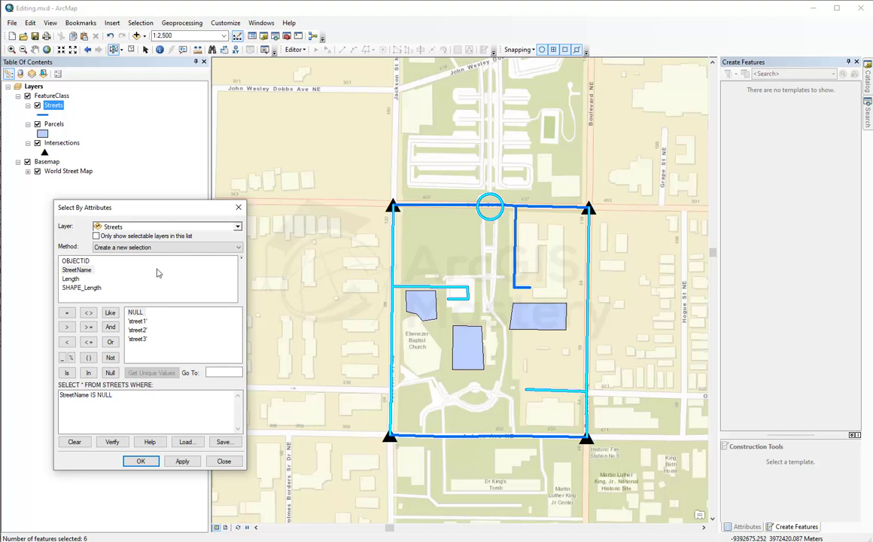
left_click(223, 460)
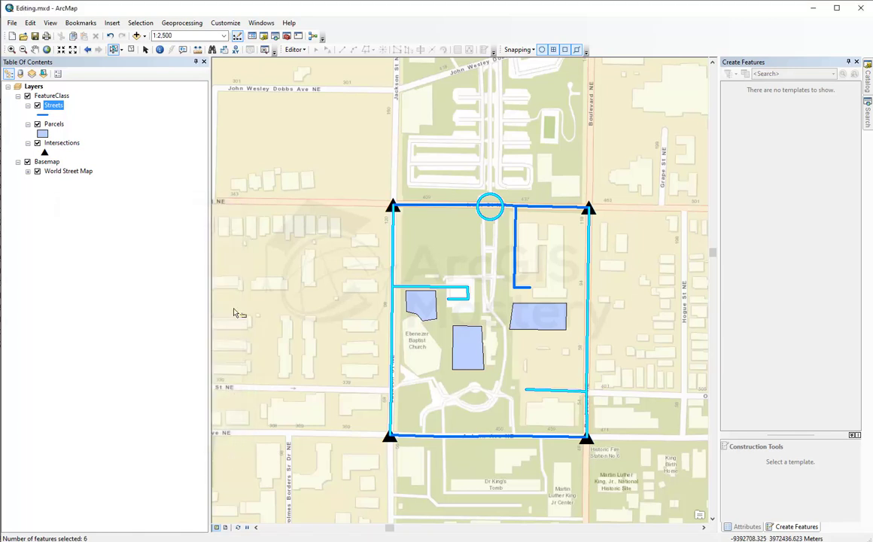